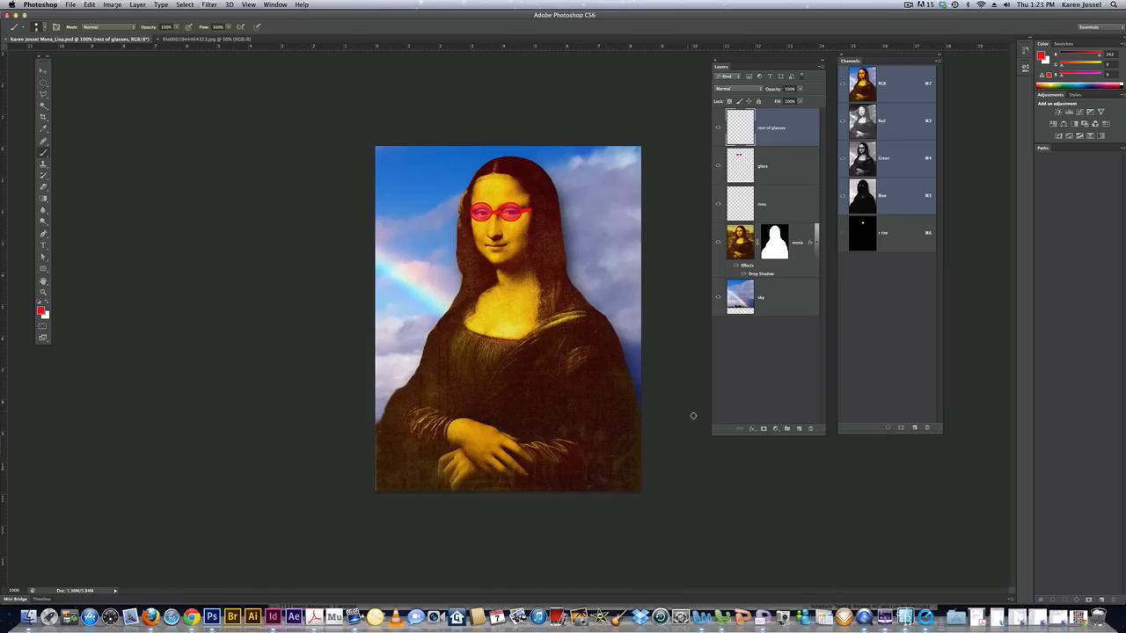
# Add a new layer above the glasses layers and name it cheeks.
pyautogui.click(798, 428)
pyautogui.doubleClick(766, 128)
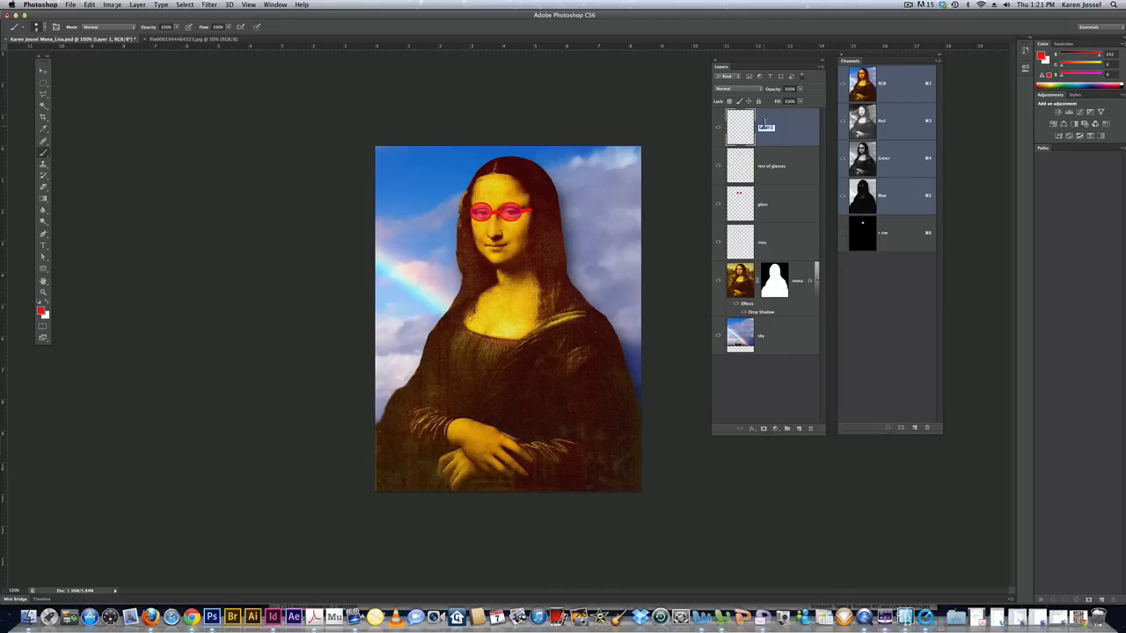
pyautogui.write('cheekj')
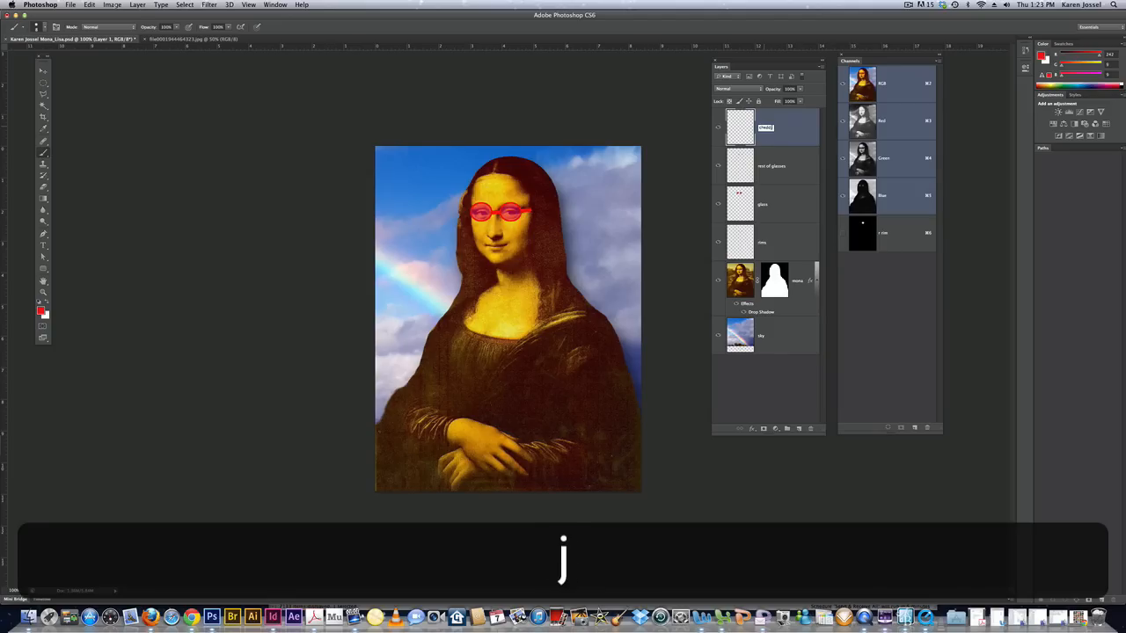
pyautogui.press('BackSpace')
pyautogui.write('eeks')
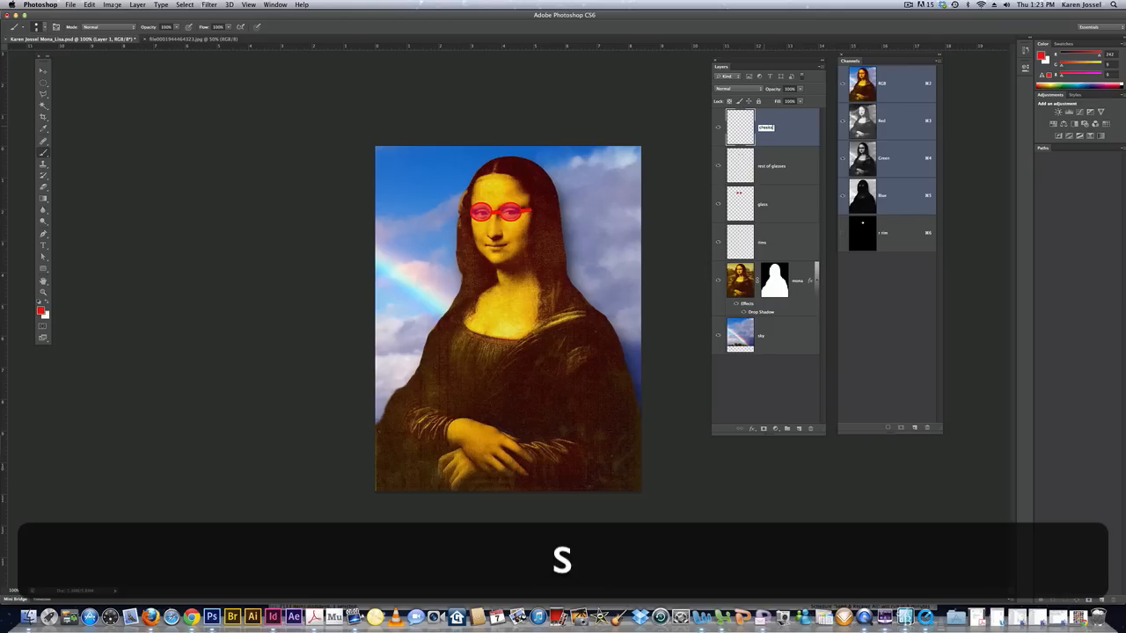
pyautogui.press('Return')
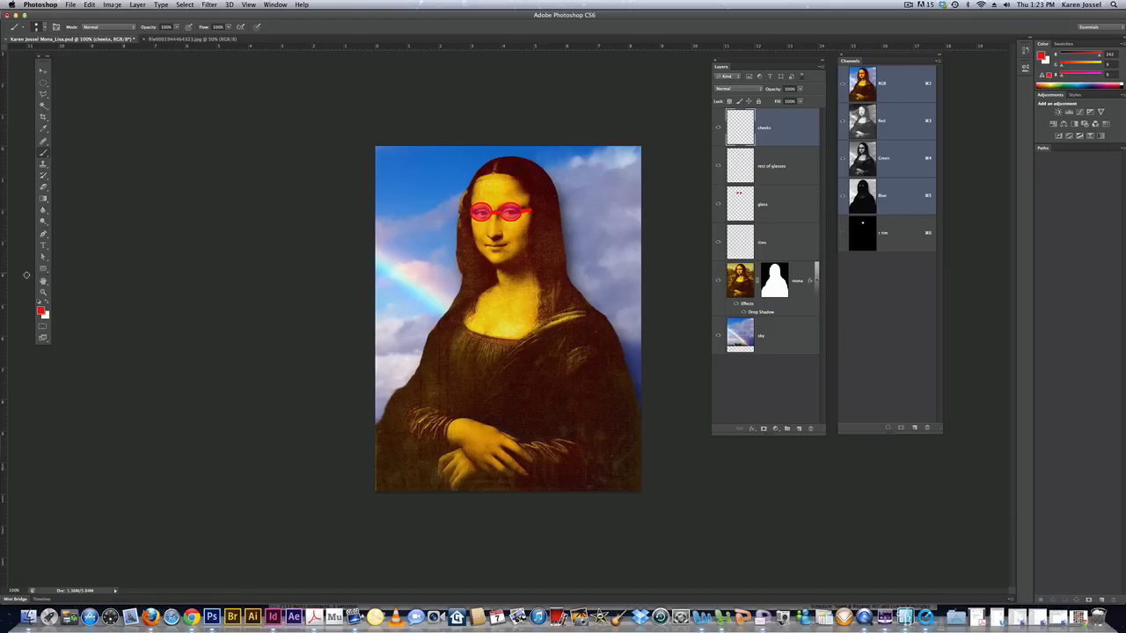
# Set the foreground colour to magenta, f209d4.
pyautogui.click(41, 311)
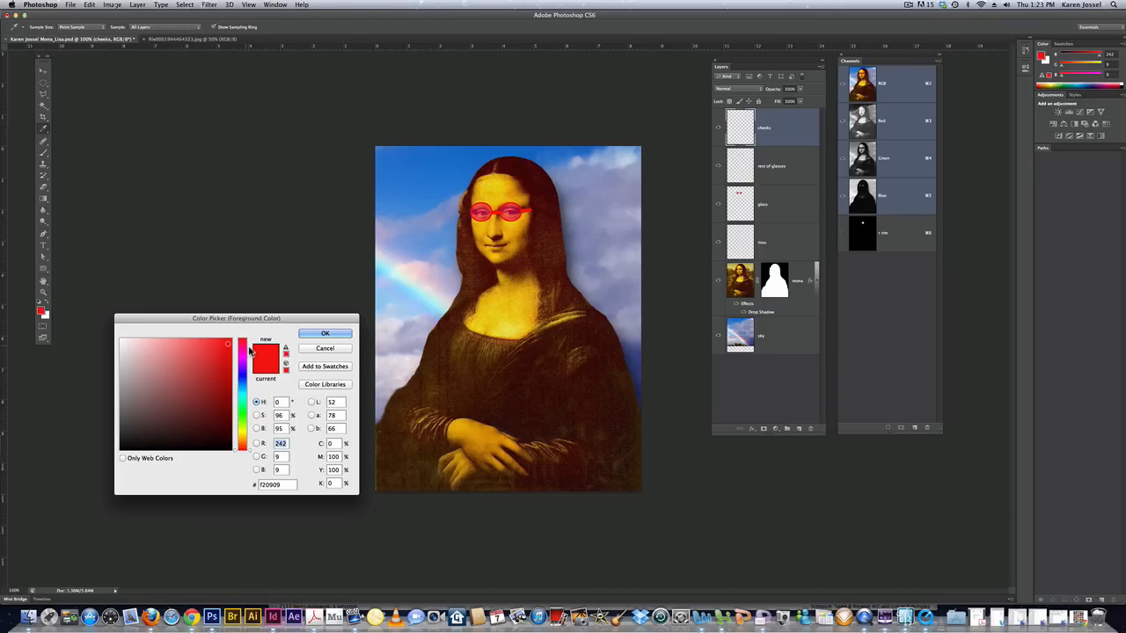
pyautogui.click(238, 354)
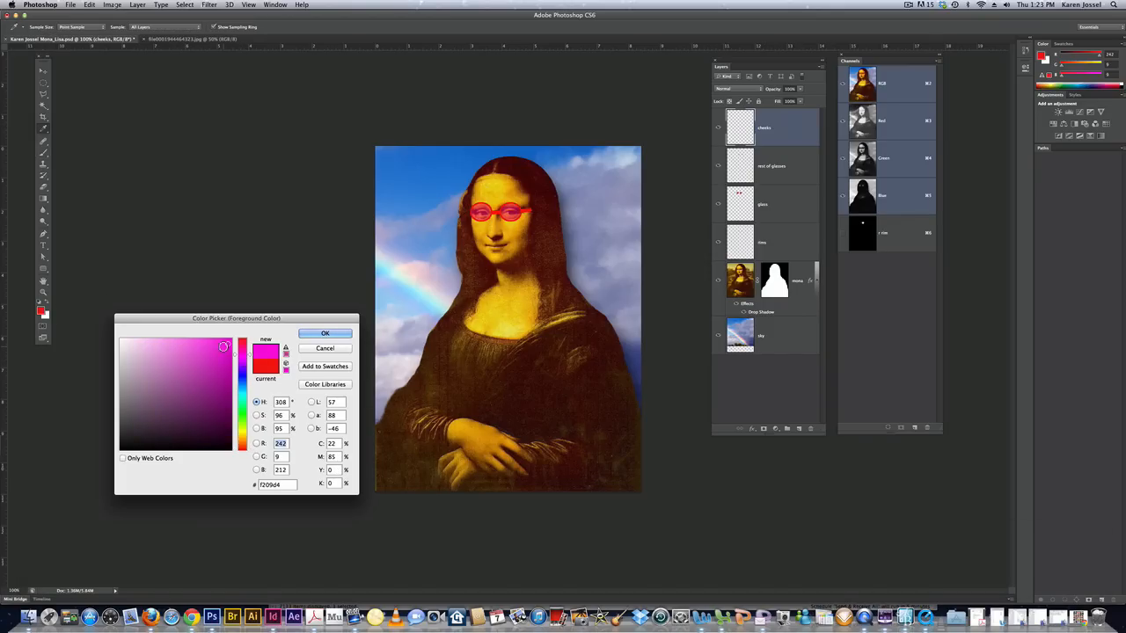
pyautogui.click(308, 334)
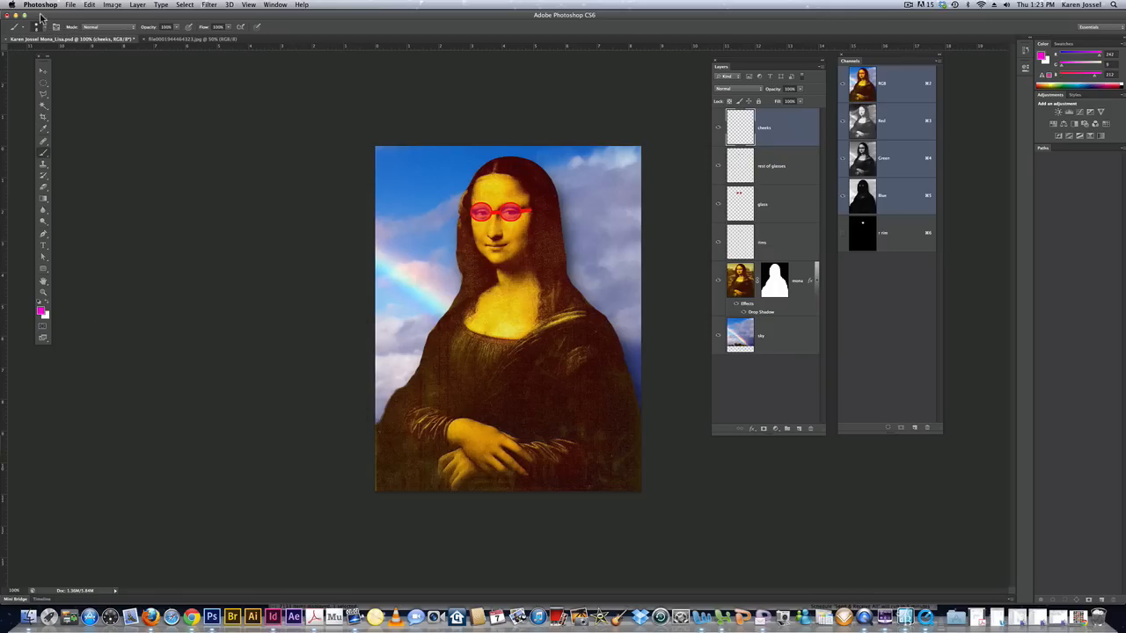
# Dab magenta blush on both of Mona Lisa's cheeks with an enlarged soft brush and lower the cheeks layer's opacity.
pyautogui.click(39, 26)
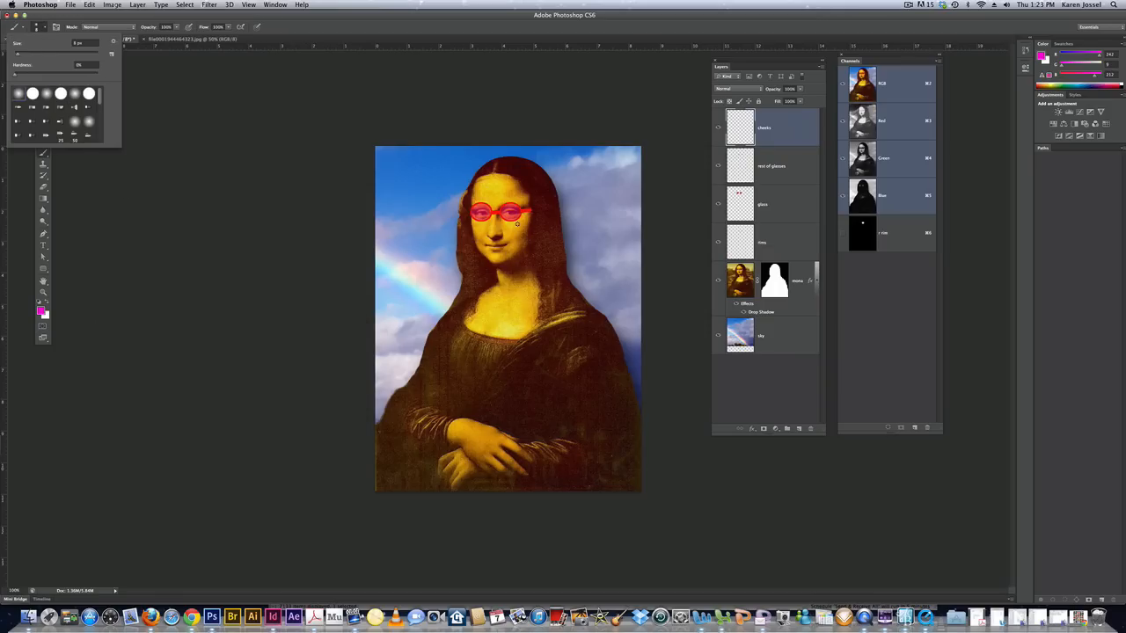
pyautogui.press(']')
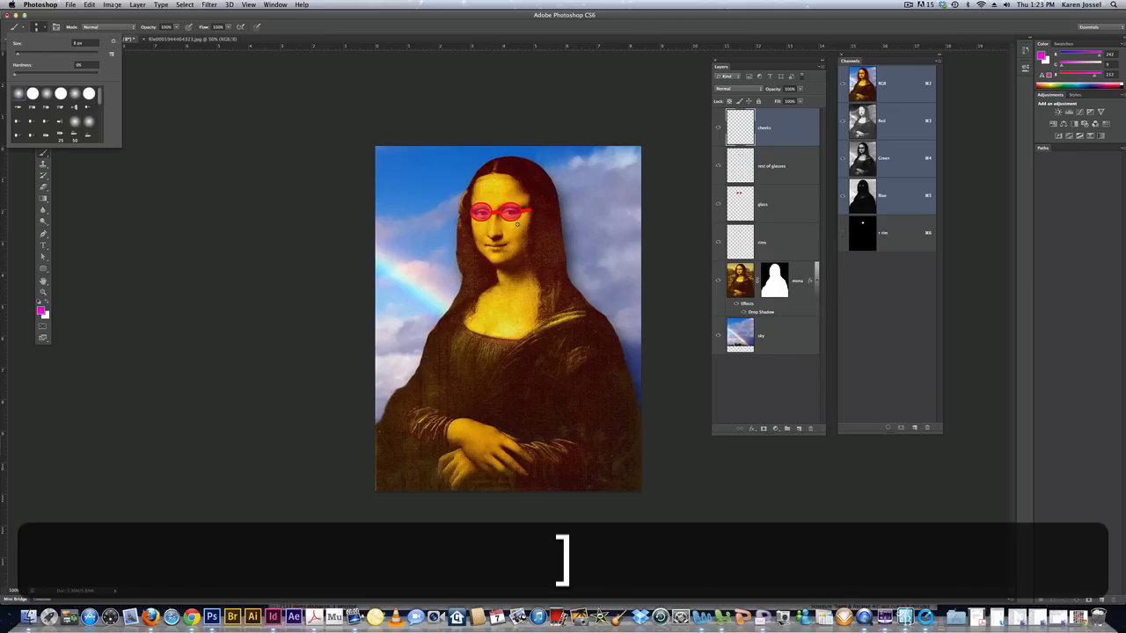
pyautogui.click(378, 36)
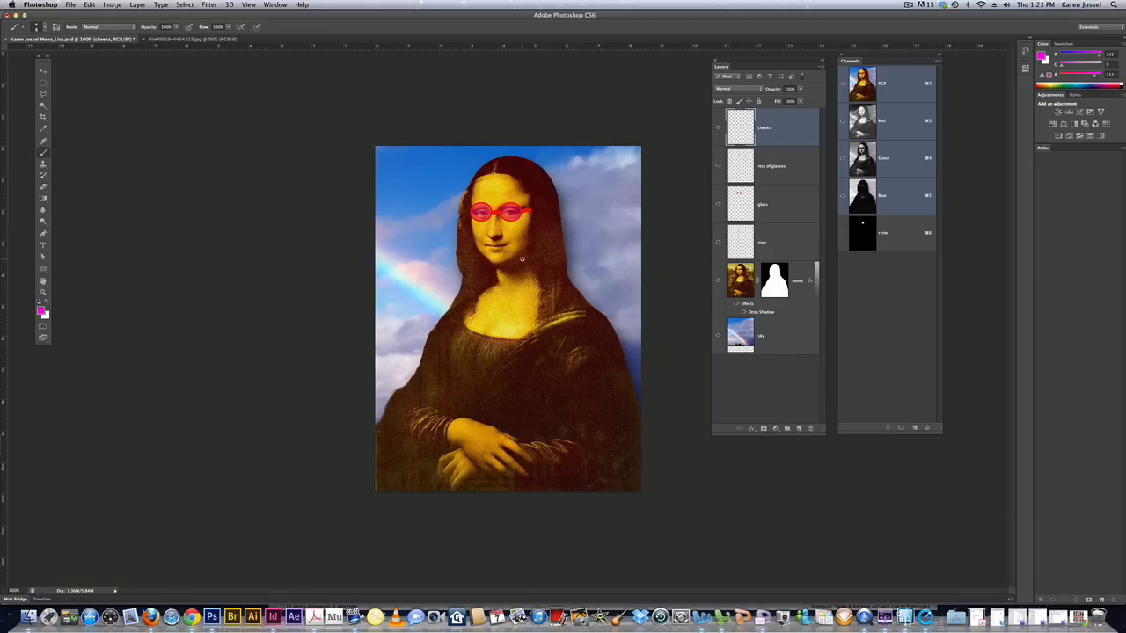
pyautogui.press(']')
pyautogui.press(']')
pyautogui.press(']')
pyautogui.press(']')
pyautogui.click(518, 228)
pyautogui.click(481, 229)
pyautogui.click(799, 89)
pyautogui.moveTo(783, 101); pyautogui.dragTo(776, 103)
# Add a new layer above the cheeks layer and name it lips.
pyautogui.click(798, 428)
pyautogui.doubleClick(764, 128)
pyautogui.write('lui')
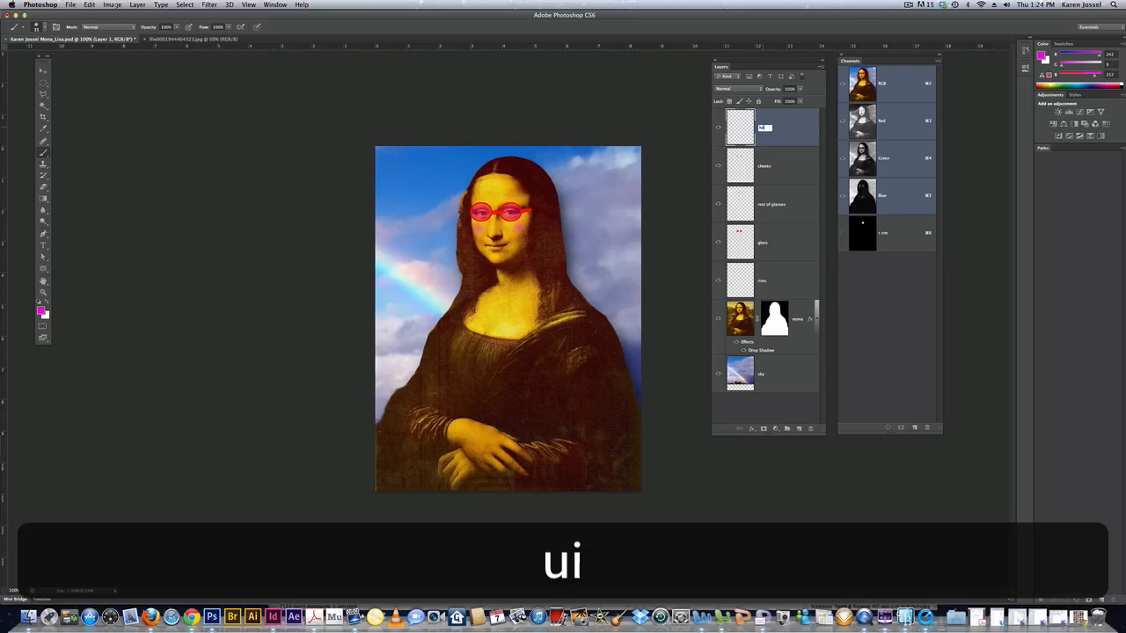
pyautogui.press('BackSpace')
pyautogui.write('isi')
pyautogui.press('BackSpace')
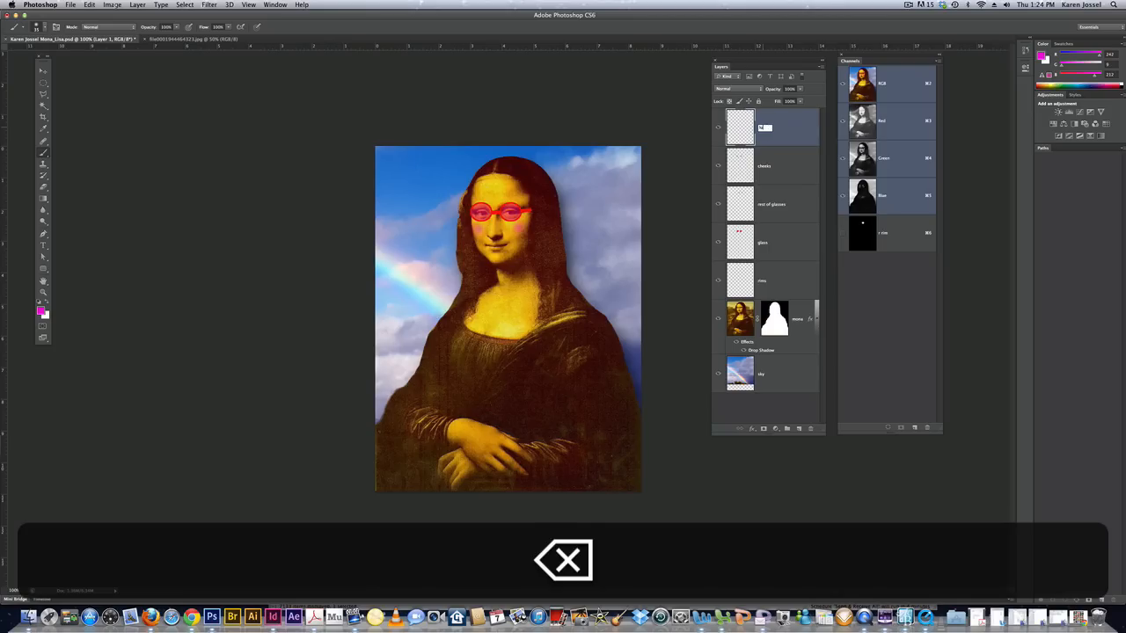
pyautogui.write('ips')
pyautogui.press('Return')
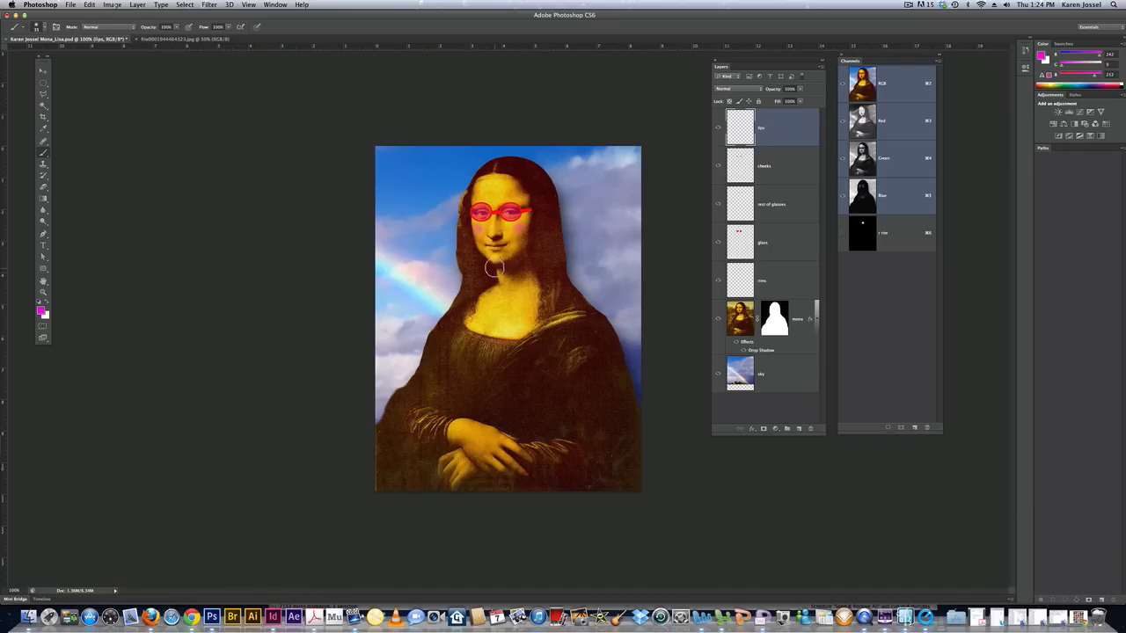
# Paint magenta over Mona Lisa's lips with a smaller brush and reduce the lips layer's opacity.
pyautogui.press('[')
pyautogui.press('[')
pyautogui.press('[')
pyautogui.press('[')
pyautogui.moveTo(489, 244); pyautogui.dragTo(505, 244)
pyautogui.click(800, 89)
pyautogui.moveTo(784, 102); pyautogui.dragTo(778, 102)
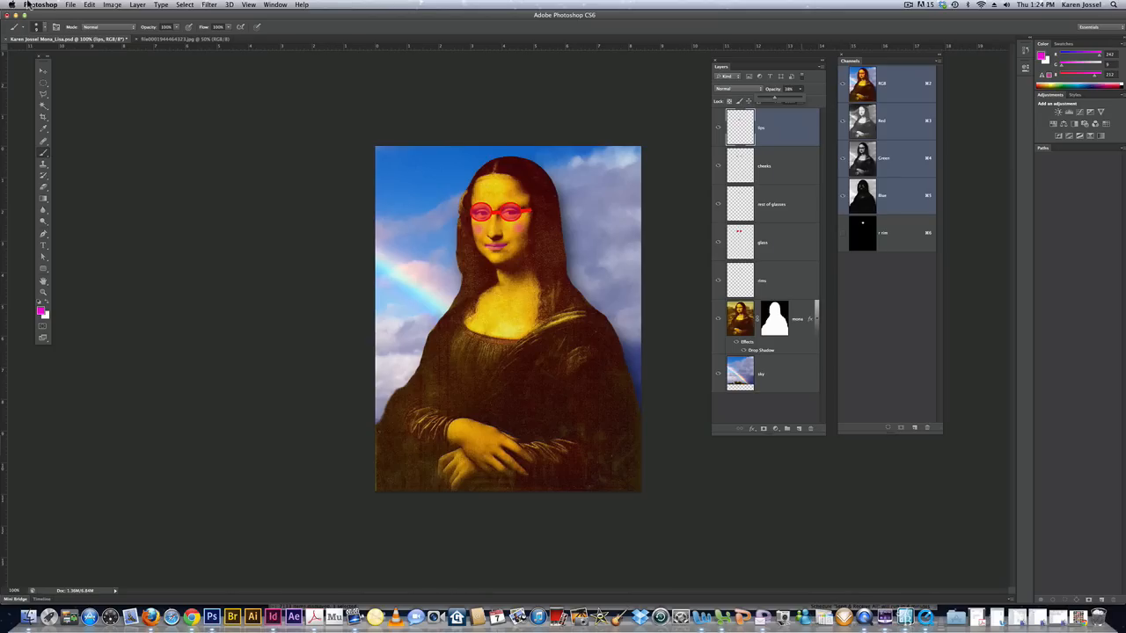
# Open the dog photo IMG_5355.jpg from the tutorial folder.
pyautogui.click(71, 5)
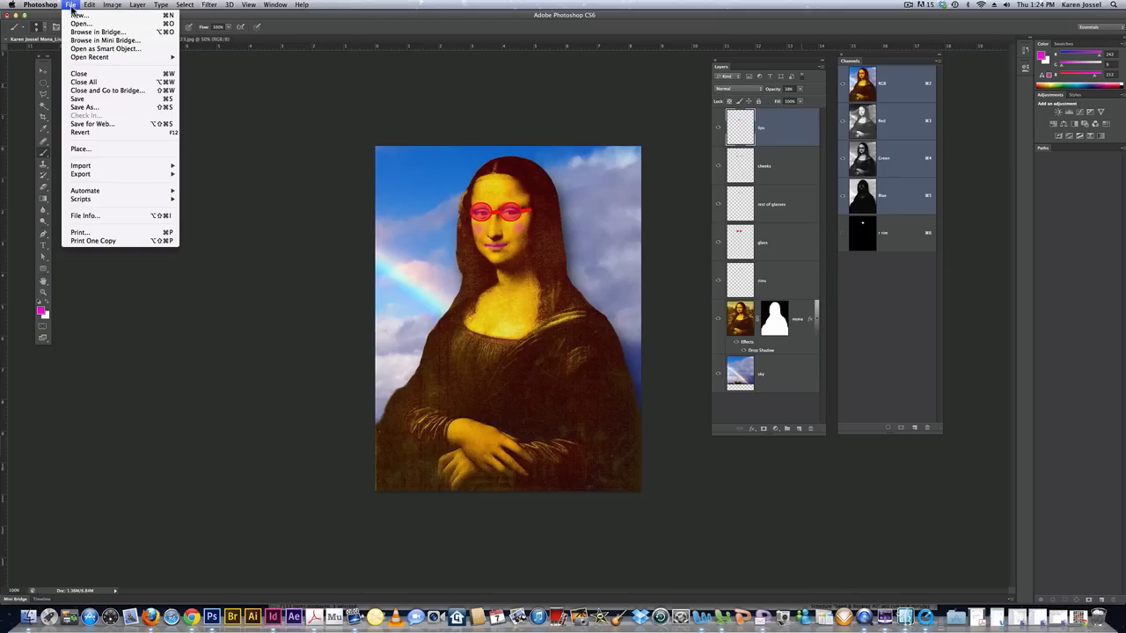
pyautogui.click(79, 24)
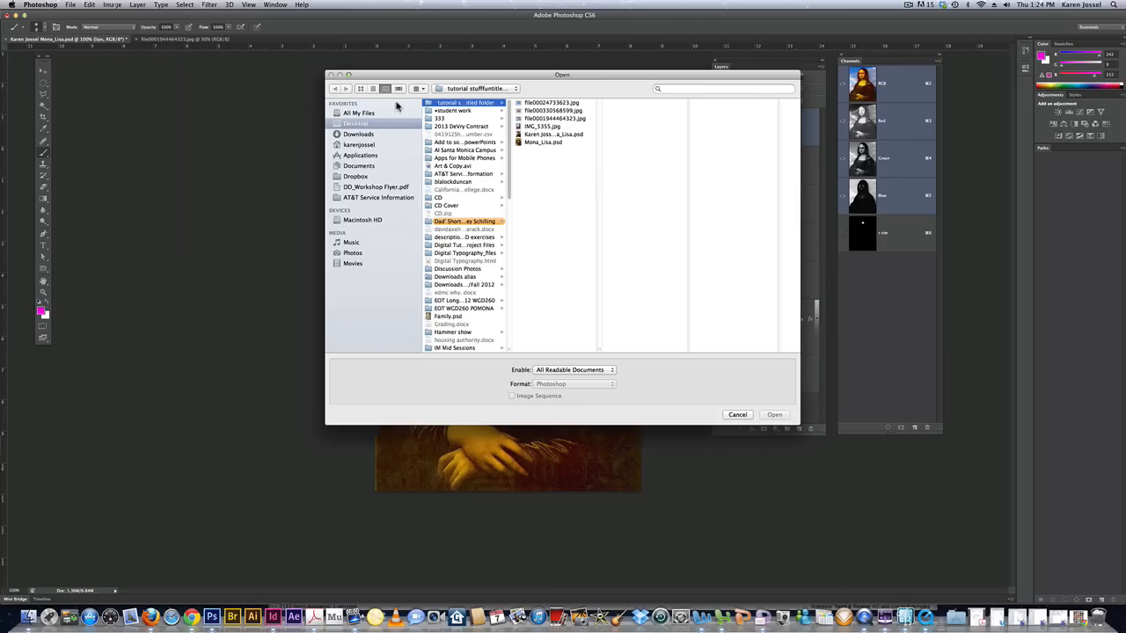
pyautogui.click(546, 127)
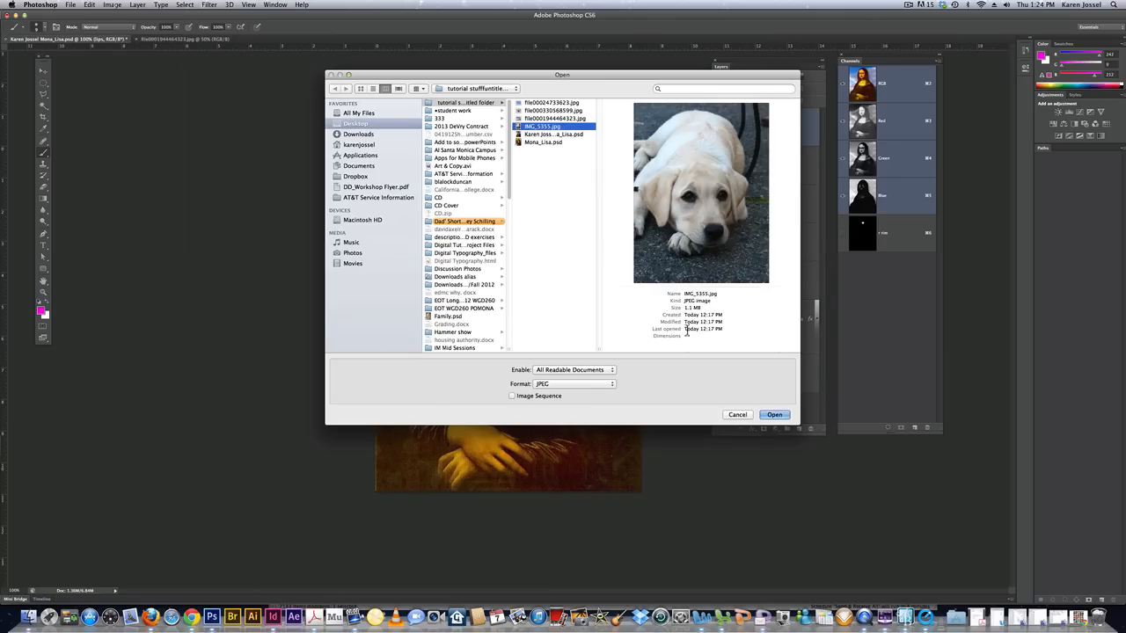
pyautogui.click(774, 415)
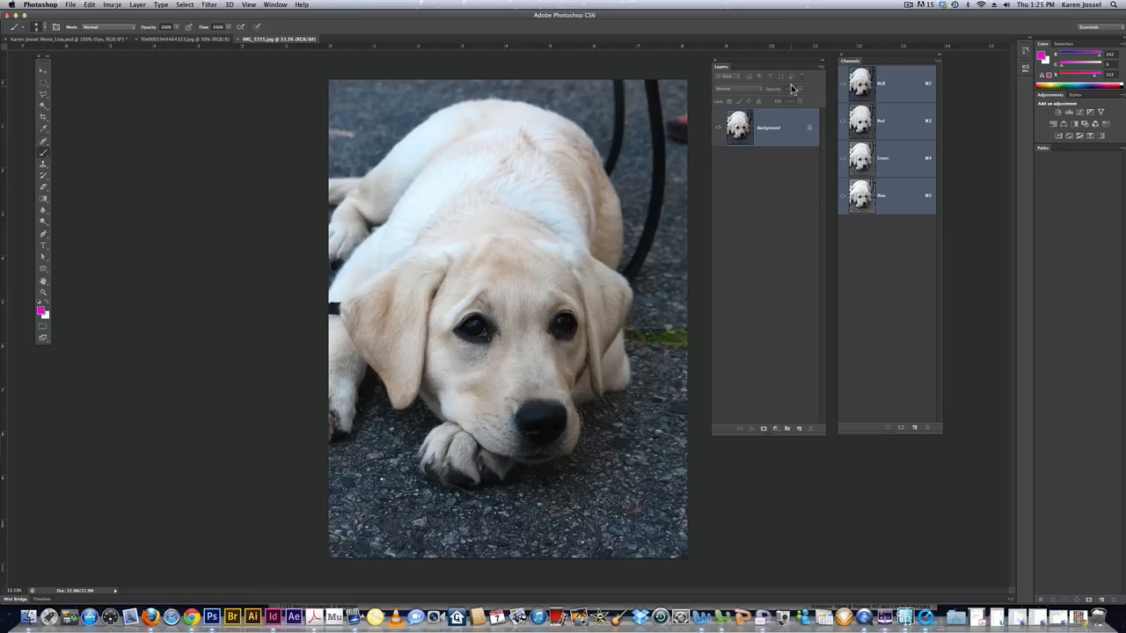
# Convert the Background into a regular layer named dog.
pyautogui.doubleClick(768, 129)
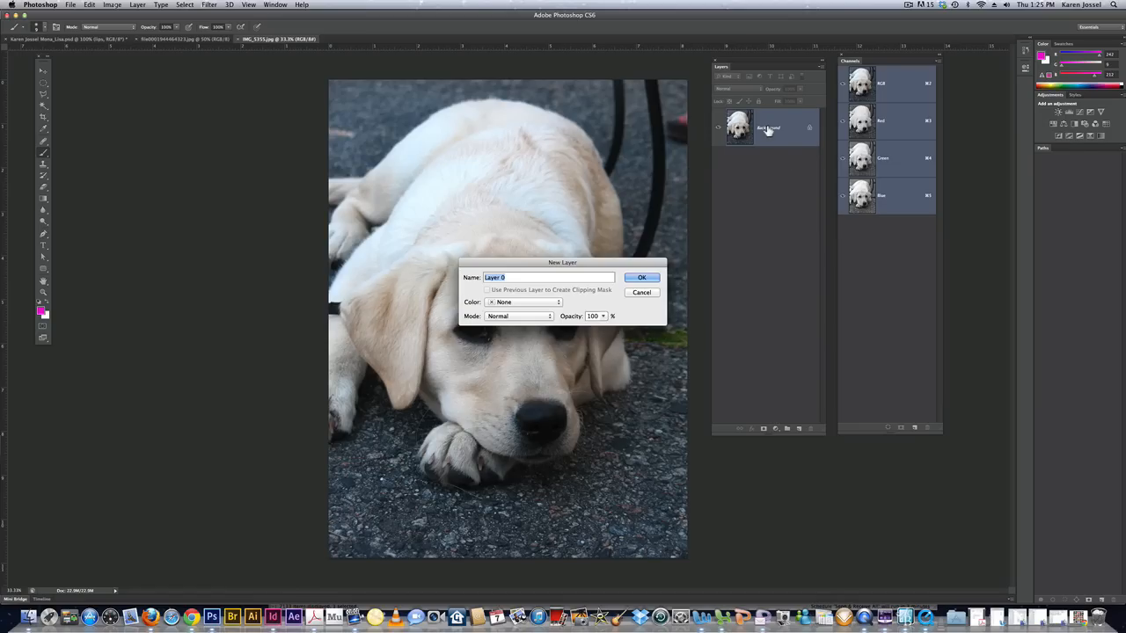
pyautogui.write('dog')
pyautogui.press('Return')
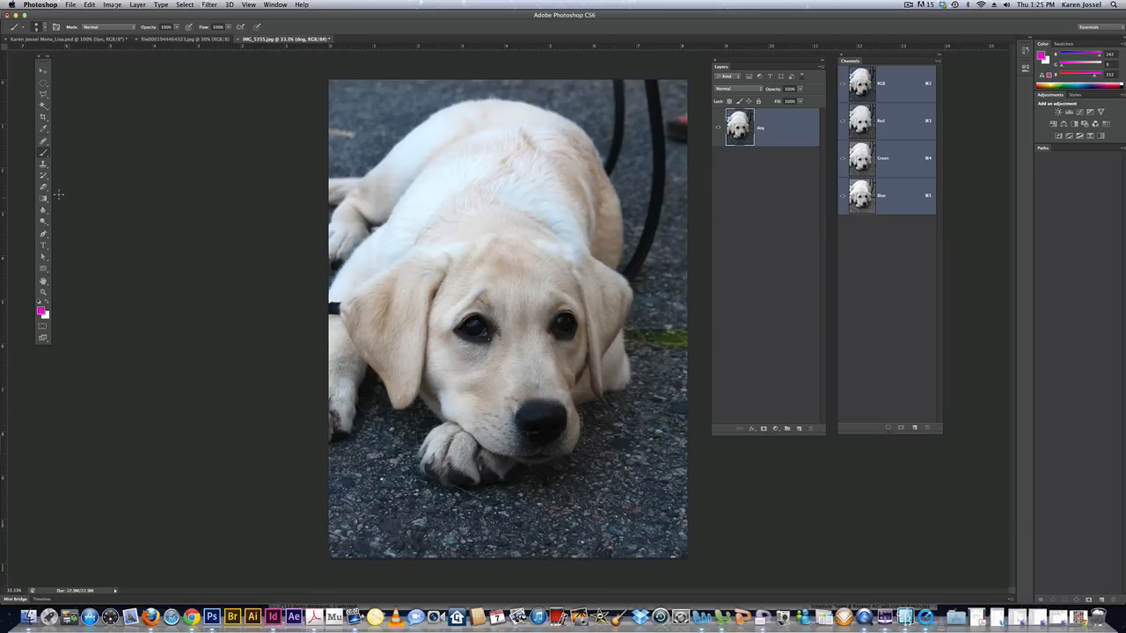
# Select the dog's body and head with the Quick Selection tool, using a slightly larger brush.
pyautogui.click(44, 104)
pyautogui.click(74, 104)
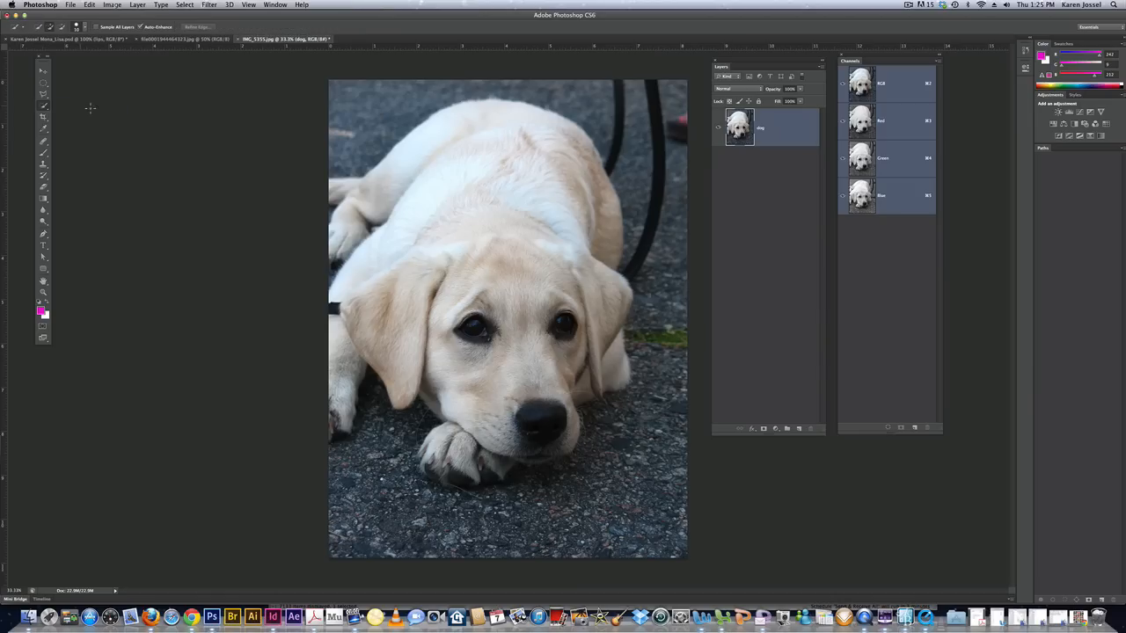
pyautogui.click(485, 167)
pyautogui.moveTo(497, 340); pyautogui.dragTo(520, 411)
pyautogui.press('alt')
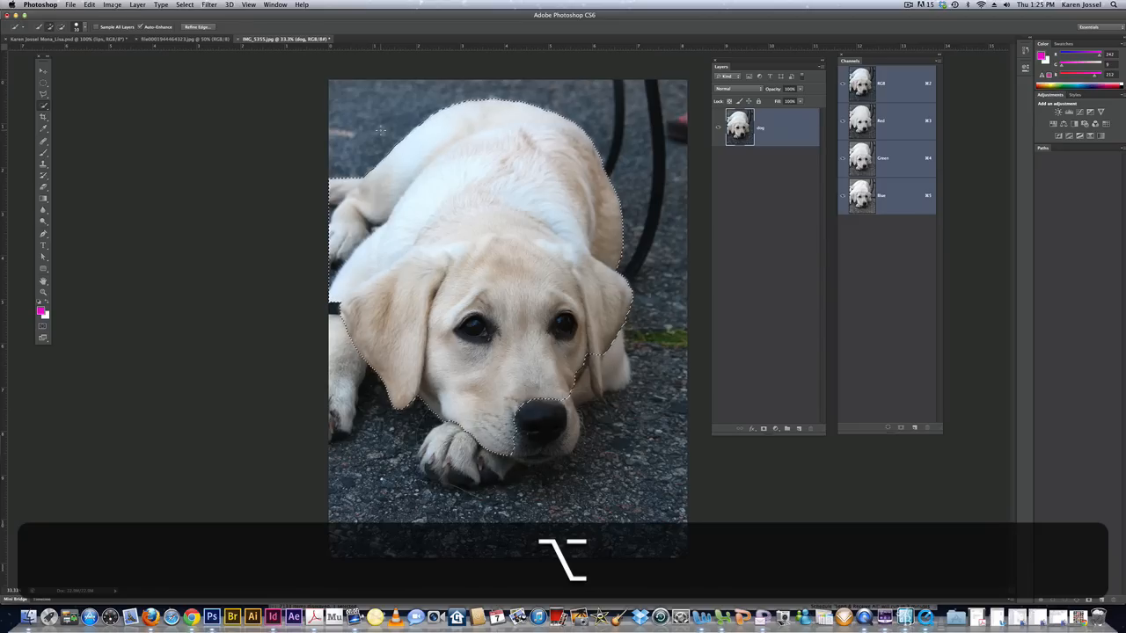
pyautogui.press(']')
pyautogui.press('alt')
pyautogui.keyDown('alt'); pyautogui.click(555, 176); pyautogui.keyUp('alt')
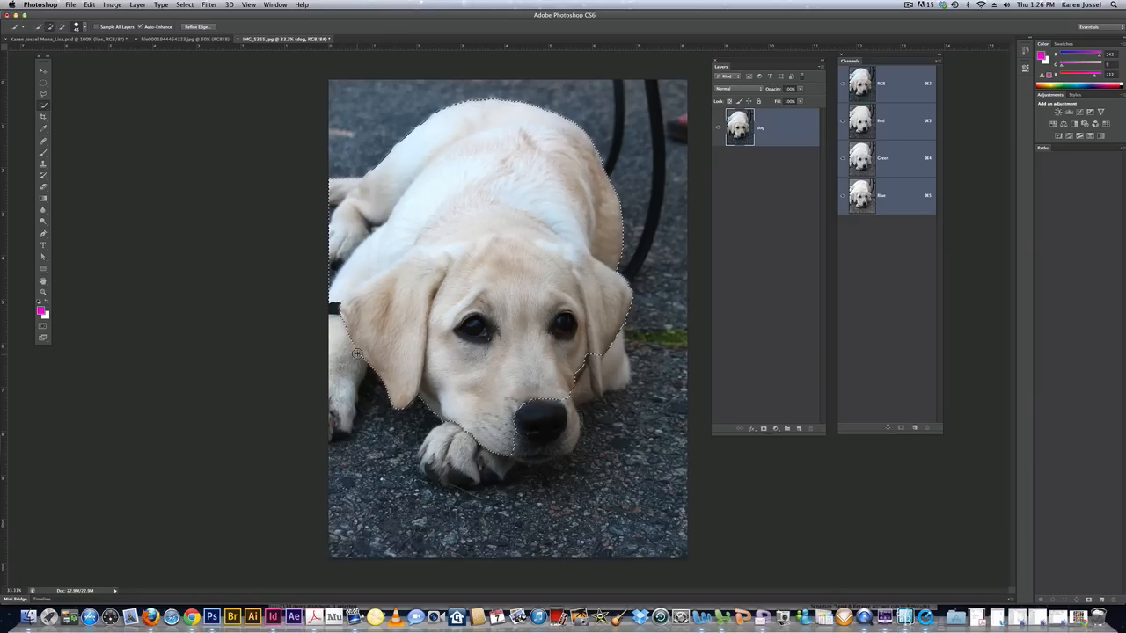
# Extend the selection over the dog's front leg, the fur beside the ear, the muzzle and the front paw.
pyautogui.moveTo(349, 354); pyautogui.dragTo(327, 413)
pyautogui.click(334, 413)
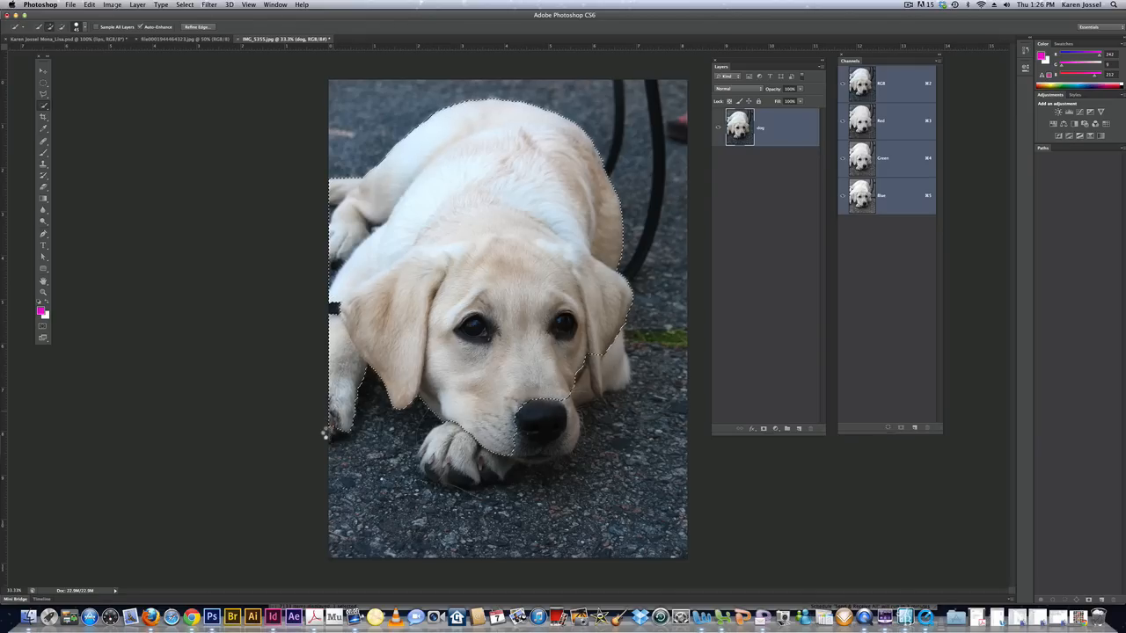
pyautogui.click(329, 433)
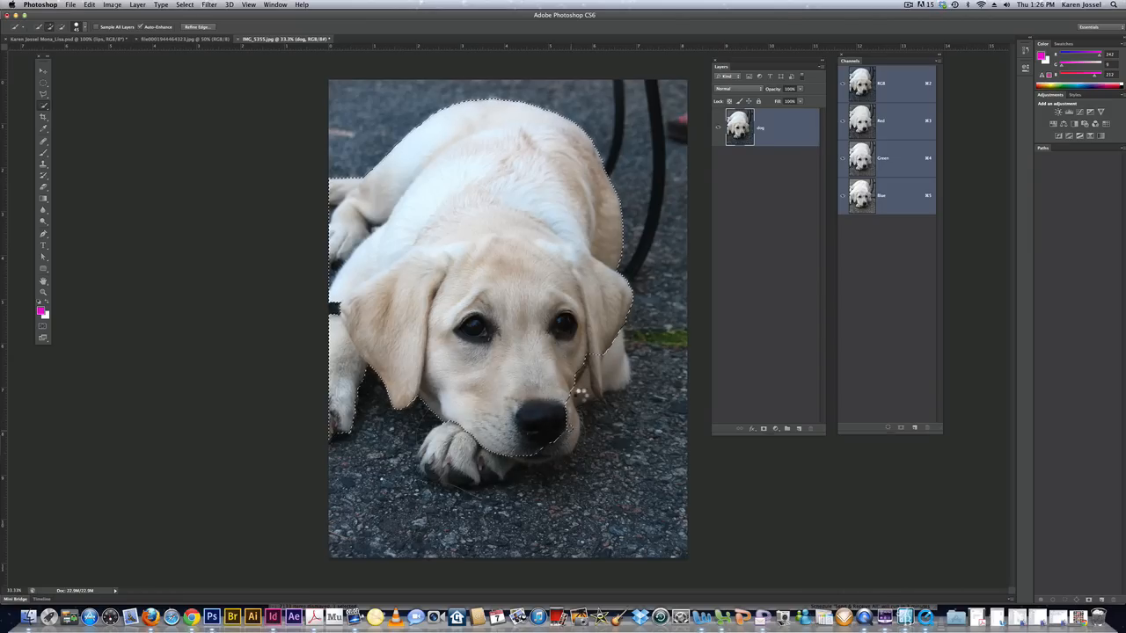
pyautogui.click(614, 371)
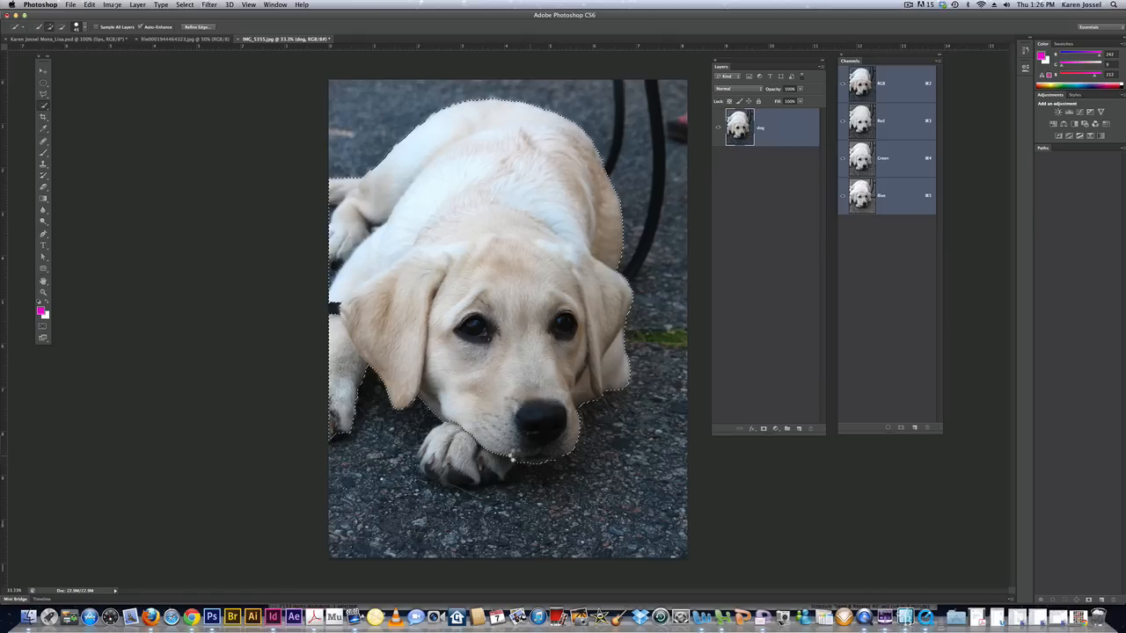
pyautogui.moveTo(464, 467)
pyautogui.mouseDown()
pyautogui.moveTo(426, 467)
pyautogui.moveTo(461, 482)
pyautogui.moveTo(526, 464)
pyautogui.mouseUp()
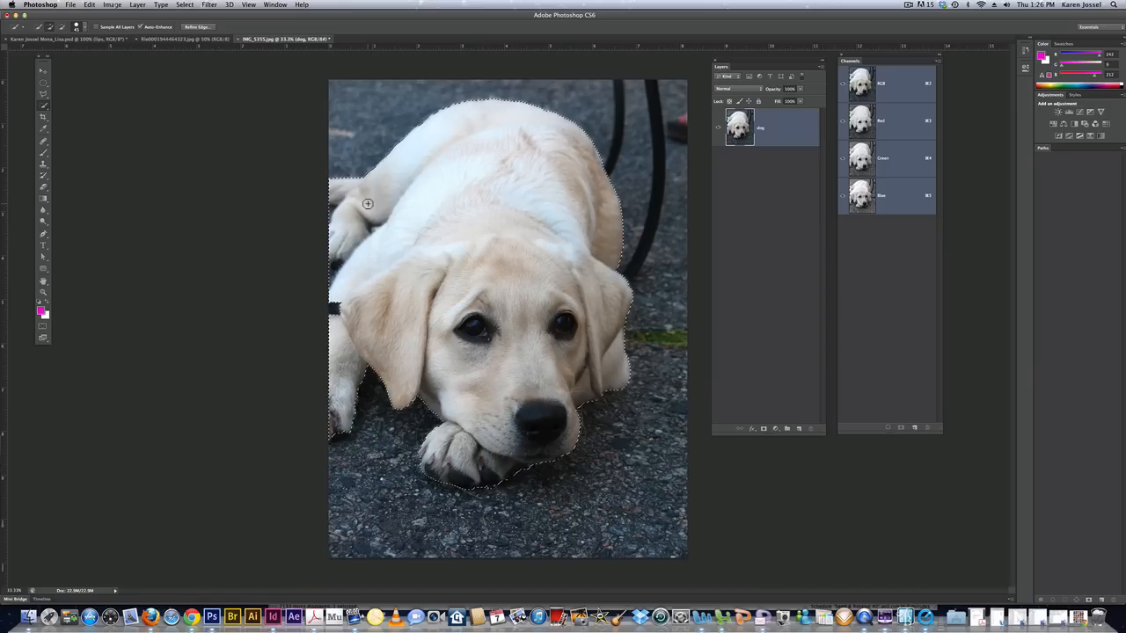
pyautogui.press('alt')
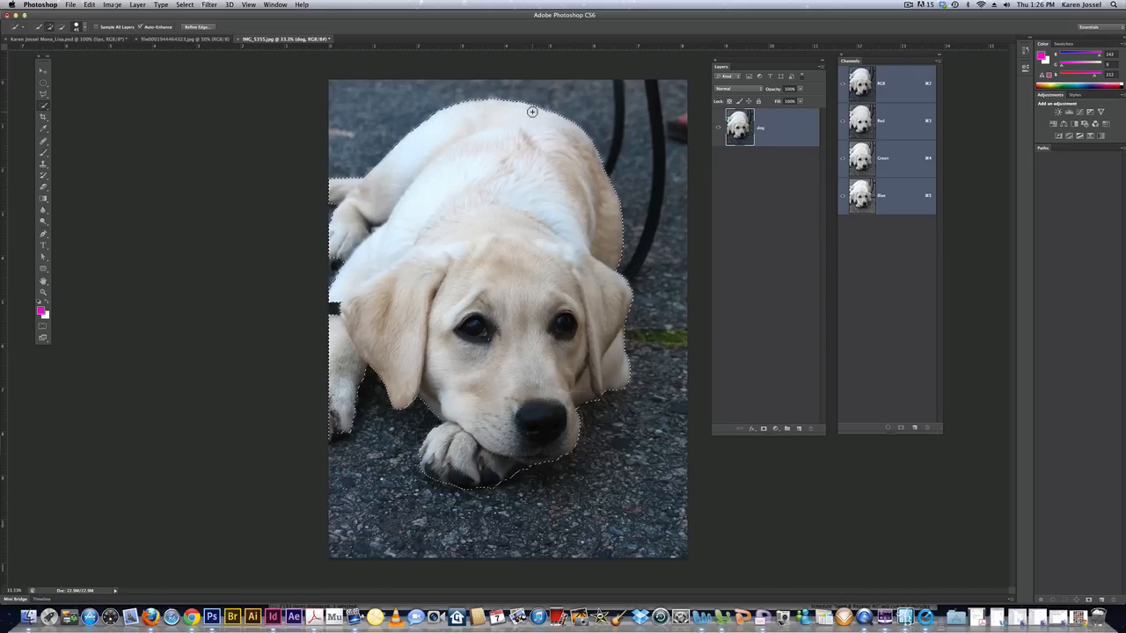
# Refine the dog selection's edge with Smooth 52 and Shift Edge -100%, previewed on black, and copy the dog to a new layer.
pyautogui.click(201, 28)
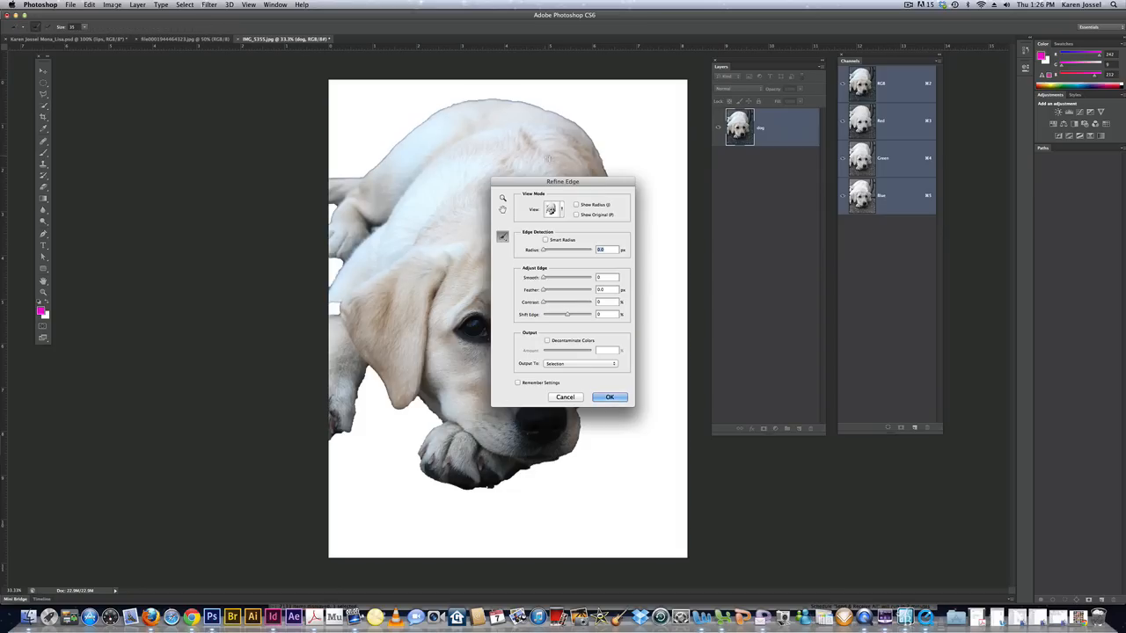
pyautogui.moveTo(589, 185); pyautogui.dragTo(862, 259)
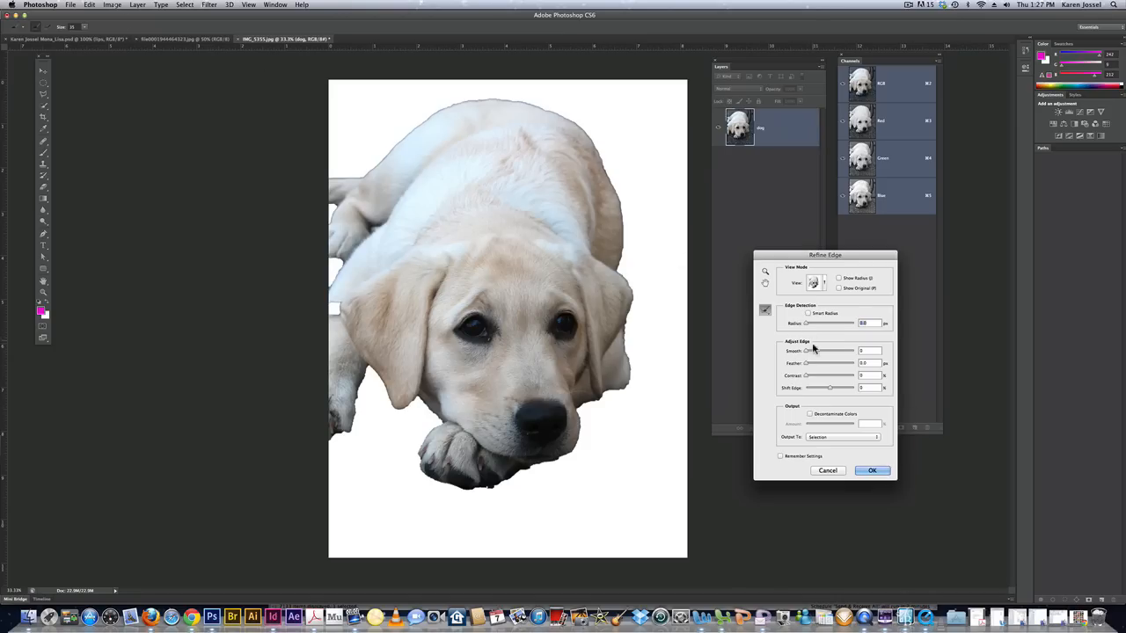
pyautogui.moveTo(807, 351); pyautogui.dragTo(823, 354)
pyautogui.moveTo(823, 354); pyautogui.dragTo(793, 389)
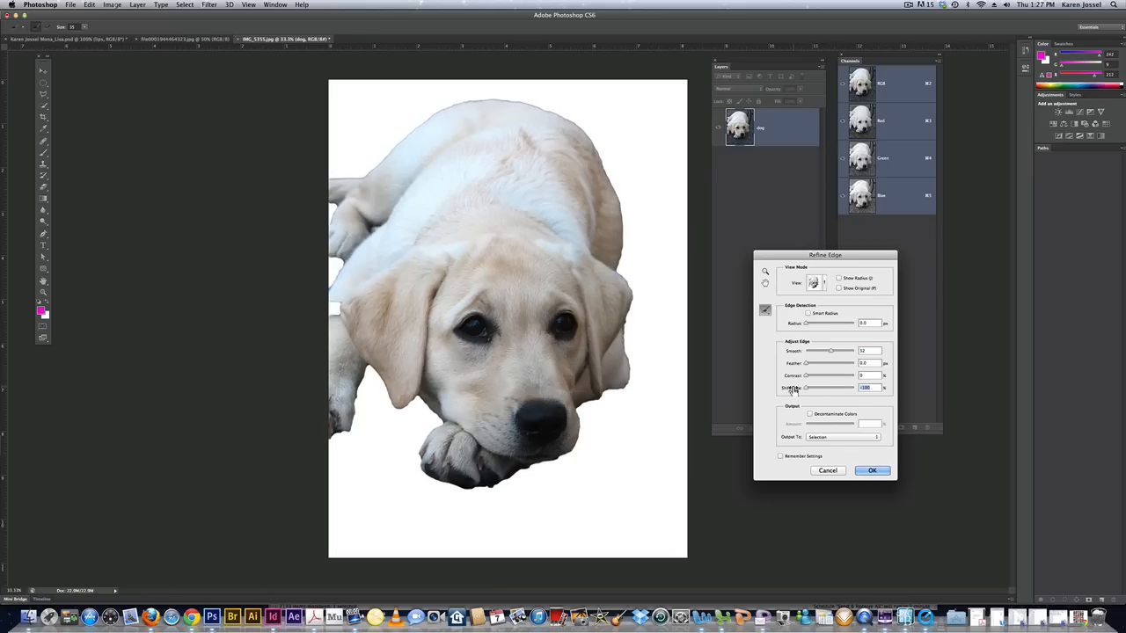
pyautogui.click(821, 283)
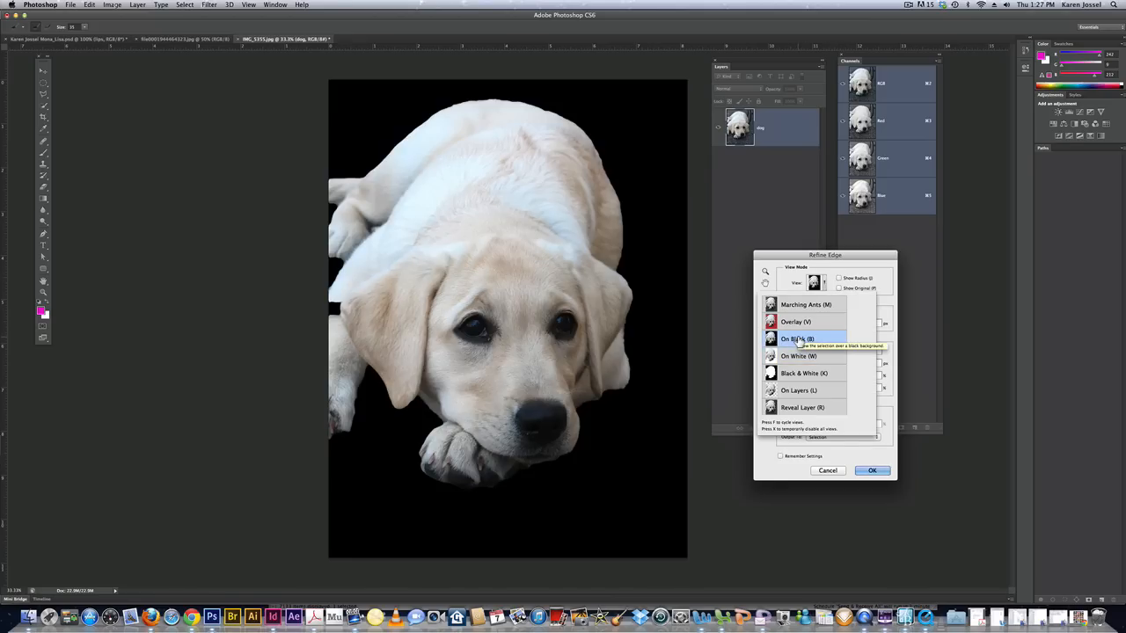
pyautogui.click(841, 456)
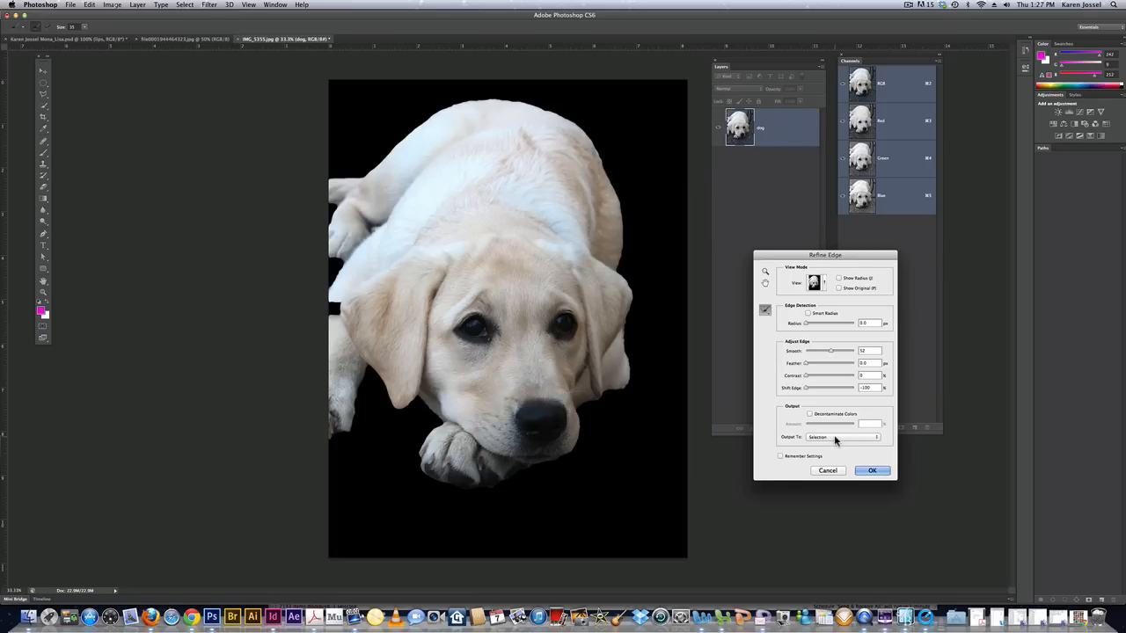
pyautogui.click(873, 471)
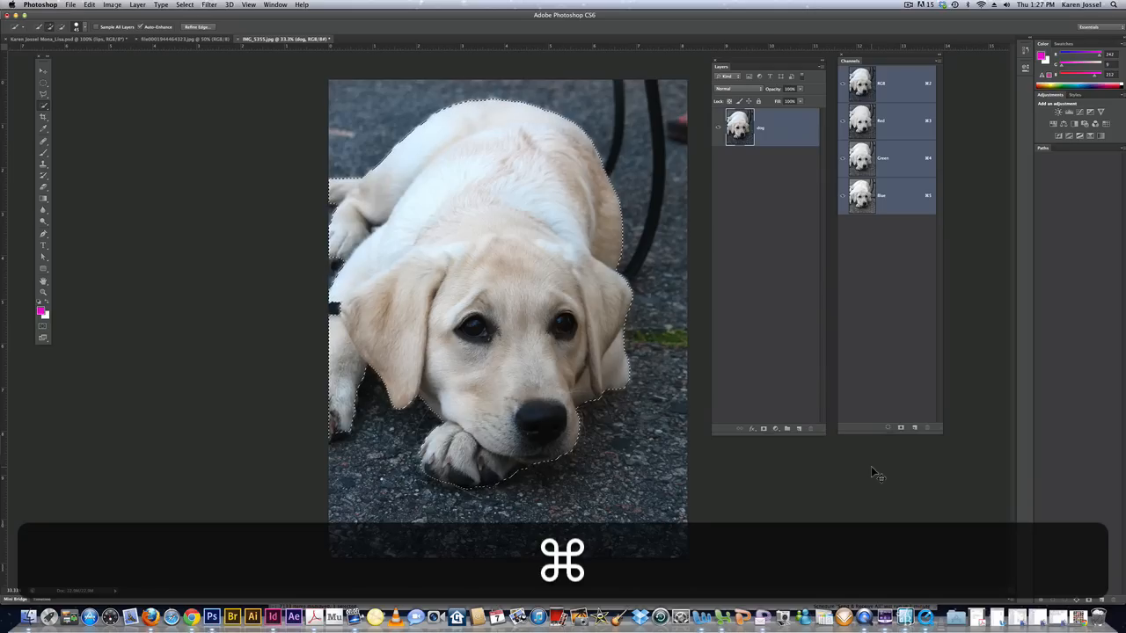
pyautogui.press('super+j')
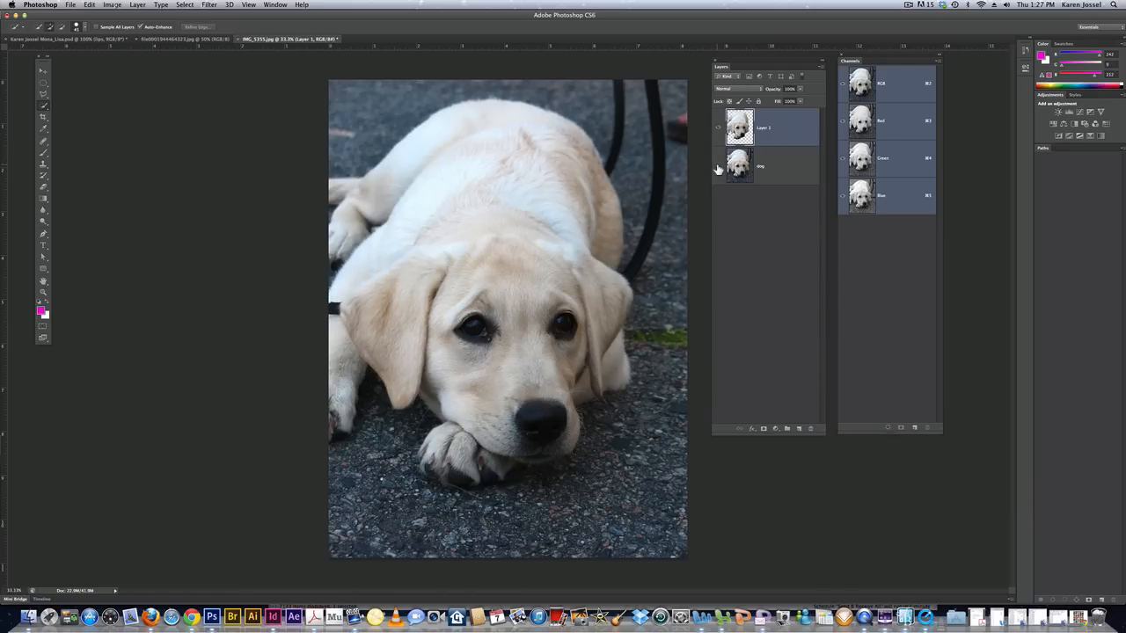
# Hide the original dog photo layer and rename the cutout layer dog.
pyautogui.click(718, 167)
pyautogui.doubleClick(764, 129)
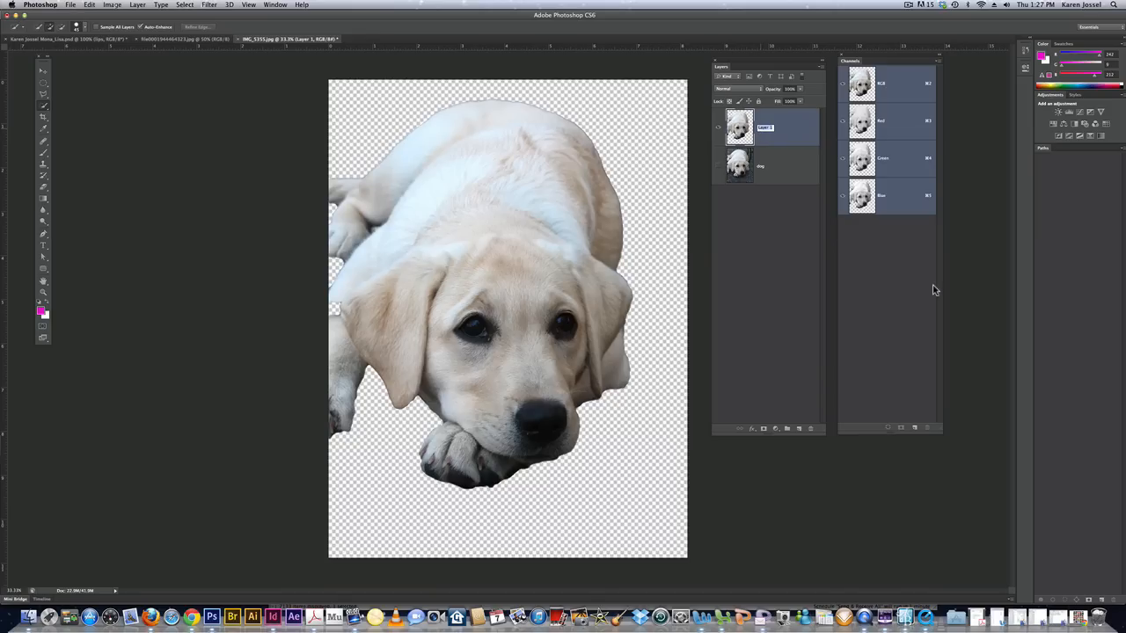
pyautogui.write('dog')
pyautogui.press('Return')
# Move the cutout dog into the Mona Lisa composite as its top layer.
pyautogui.press('v')
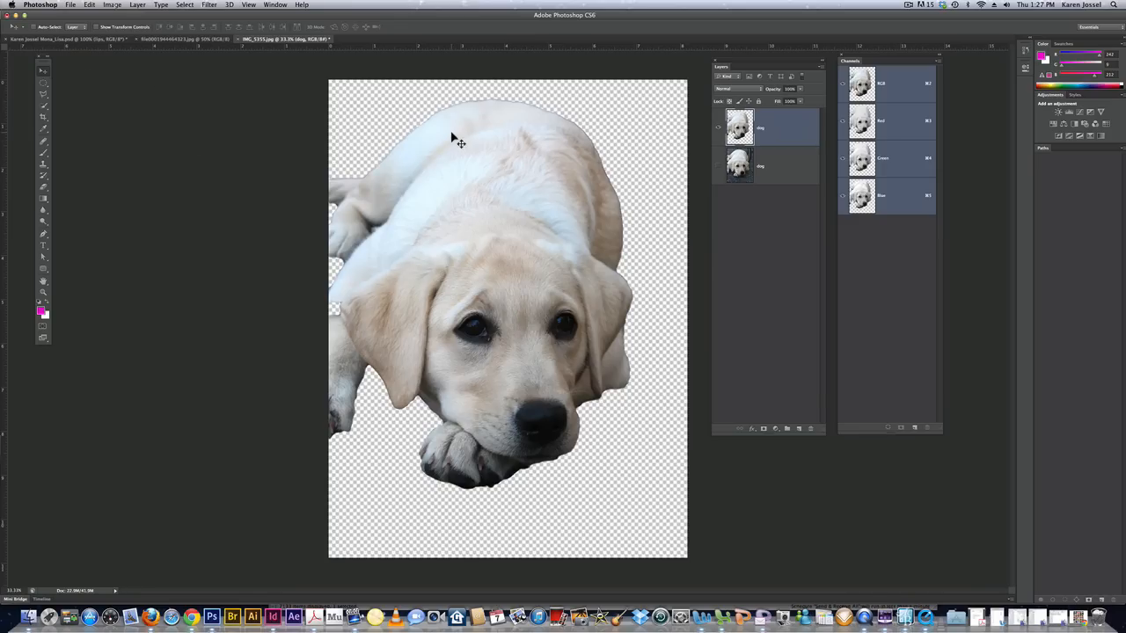
pyautogui.moveTo(452, 138); pyautogui.dragTo(103, 42)
pyautogui.moveTo(216, 125); pyautogui.dragTo(435, 247)
pyautogui.moveTo(525, 283); pyautogui.dragTo(454, 244)
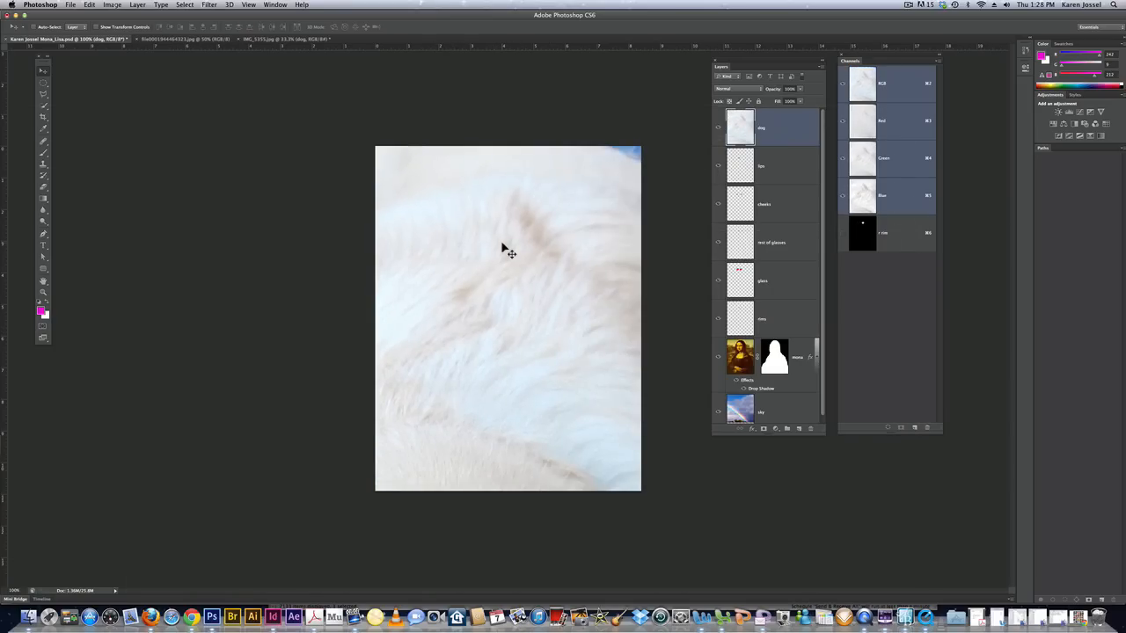
# Free-transform the dog layer proportionally to 25% width and height.
pyautogui.press('super+t')
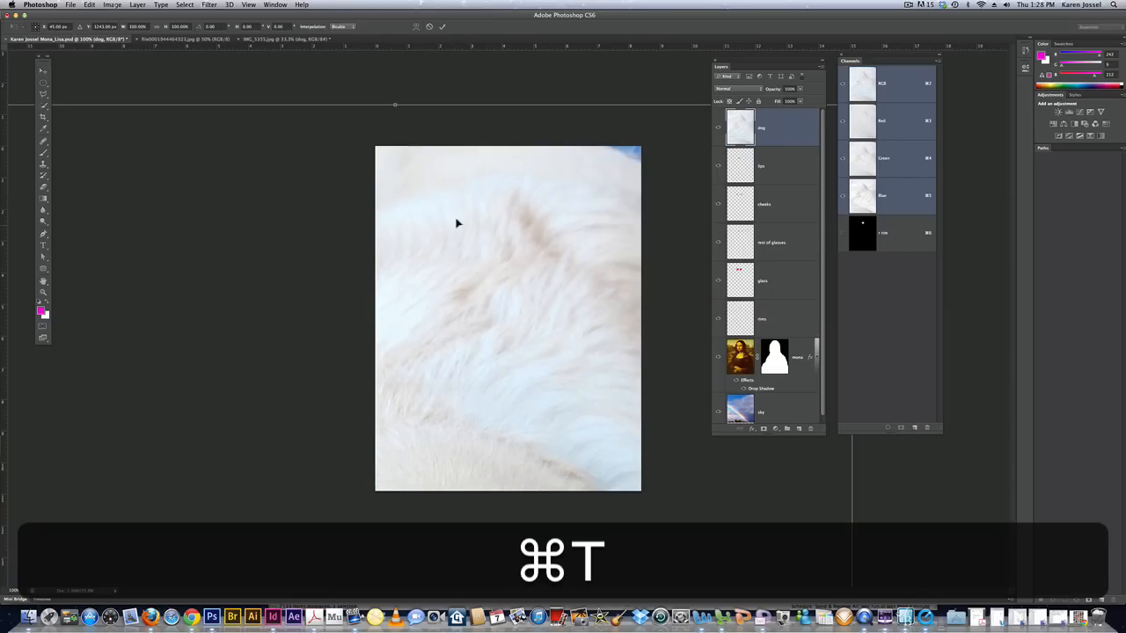
pyautogui.click(158, 28)
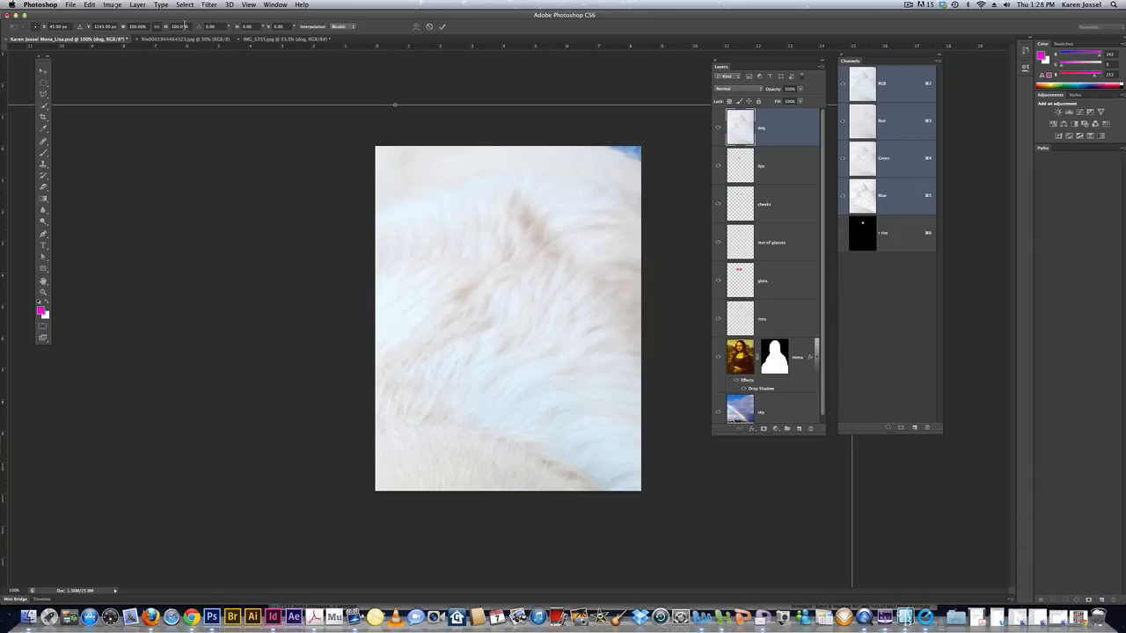
pyautogui.click(188, 26)
pyautogui.write('25')
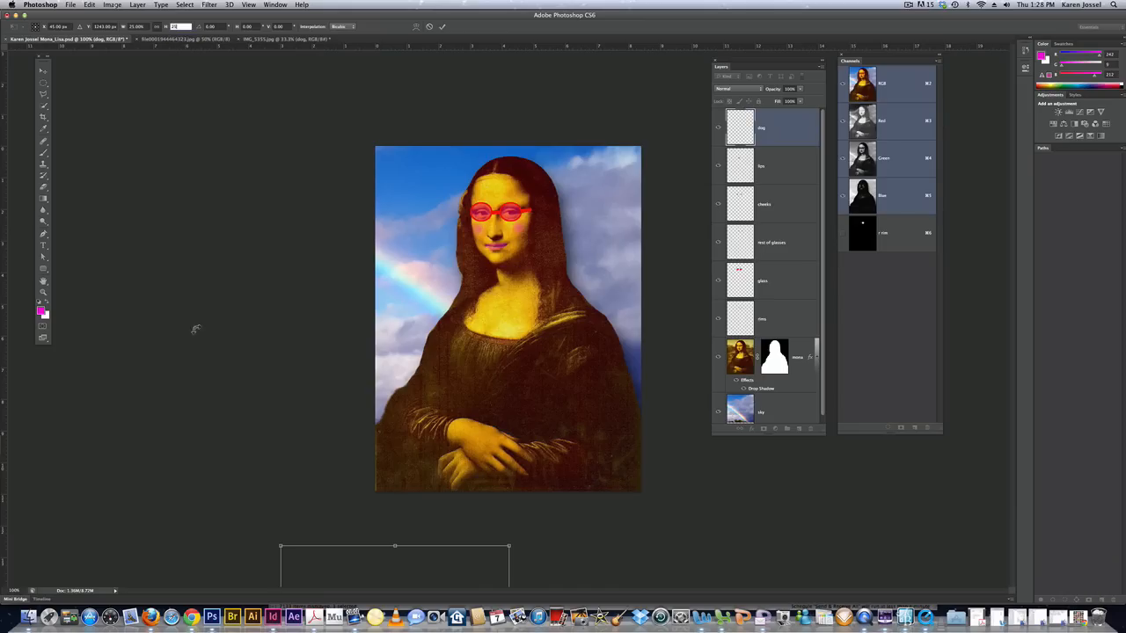
# Move the dog onto the Mona Lisa, scale it proportionally to about 12.5% and place it over her lap.
pyautogui.moveTo(379, 582); pyautogui.dragTo(489, 235)
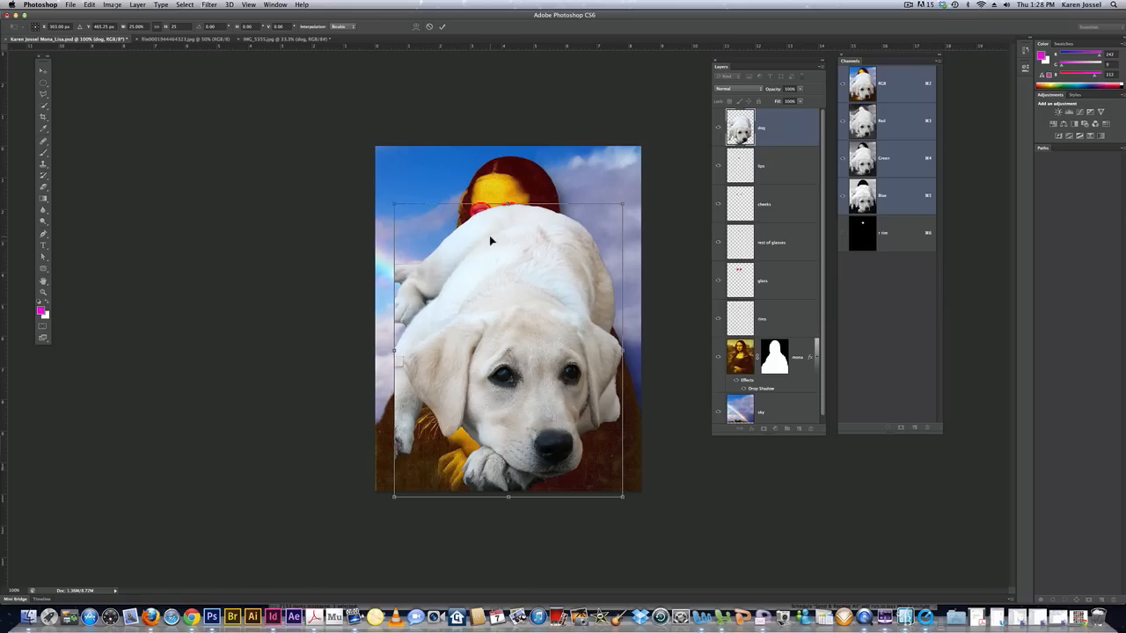
pyautogui.hotkey('alt', 'shift')
pyautogui.moveTo(623, 204); pyautogui.dragTo(570, 278)
pyautogui.moveTo(518, 311); pyautogui.dragTo(521, 370)
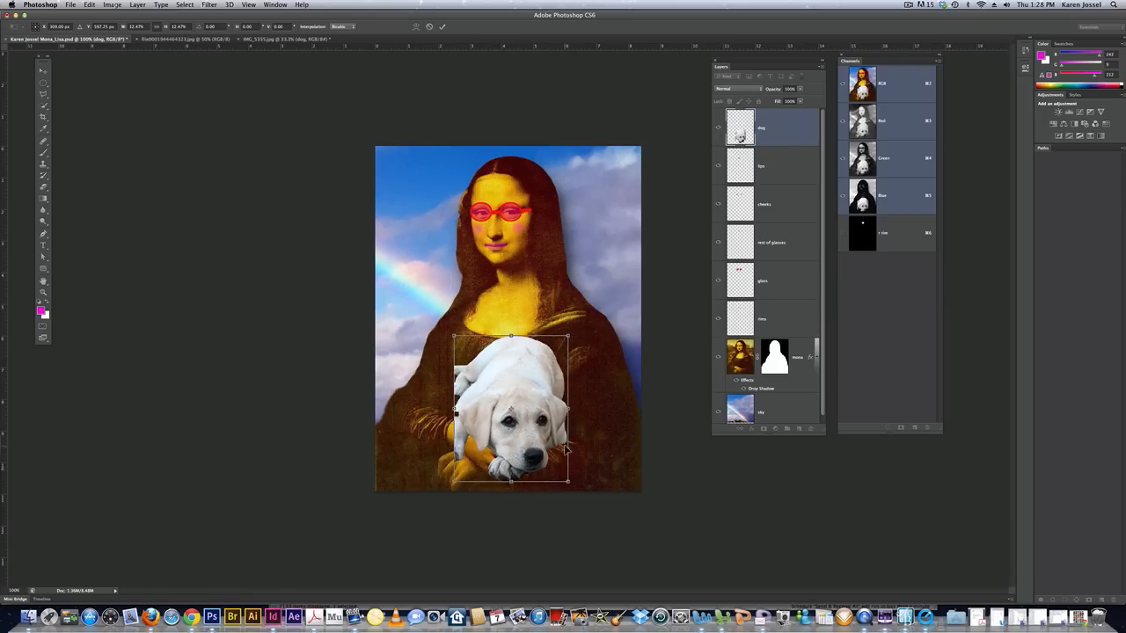
# Rotate the dog about 22.5° counterclockwise, shrink it to about 9.4% and settle it over her hands.
pyautogui.moveTo(594, 450); pyautogui.dragTo(633, 402)
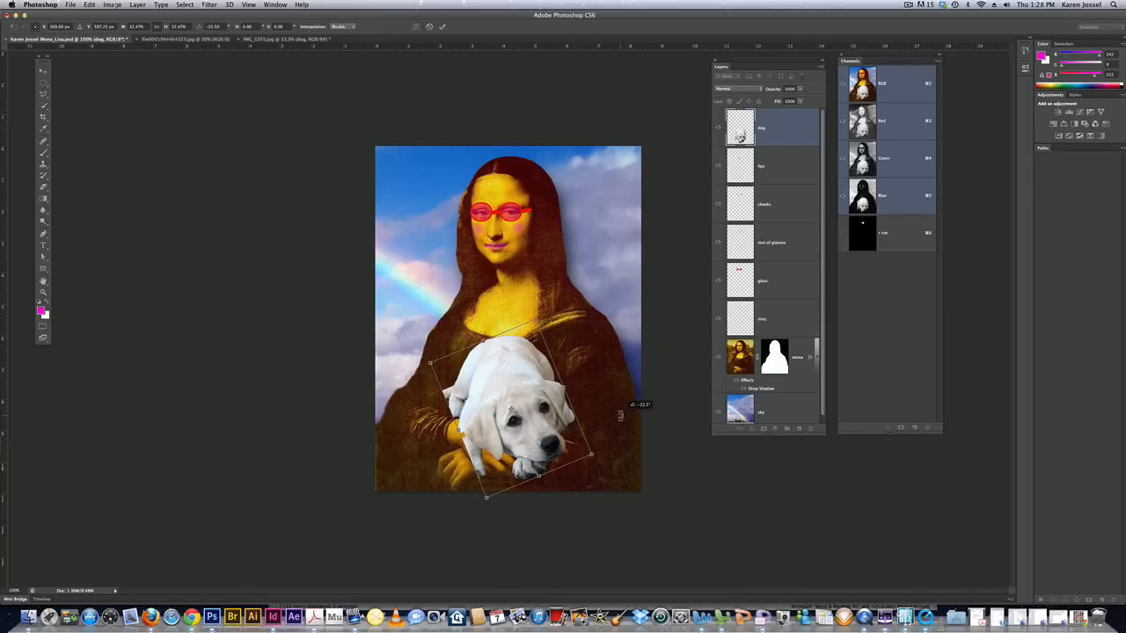
pyautogui.moveTo(536, 317); pyautogui.dragTo(529, 341)
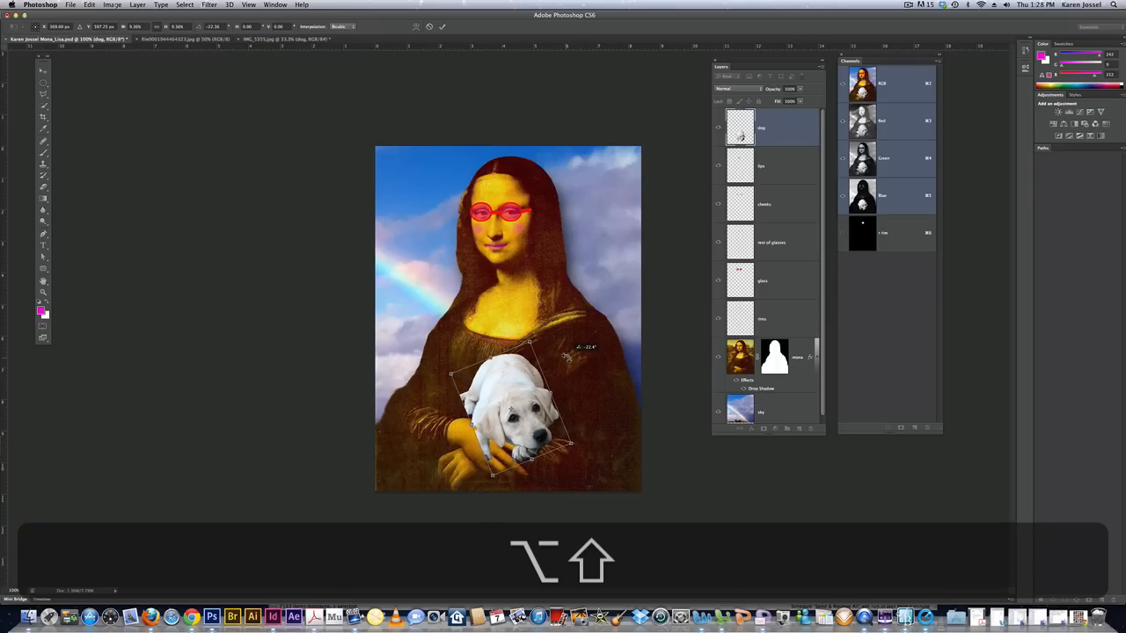
pyautogui.moveTo(508, 385); pyautogui.dragTo(507, 391)
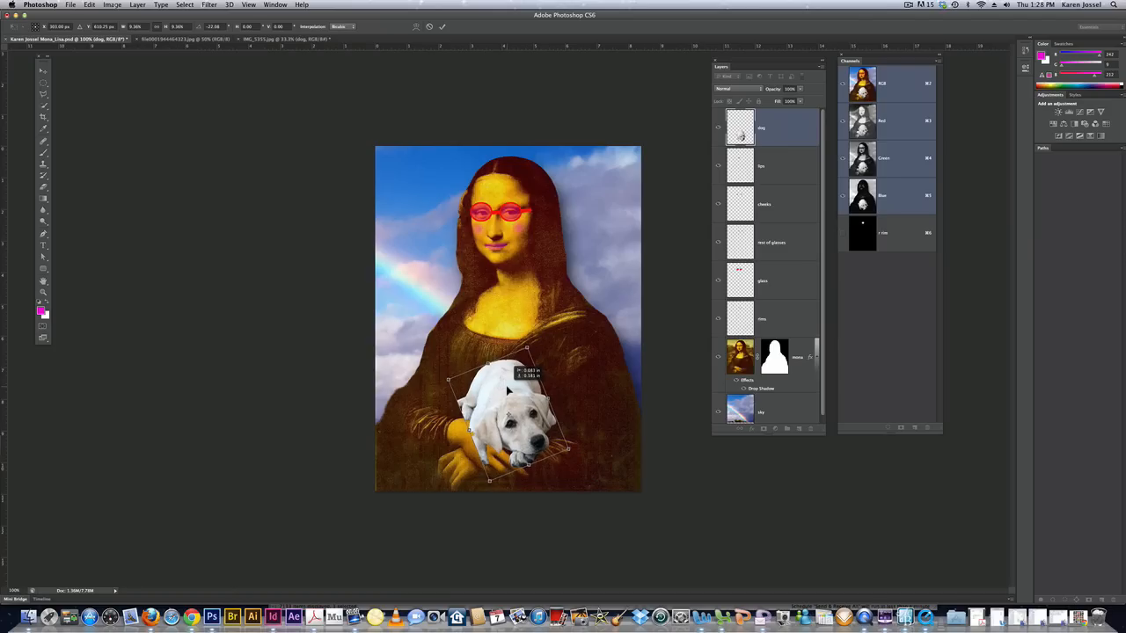
pyautogui.press('Return')
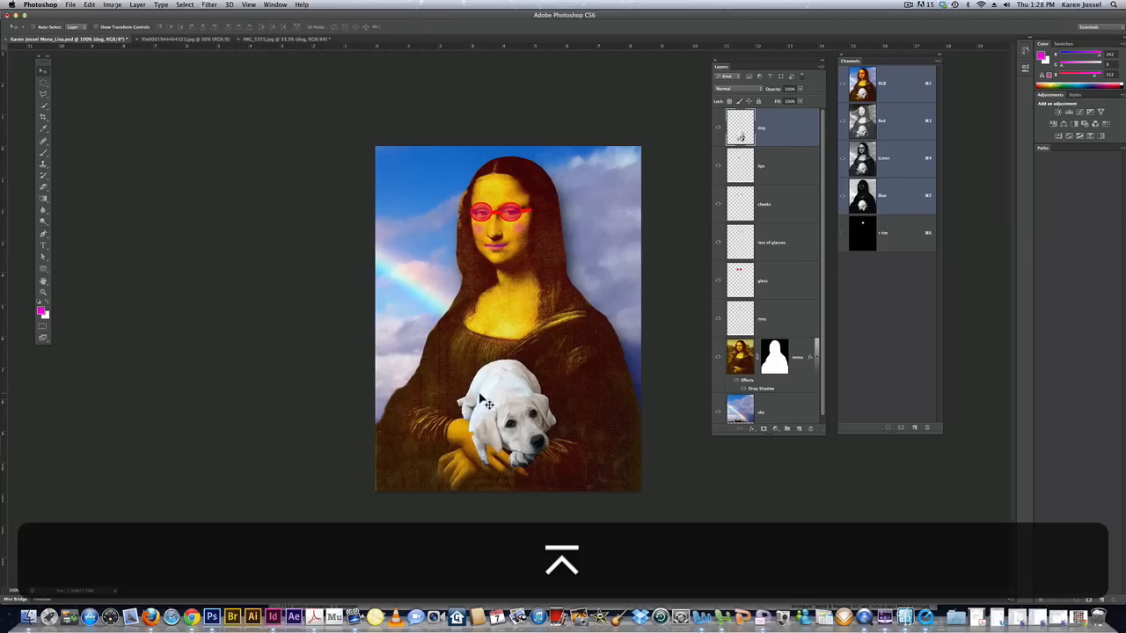
pyautogui.moveTo(490, 398); pyautogui.dragTo(489, 416)
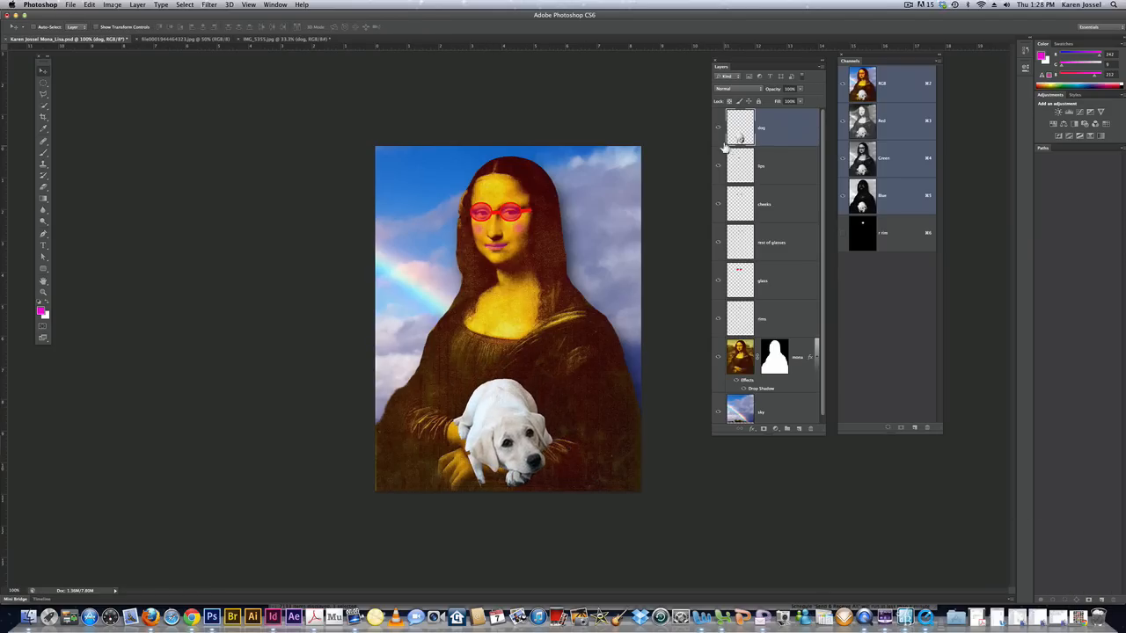
# Hide the dog and set up a Quick Mask on the mona layer with an enlarged black Brush.
pyautogui.click(718, 129)
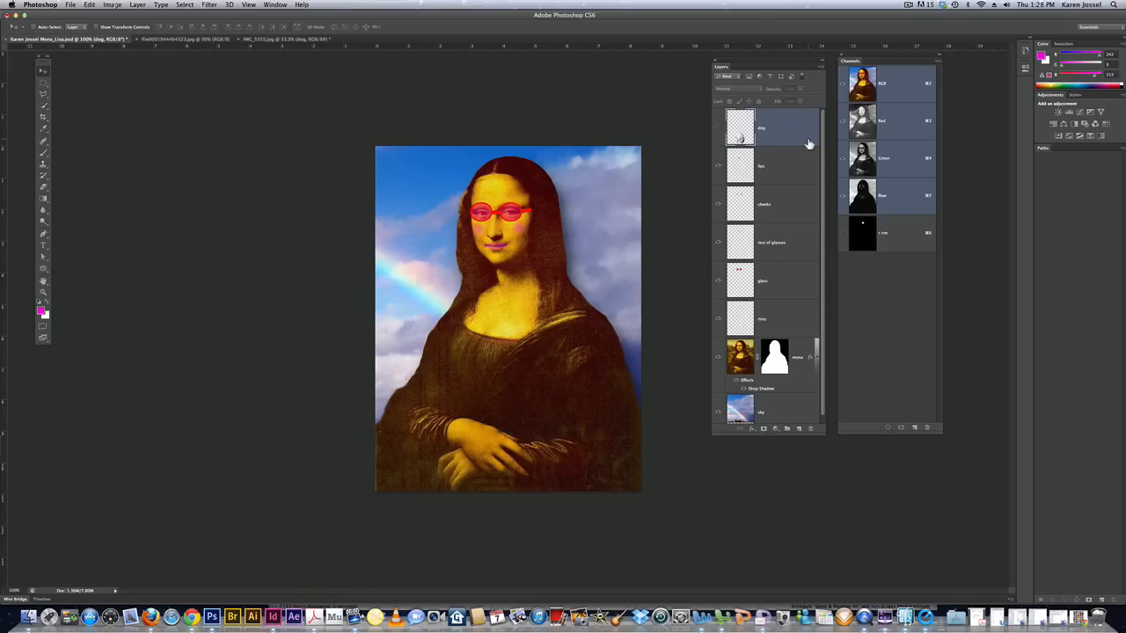
pyautogui.click(743, 372)
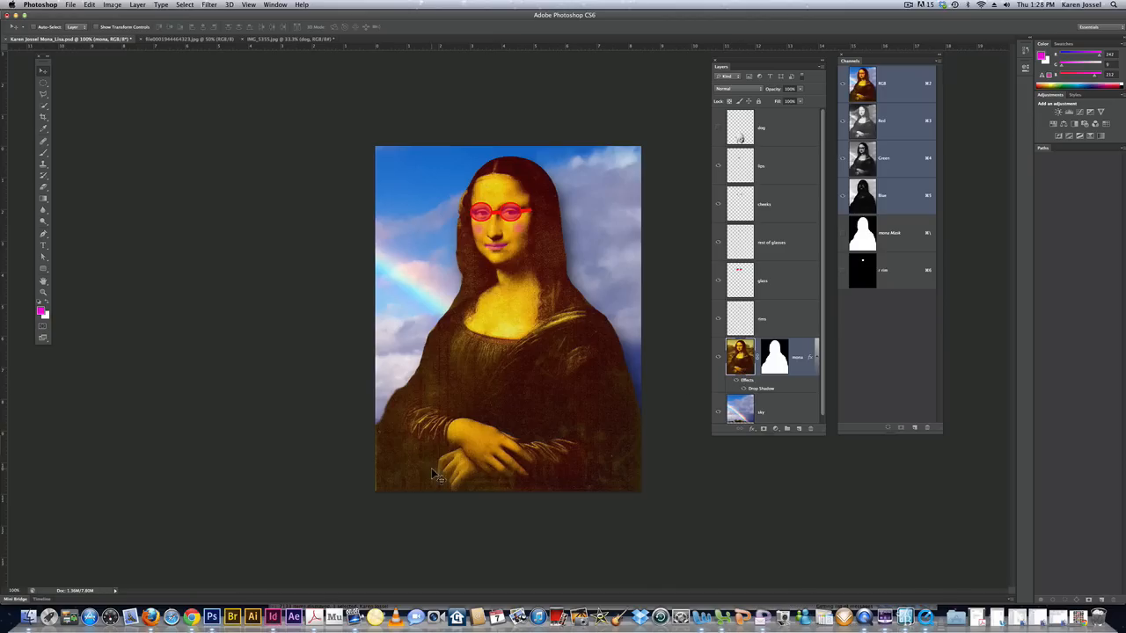
pyautogui.click(44, 326)
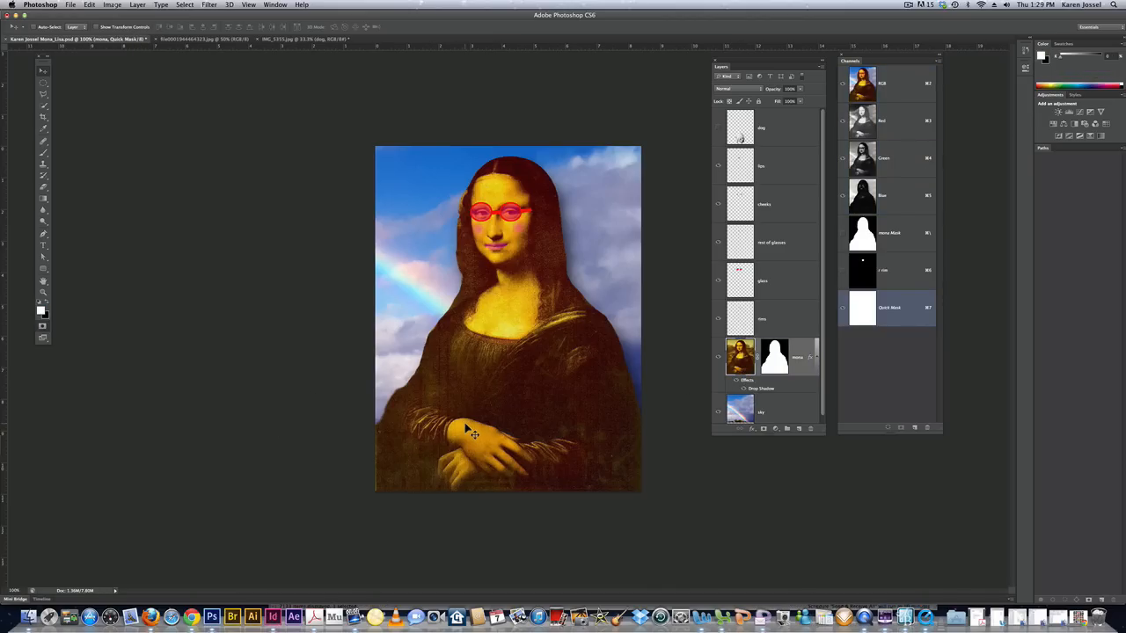
pyautogui.press('b')
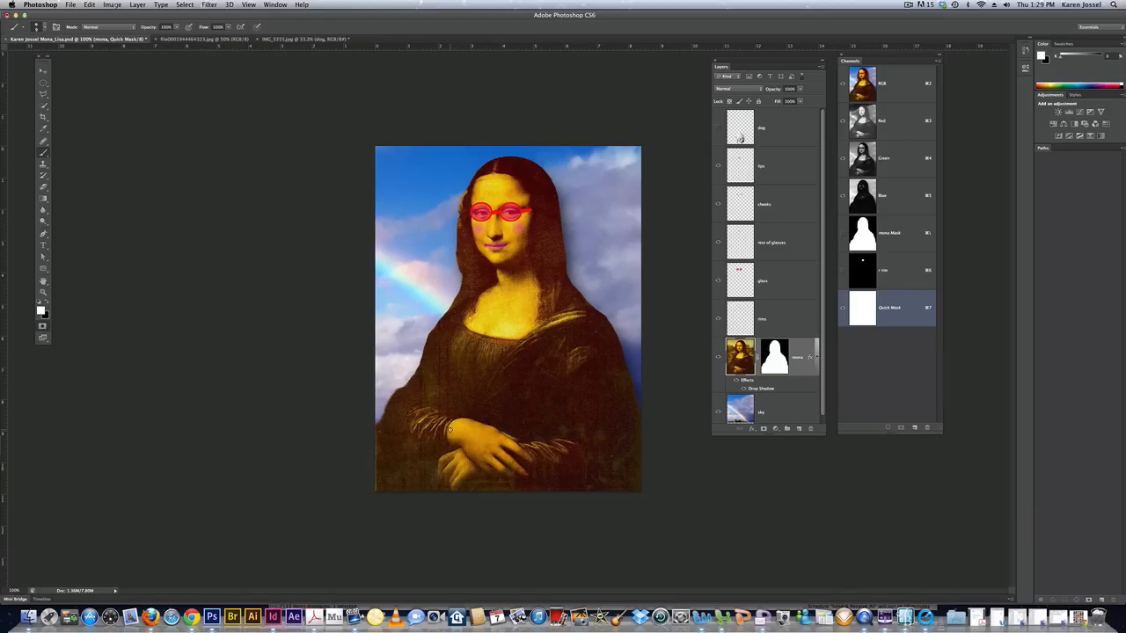
pyautogui.press('x')
pyautogui.press(']')
pyautogui.press(']')
pyautogui.press(']')
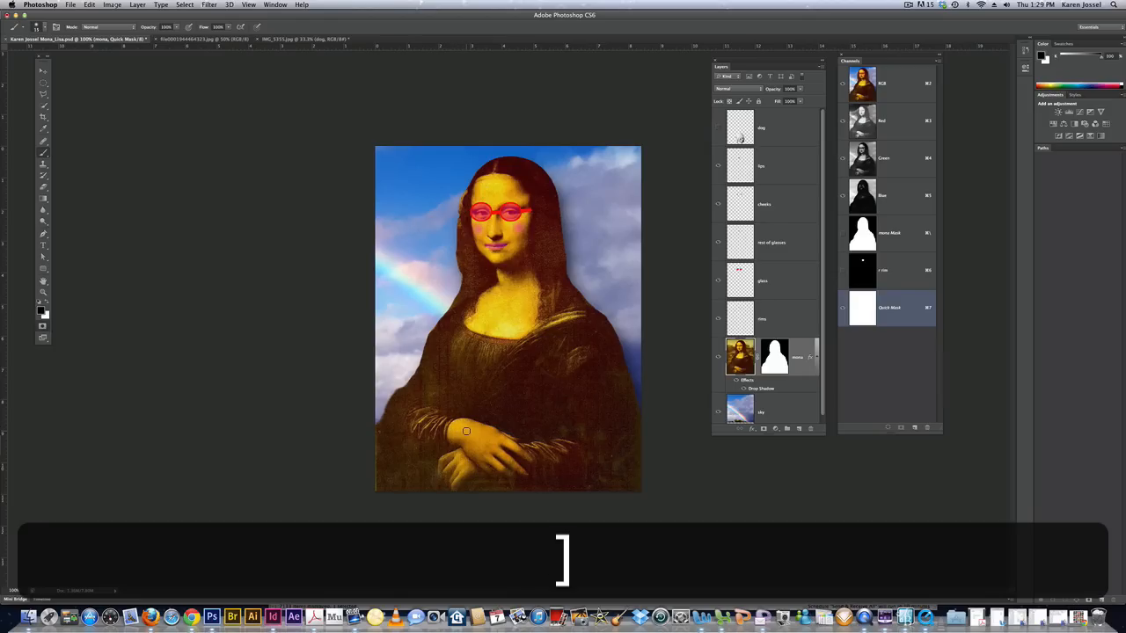
# Paint the Quick Mask over Mona Lisa's upper hand and fingers, using a smaller brush for the fingers.
pyautogui.moveTo(456, 428)
pyautogui.mouseDown()
pyautogui.moveTo(484, 436)
pyautogui.moveTo(457, 428)
pyautogui.moveTo(471, 430)
pyautogui.mouseUp()
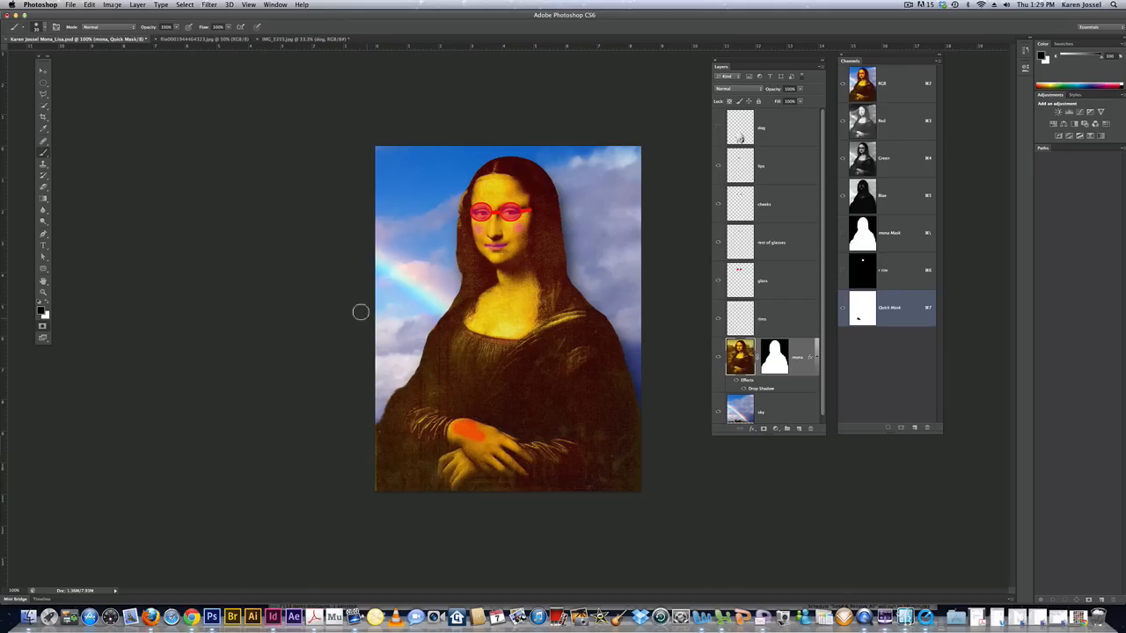
pyautogui.click(47, 29)
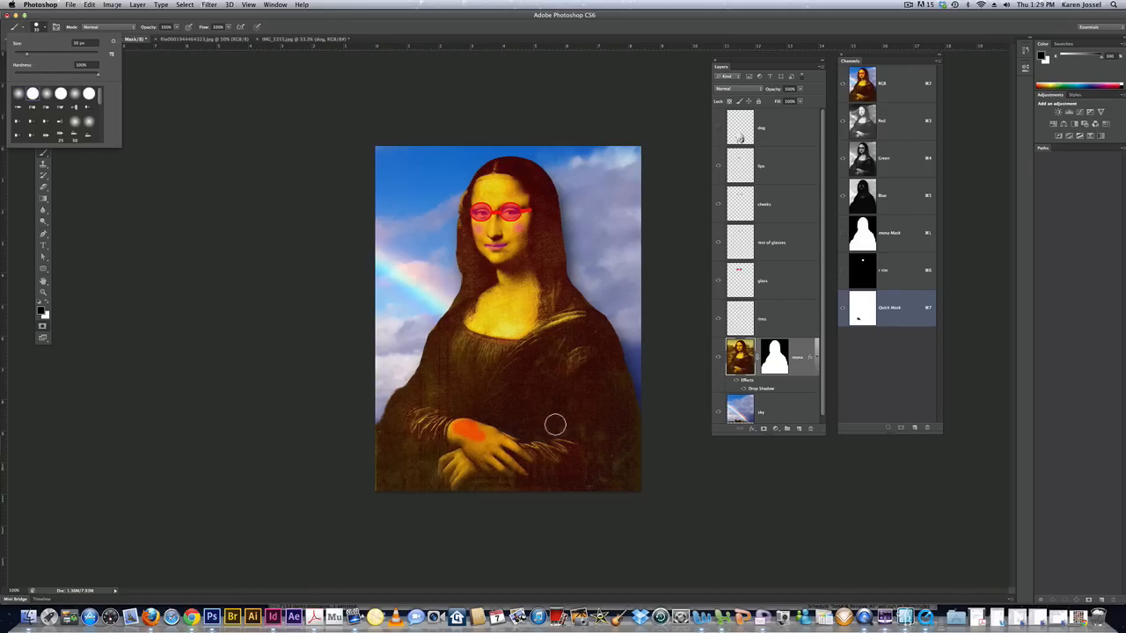
pyautogui.moveTo(470, 431); pyautogui.dragTo(495, 440)
pyautogui.press('[')
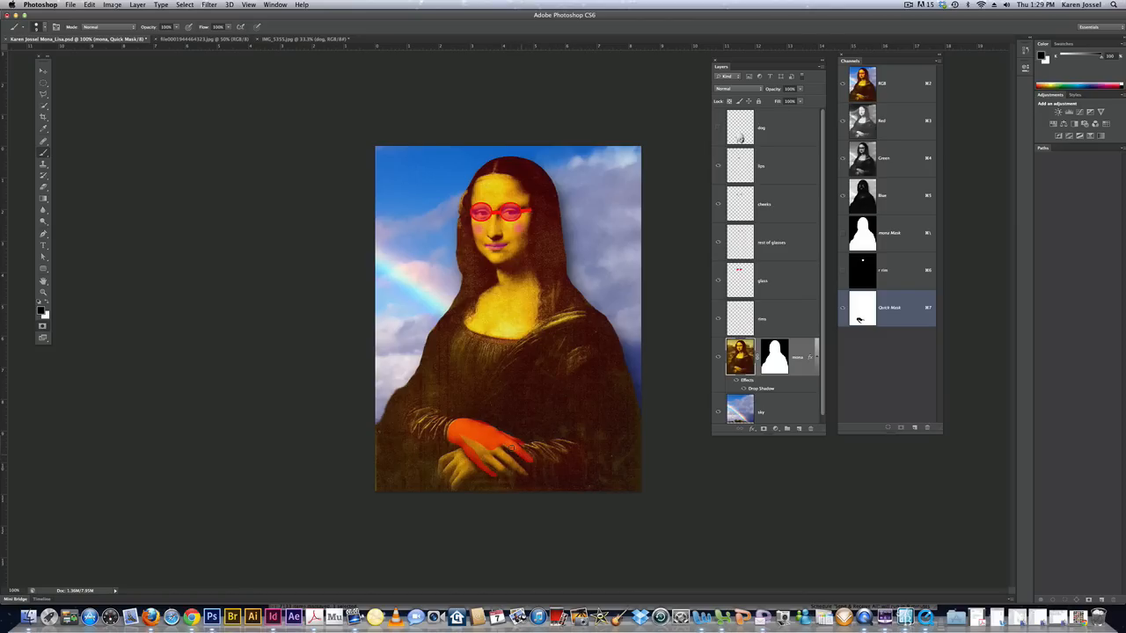
pyautogui.moveTo(461, 436); pyautogui.dragTo(483, 454)
pyautogui.press('x')
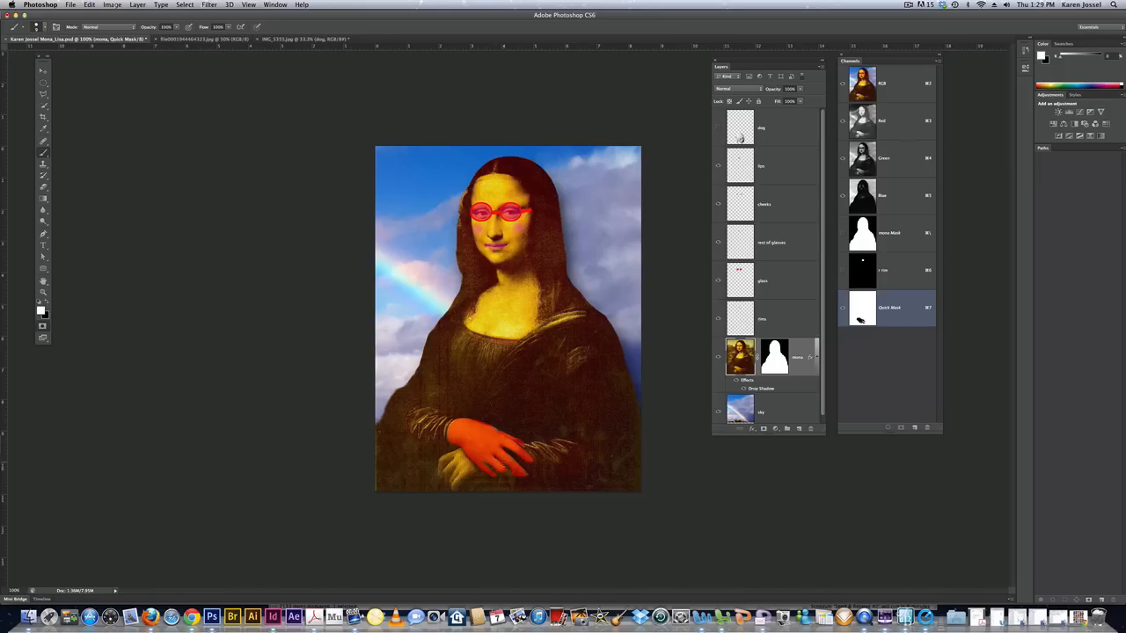
# Leave Quick Mask mode and invert the selection so only the painted hand is selected.
pyautogui.click(42, 325)
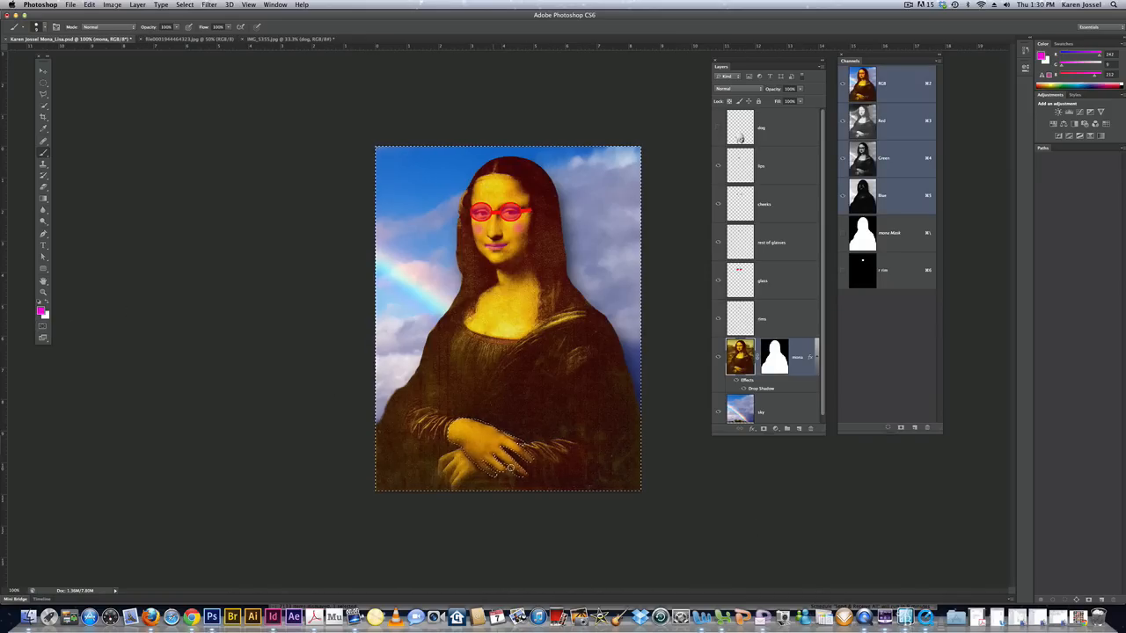
pyautogui.click(184, 4)
pyautogui.click(194, 46)
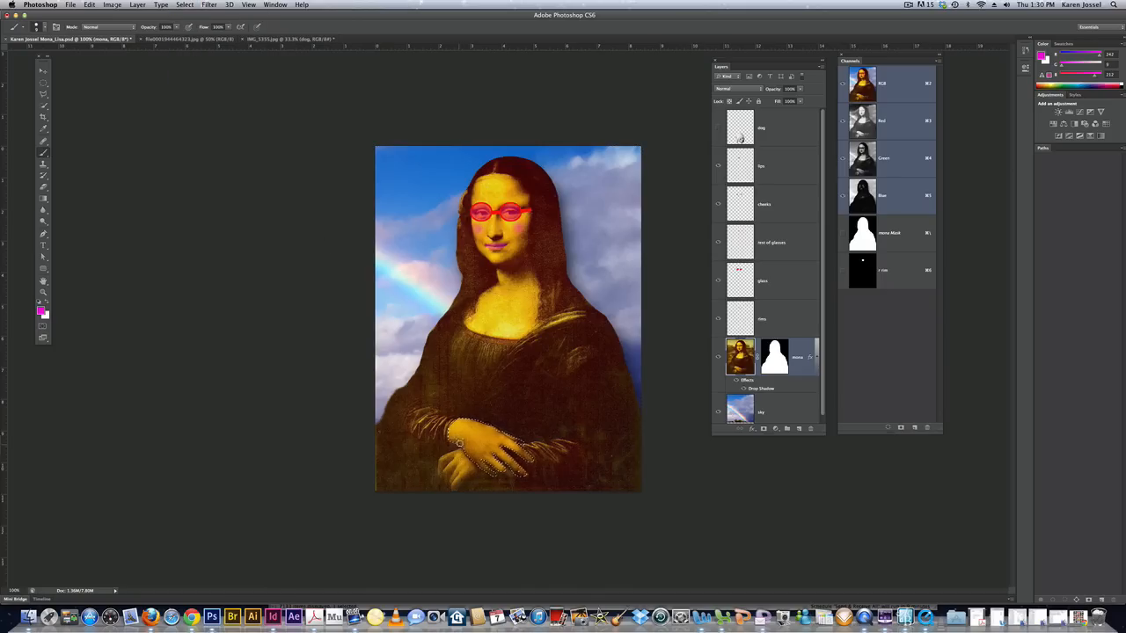
# Try subtracting from and adding to the hand selection near the wrist with the Elliptical Marquee.
pyautogui.click(43, 83)
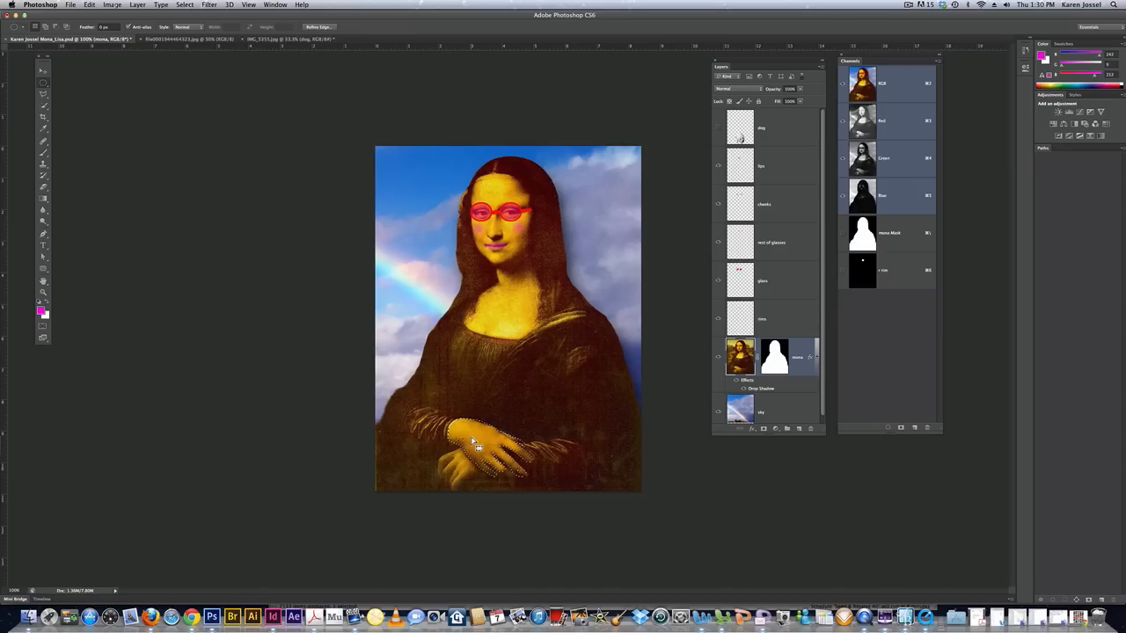
pyautogui.press('alt')
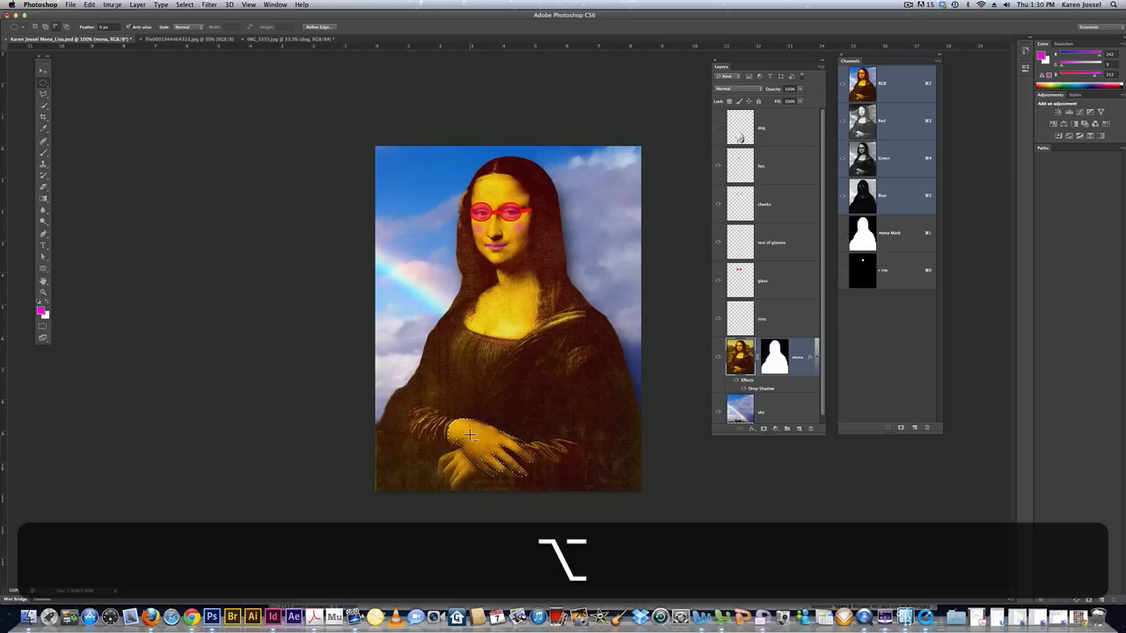
pyautogui.moveTo(466, 437); pyautogui.dragTo(448, 443)
pyautogui.press('alt+super+z')
pyautogui.press('super+z')
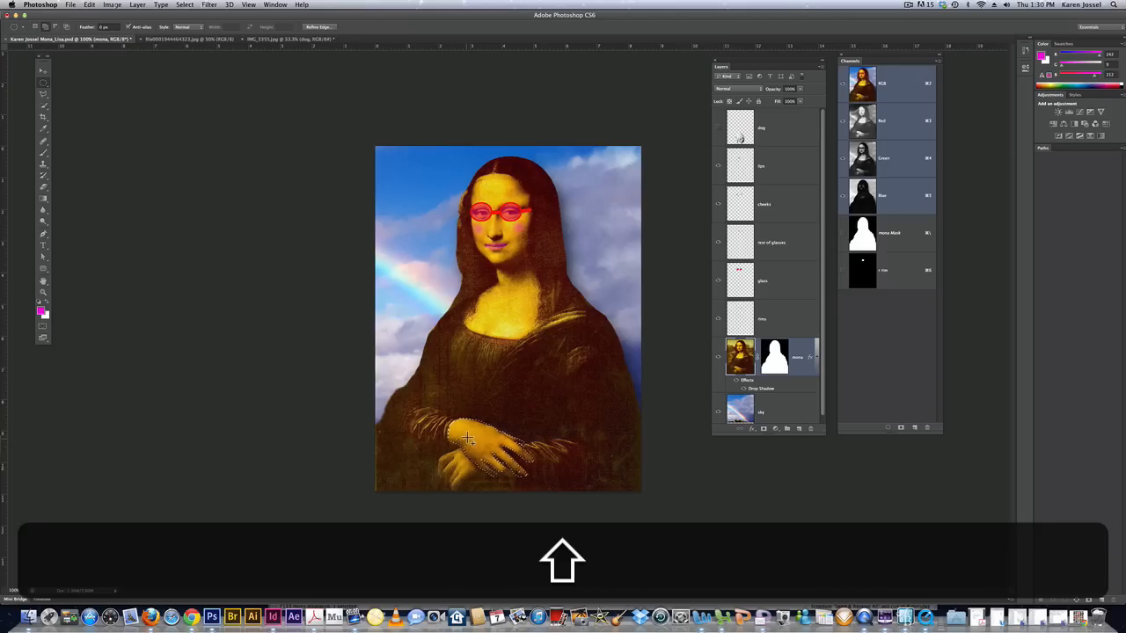
pyautogui.moveTo(466, 438); pyautogui.dragTo(414, 446)
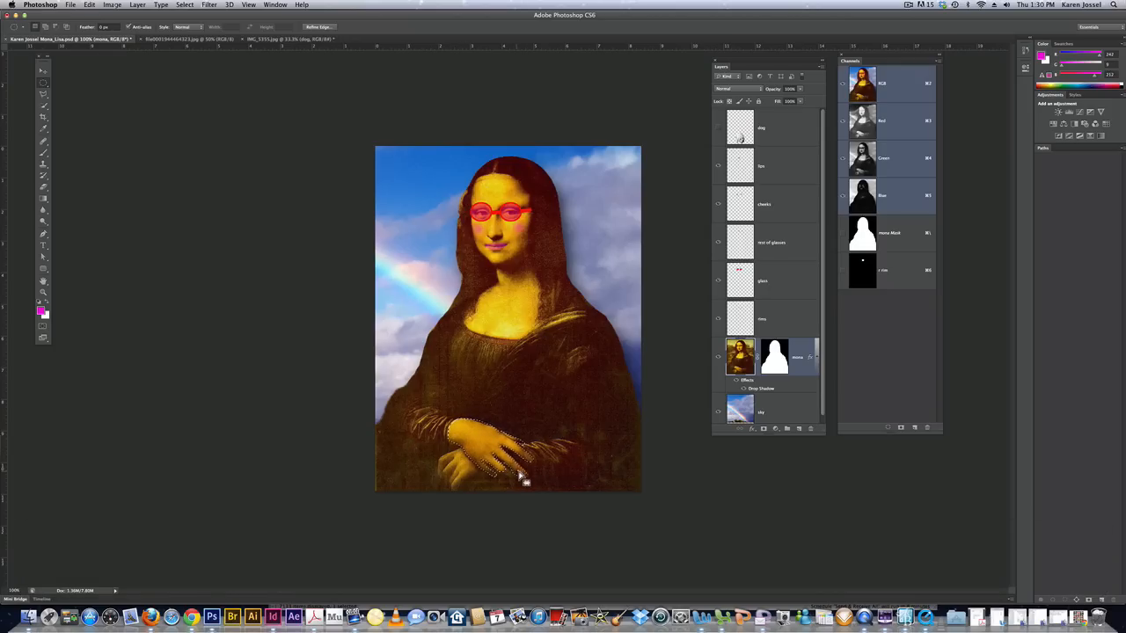
# Copy the selected hand from the mona layer to a new layer.
pyautogui.press('shift')
pyautogui.press('alt')
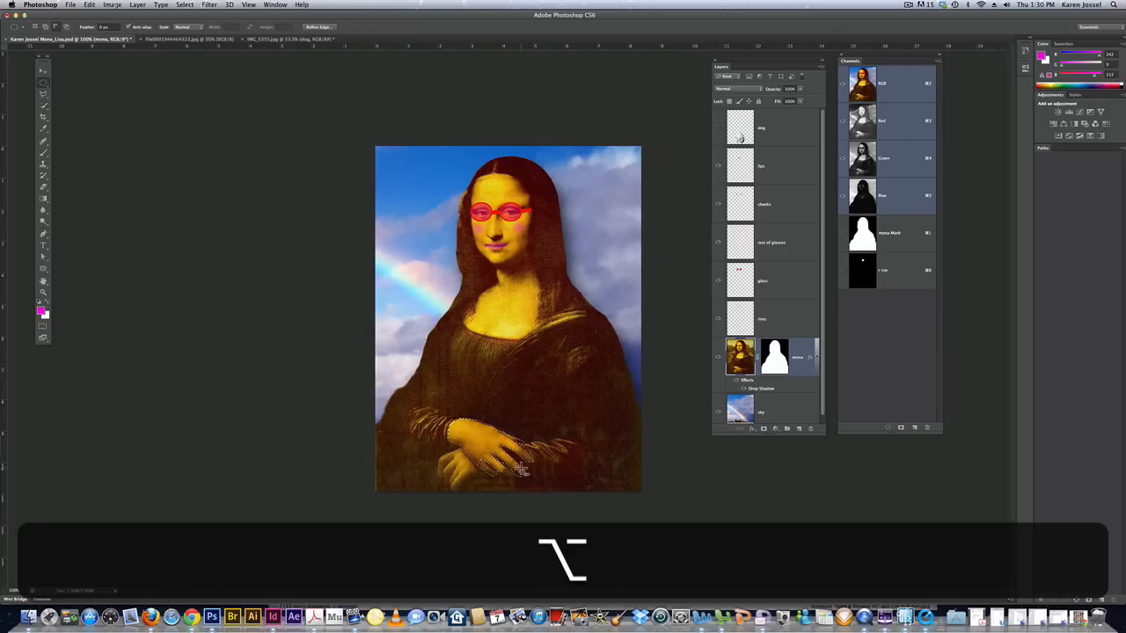
pyautogui.press('shift')
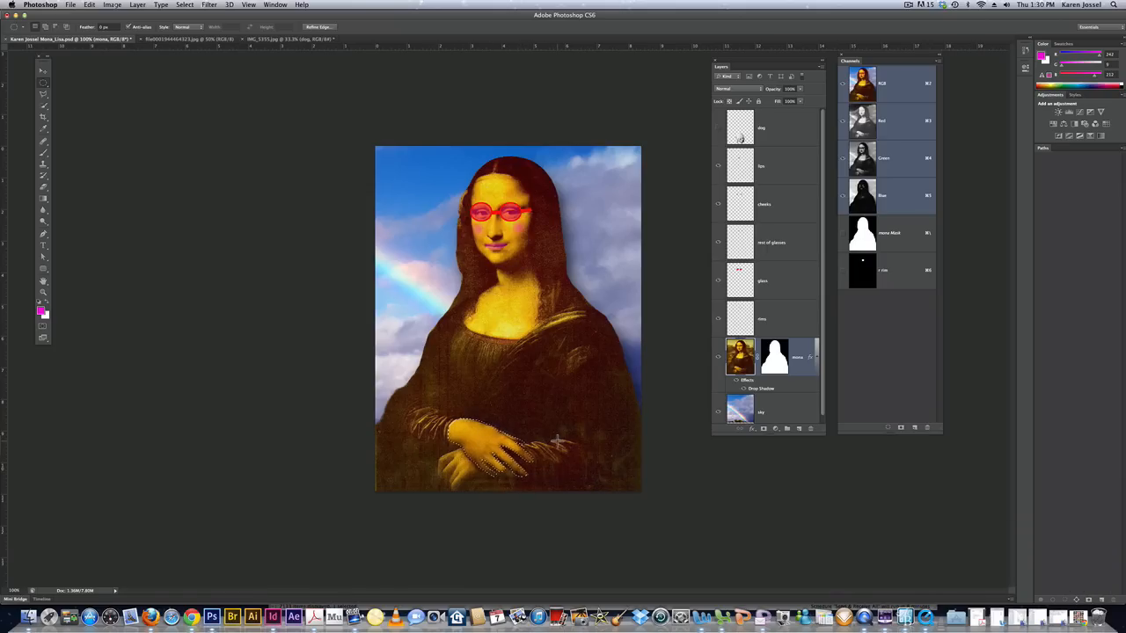
pyautogui.press('super+j')
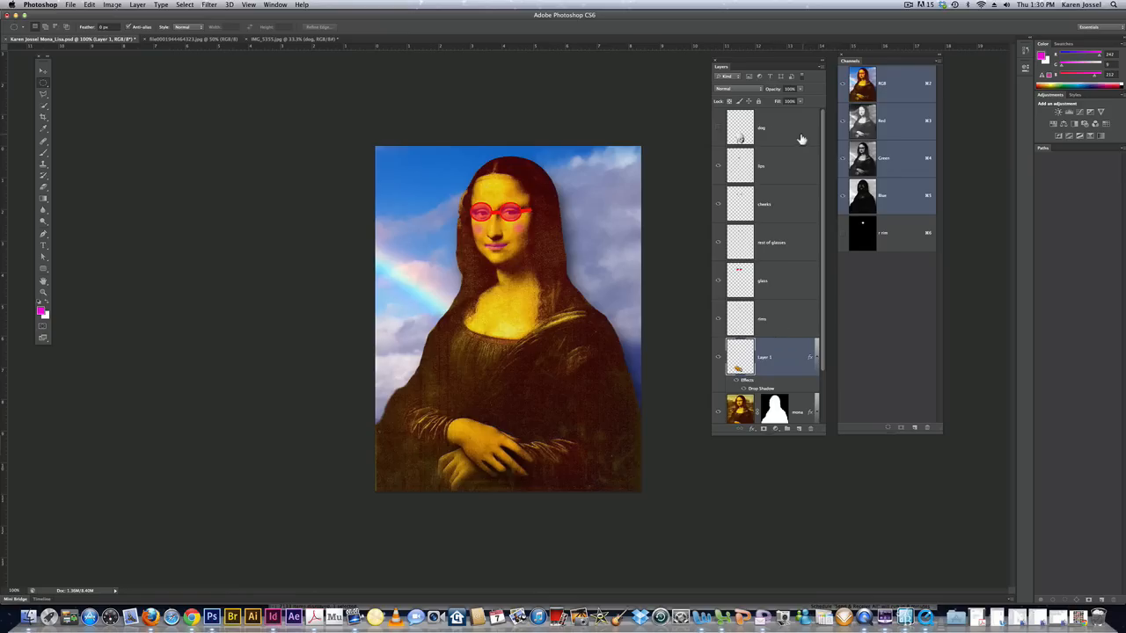
# Show the dog layer in the composite again and delete it.
pyautogui.click(802, 137)
pyautogui.click(719, 129)
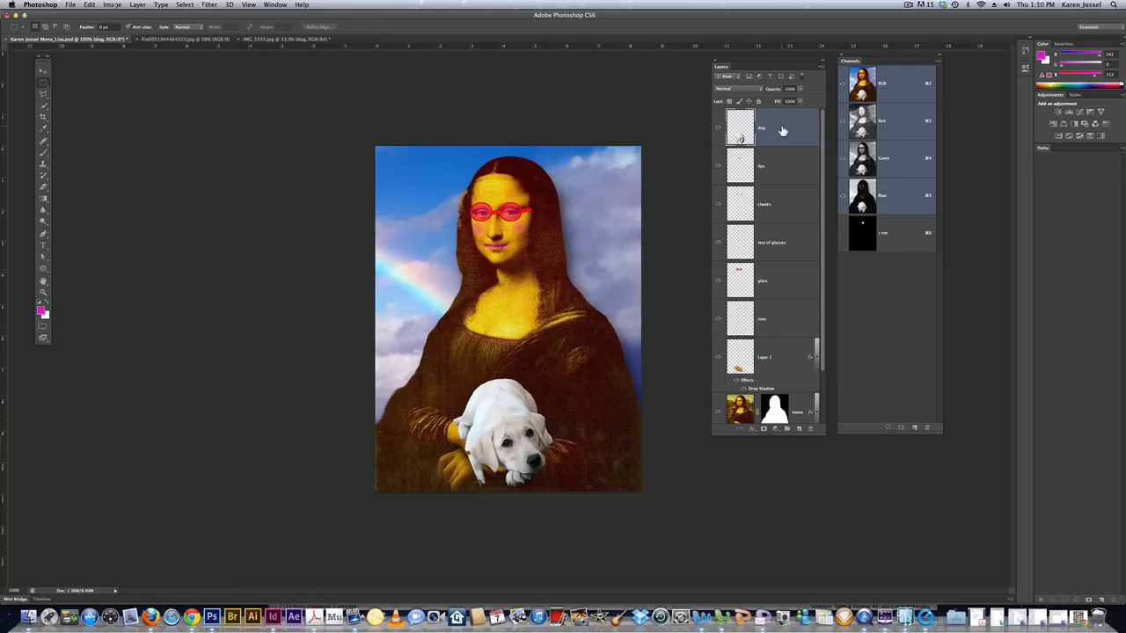
pyautogui.moveTo(781, 130); pyautogui.dragTo(811, 430)
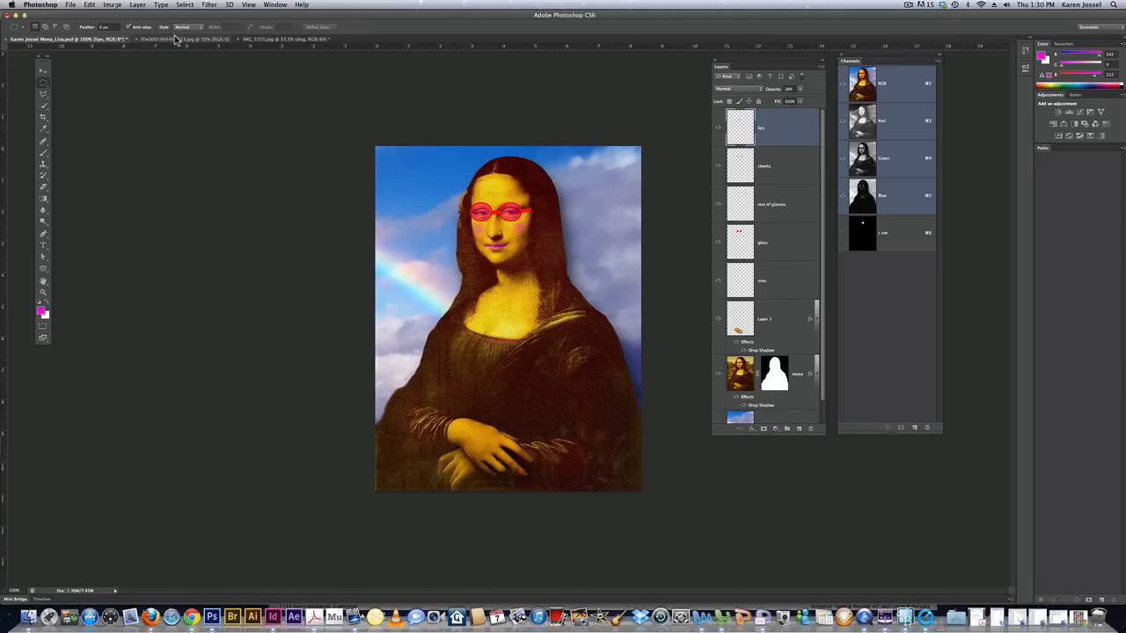
# In IMG_5355.jpg, load the cut-out dog's outline as a selection, hide that layer, and mask the original dog layer with it.
pyautogui.click(246, 41)
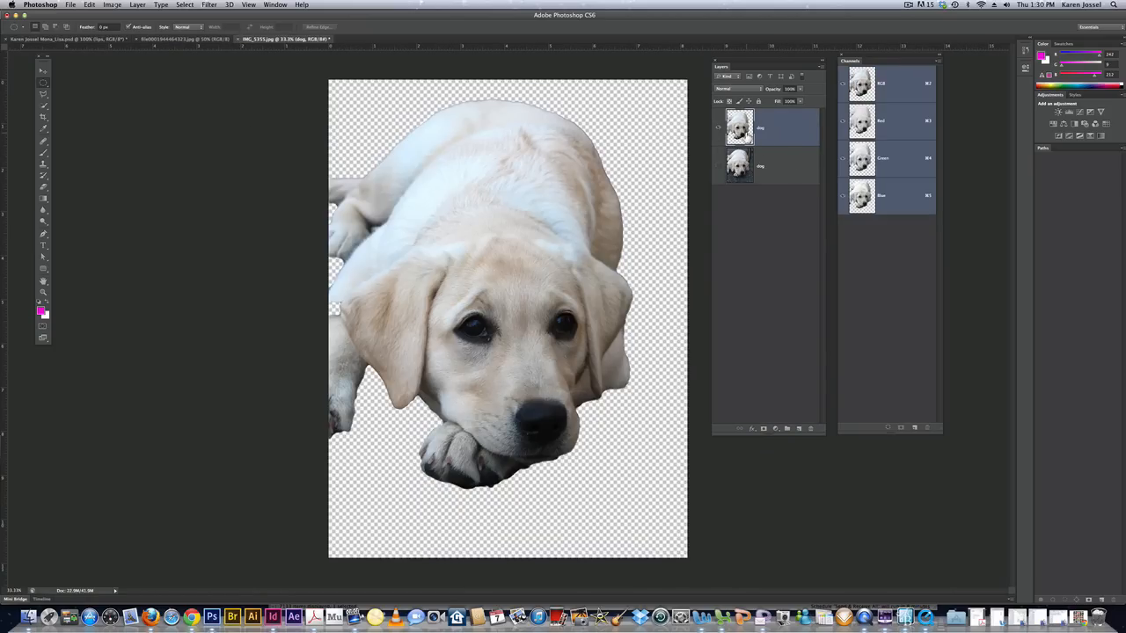
pyautogui.keyDown('super'); pyautogui.click(740, 127); pyautogui.keyUp('super')
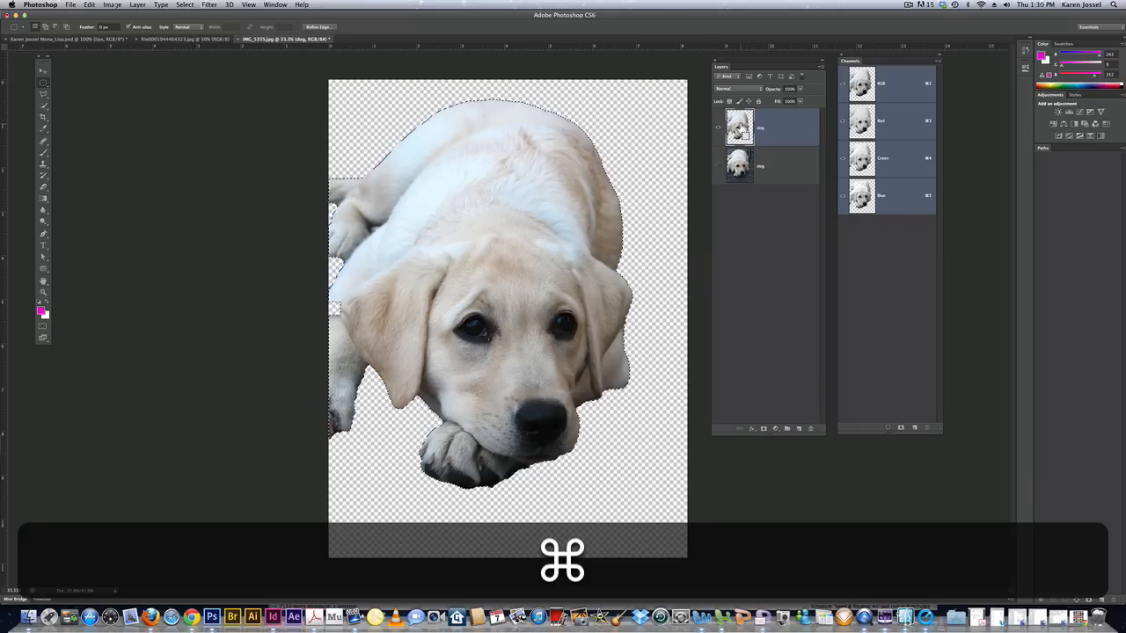
pyautogui.click(739, 167)
pyautogui.click(717, 129)
pyautogui.click(717, 167)
pyautogui.click(763, 429)
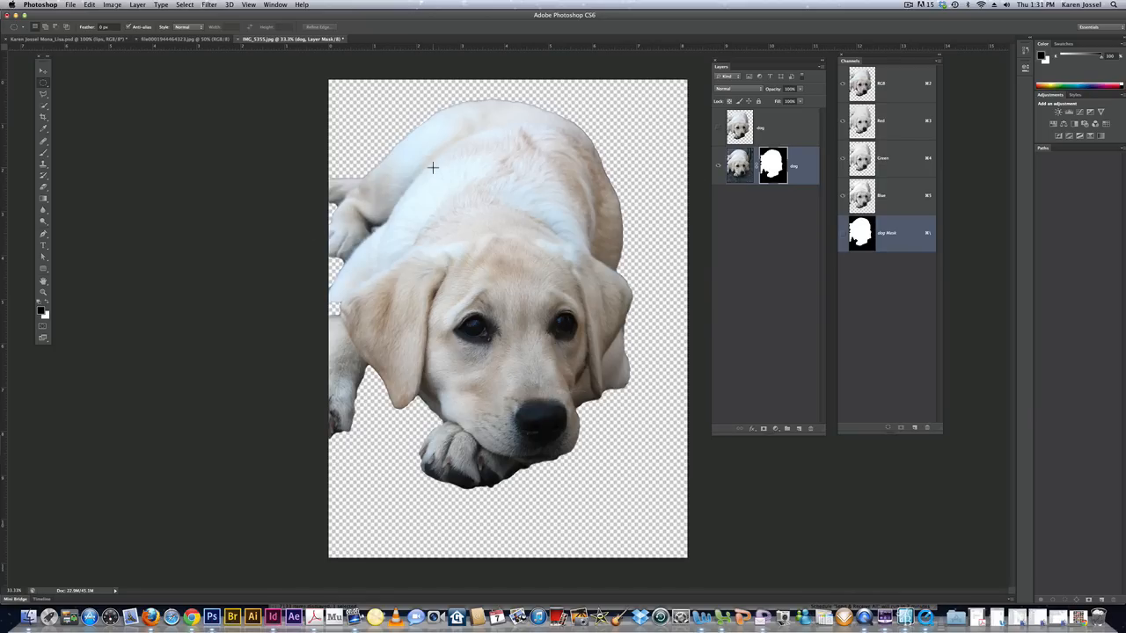
# Bring the masked dog layer into the Mona Lisa composite with the Move tool.
pyautogui.press('v')
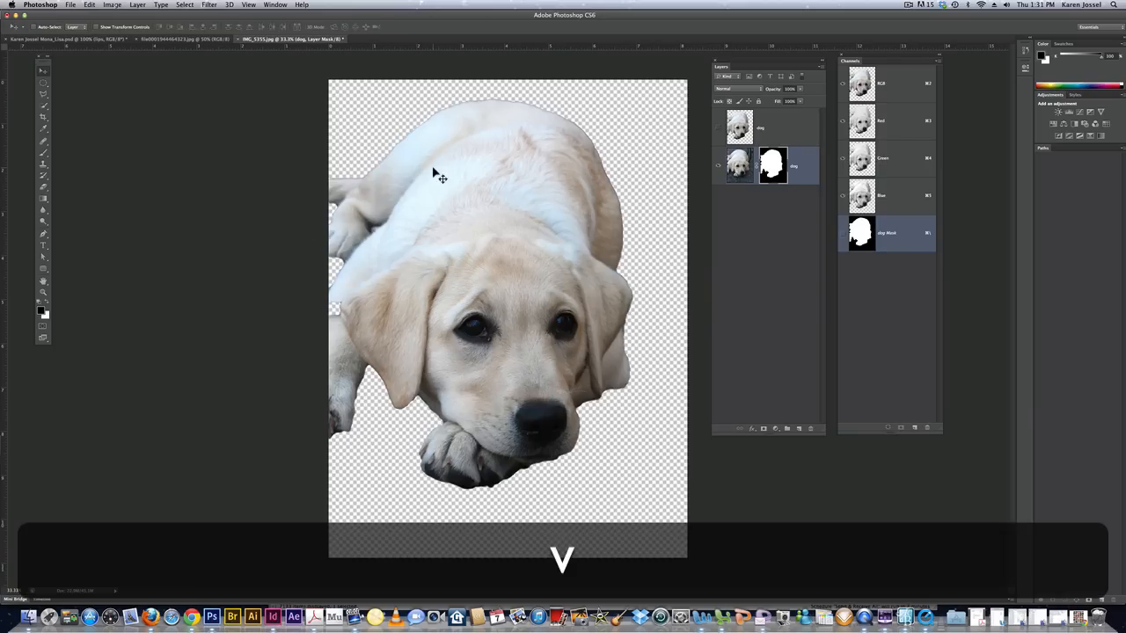
pyautogui.moveTo(435, 179); pyautogui.dragTo(103, 44)
pyautogui.moveTo(208, 143); pyautogui.dragTo(423, 262)
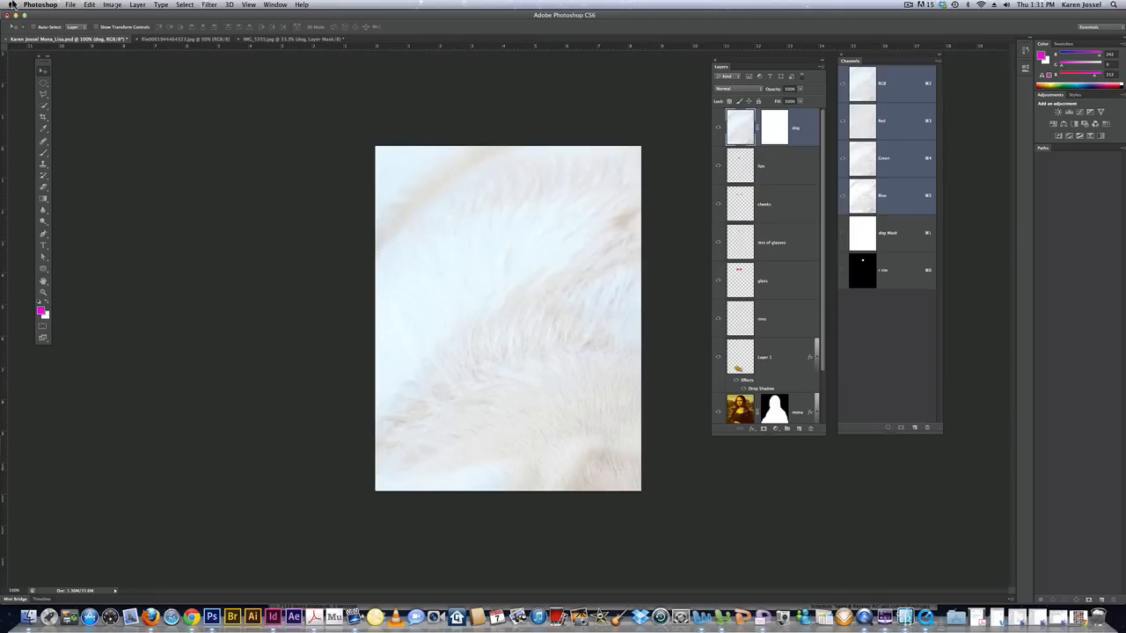
# Scale the dog layer proportionally to 20% with Free Transform and move it over the Mona Lisa figure.
pyautogui.press('super+t')
pyautogui.click(158, 27)
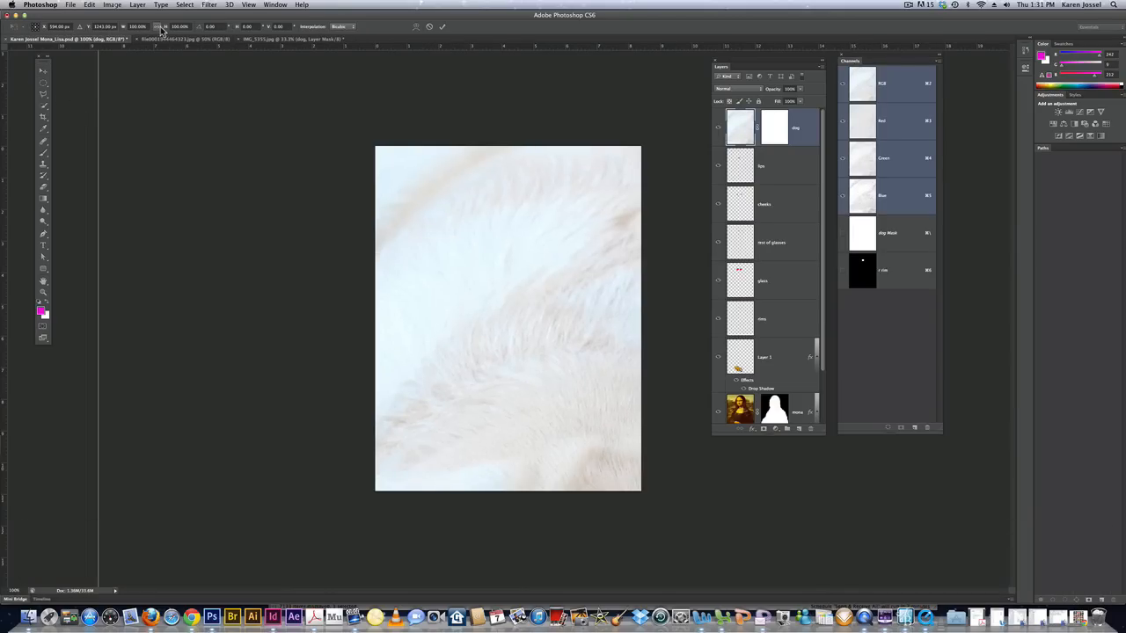
pyautogui.click(143, 27)
pyautogui.write('20')
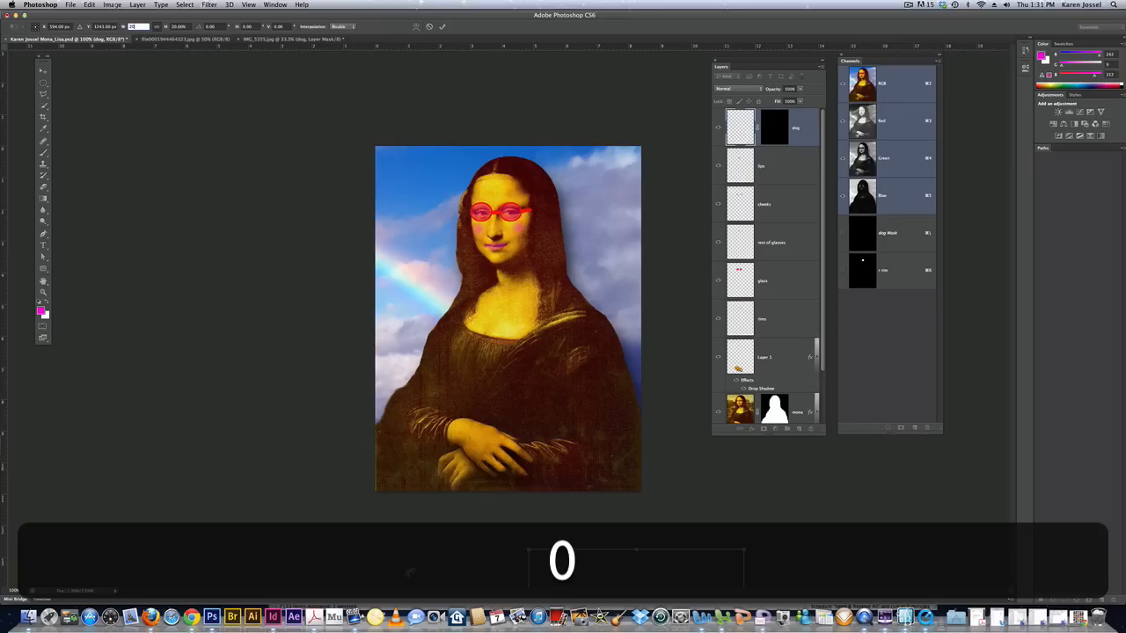
pyautogui.moveTo(599, 569); pyautogui.dragTo(471, 291)
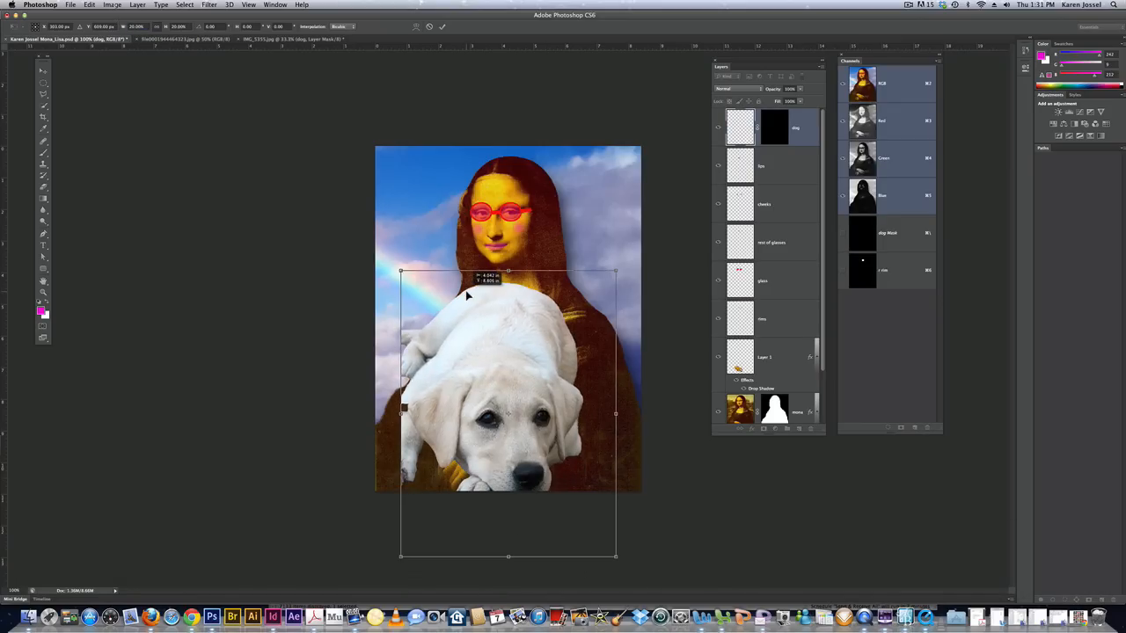
# Shrink the dog further, tilt it slightly, place it over her folded hands, and apply the transform.
pyautogui.moveTo(616, 273); pyautogui.dragTo(548, 363)
pyautogui.moveTo(486, 406); pyautogui.dragTo(485, 425)
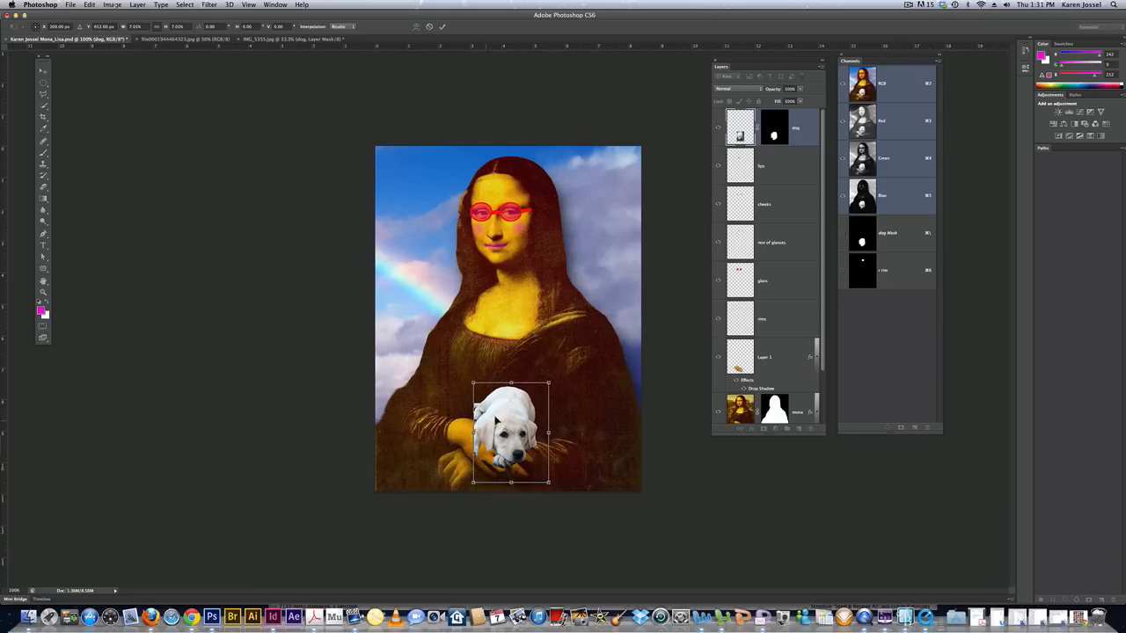
pyautogui.moveTo(578, 422); pyautogui.dragTo(576, 402)
pyautogui.moveTo(505, 429); pyautogui.dragTo(506, 430)
pyautogui.moveTo(534, 374); pyautogui.dragTo(537, 369)
pyautogui.press('Return')
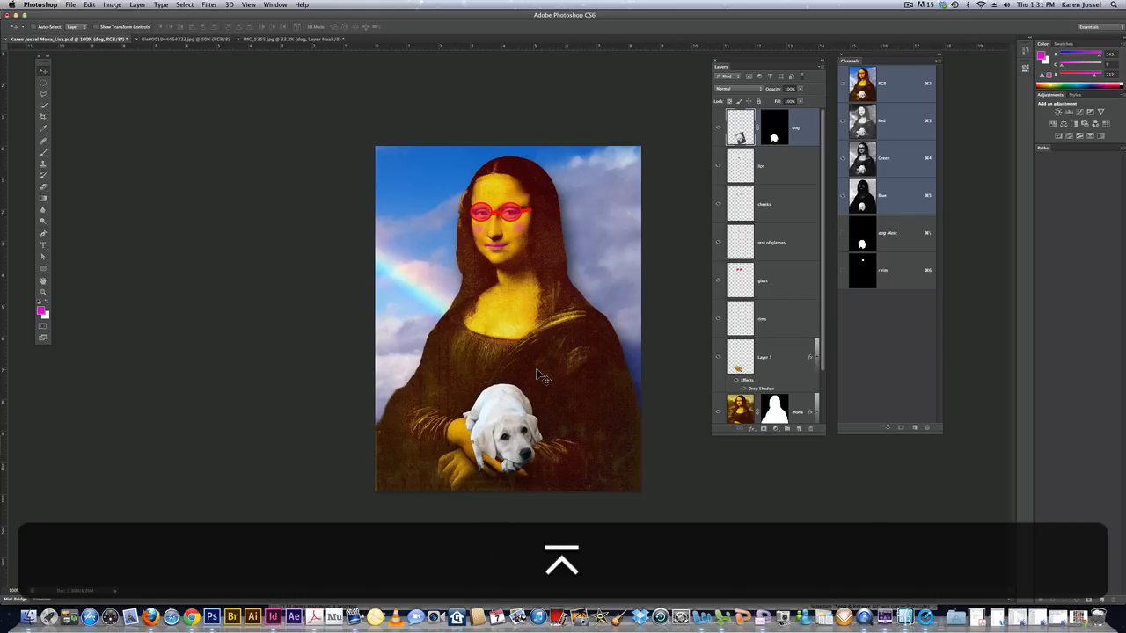
# Place the hand copy layer above the dog layer and rename it "xtra hand".
pyautogui.moveTo(780, 358); pyautogui.dragTo(777, 117)
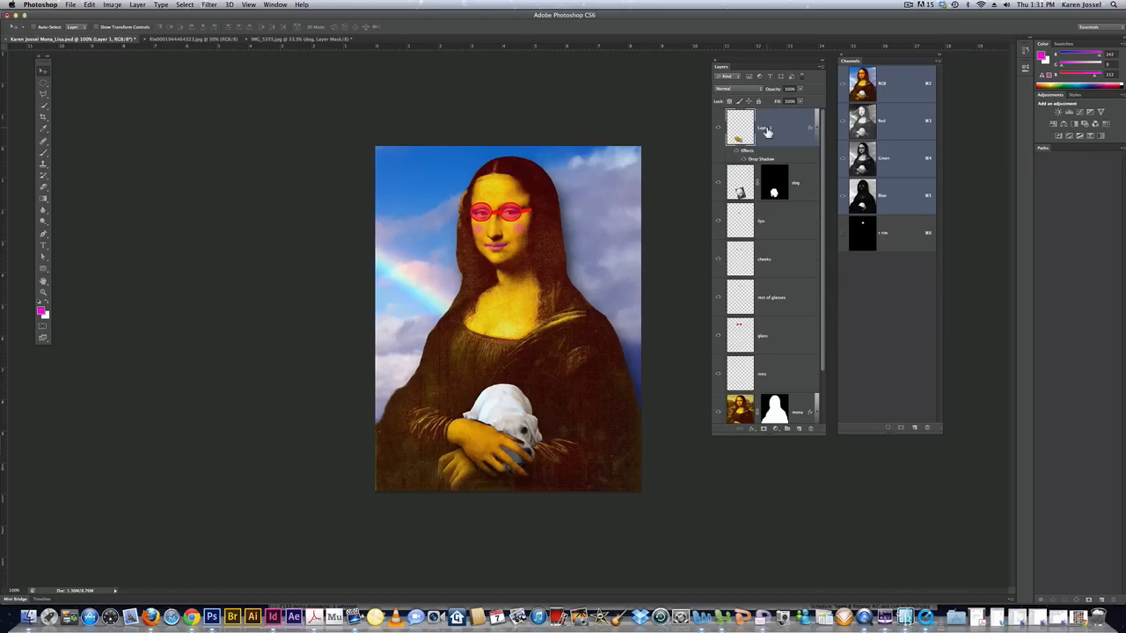
pyautogui.write('extra han')
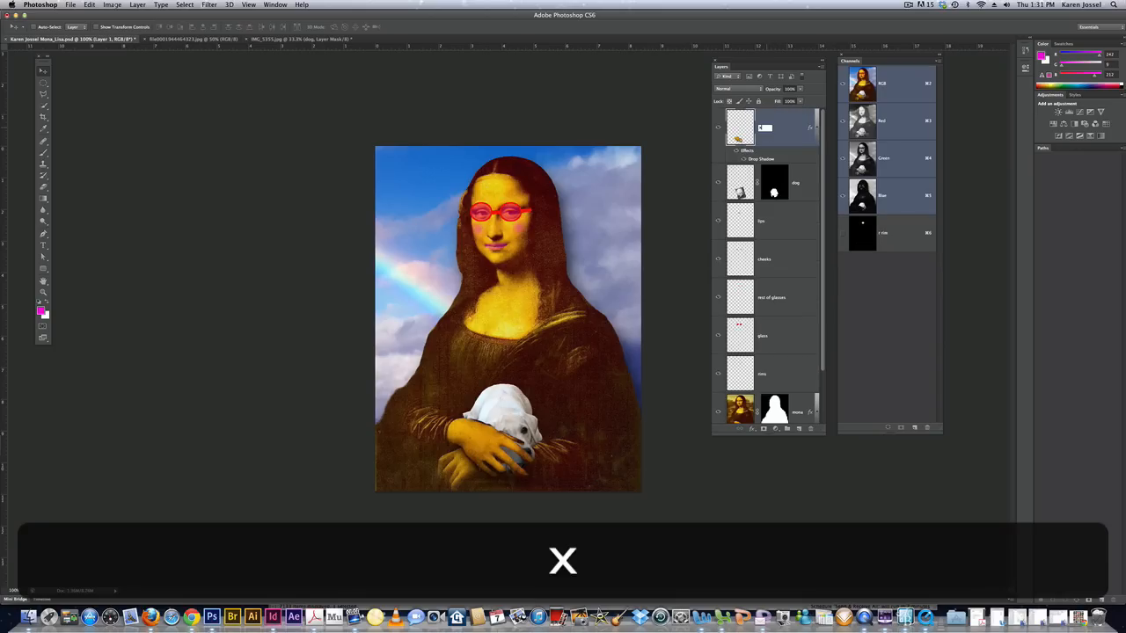
pyautogui.write('d')
pyautogui.press('Return')
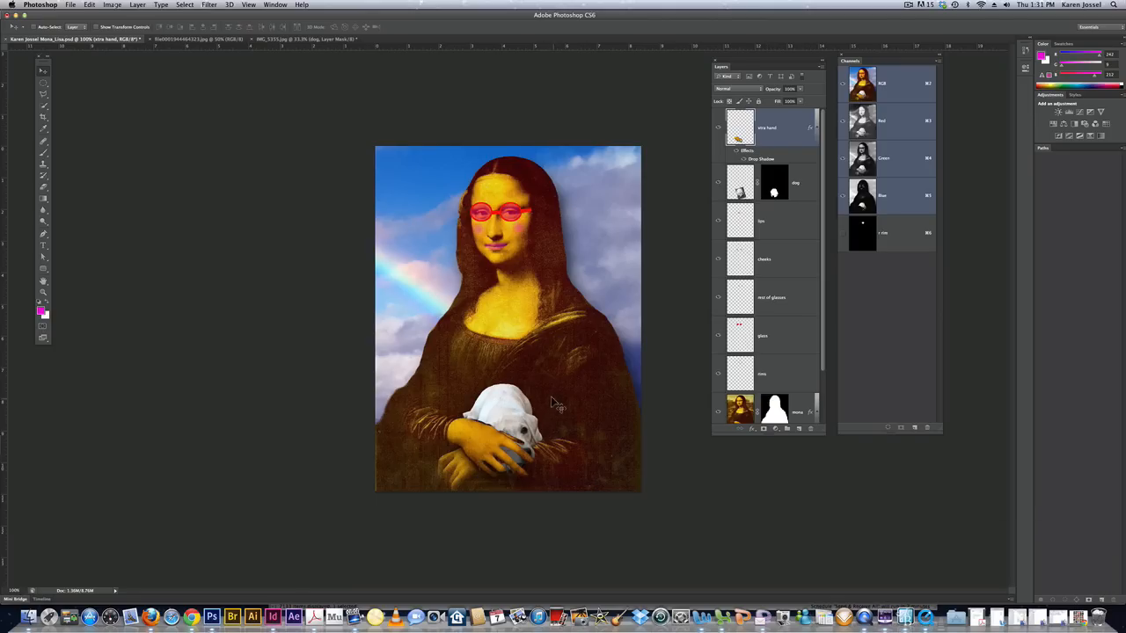
# Rotate the dog counterclockwise by about 27.8 degrees and reposition it so it sits in her arms behind the xtra hand.
pyautogui.click(740, 191)
pyautogui.moveTo(483, 423); pyautogui.dragTo(482, 405)
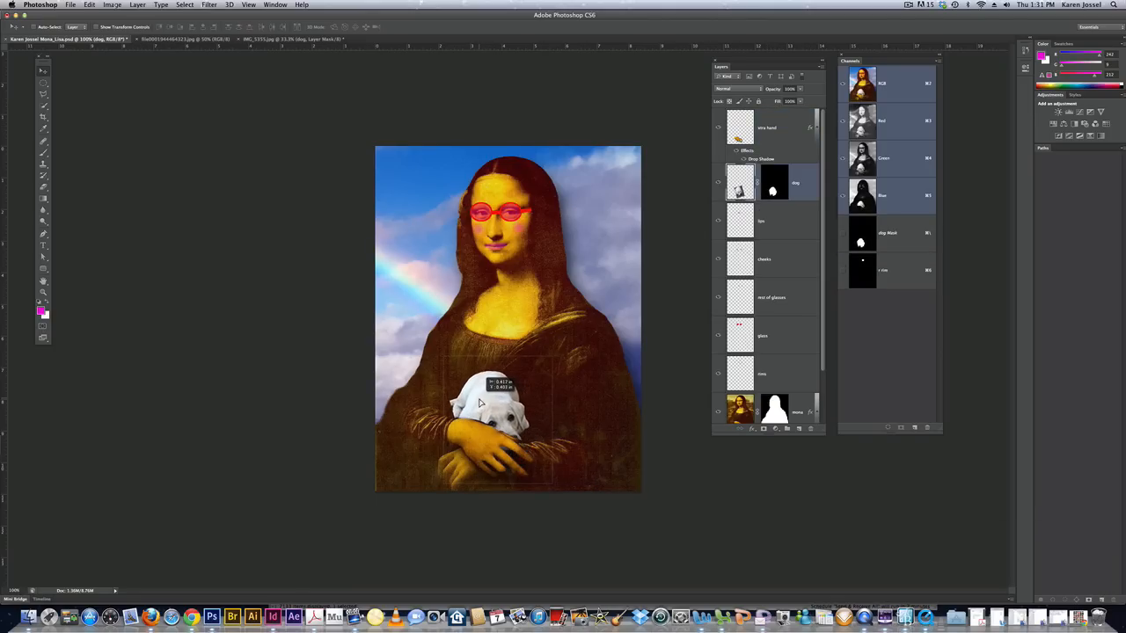
pyautogui.press('super+t')
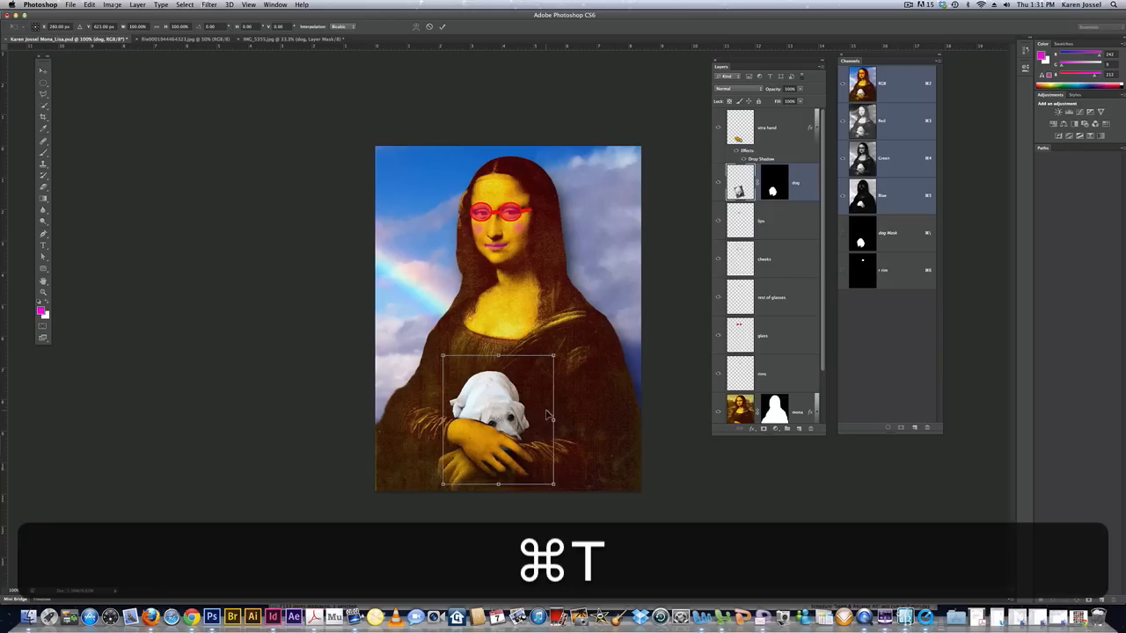
pyautogui.moveTo(585, 421); pyautogui.dragTo(577, 380)
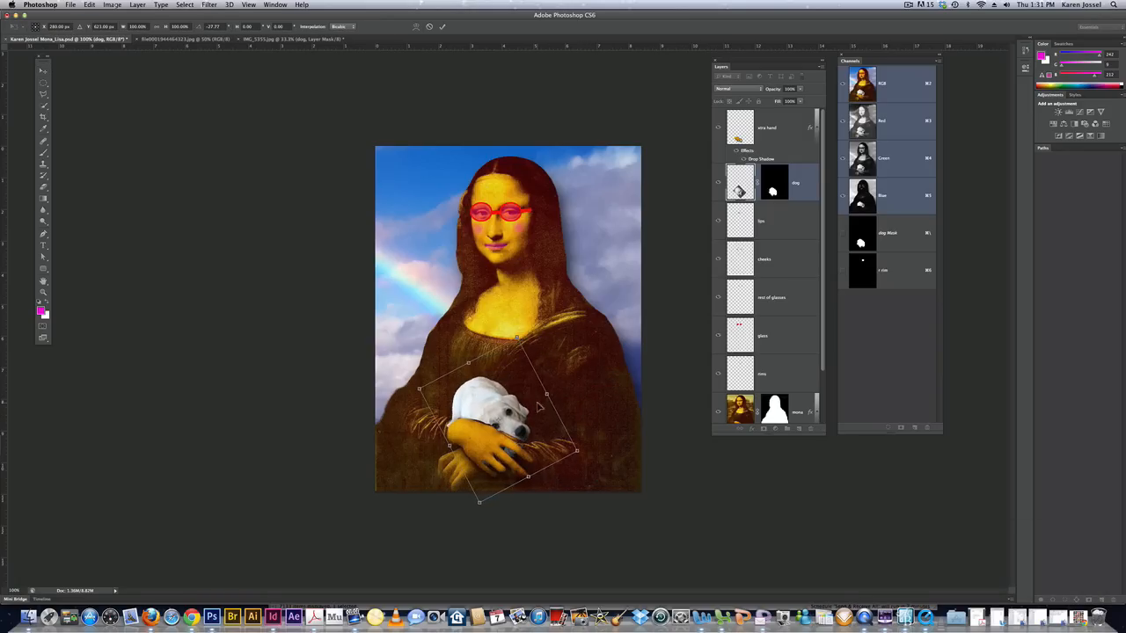
pyautogui.moveTo(492, 414); pyautogui.dragTo(495, 414)
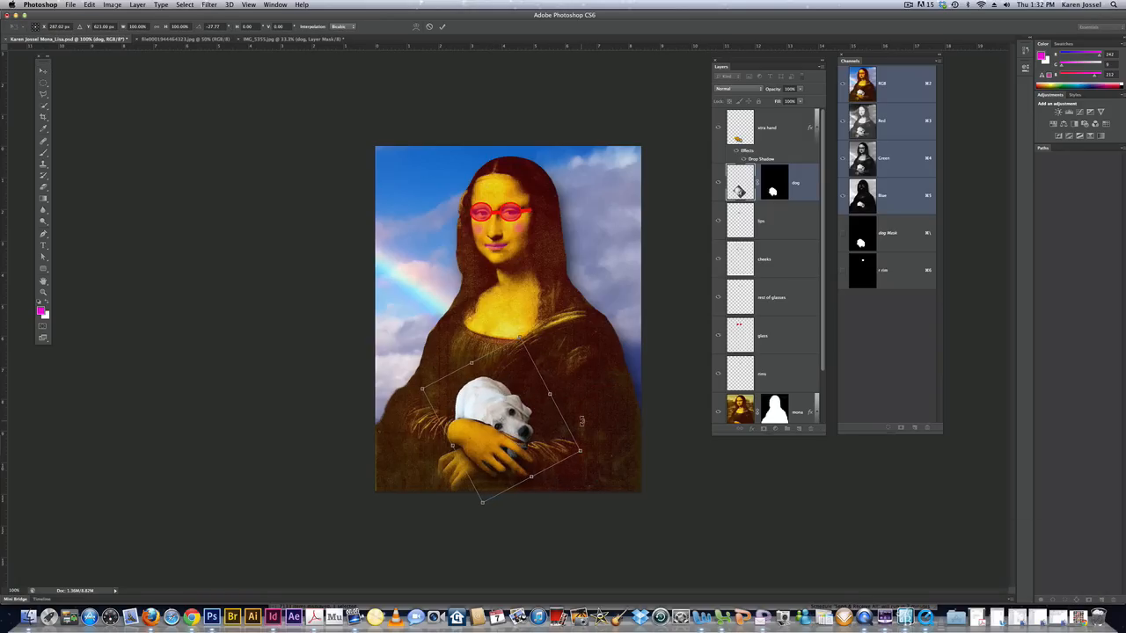
pyautogui.press('Return')
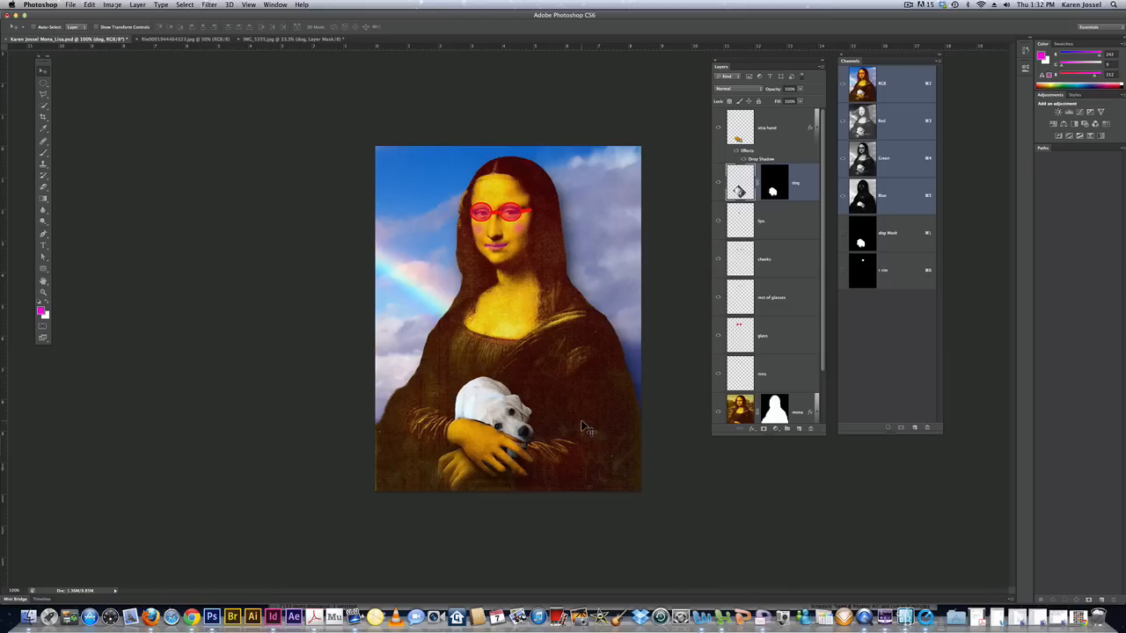
pyautogui.moveTo(505, 424)
pyautogui.mouseDown()
pyautogui.moveTo(509, 412)
pyautogui.moveTo(508, 424)
pyautogui.mouseUp()
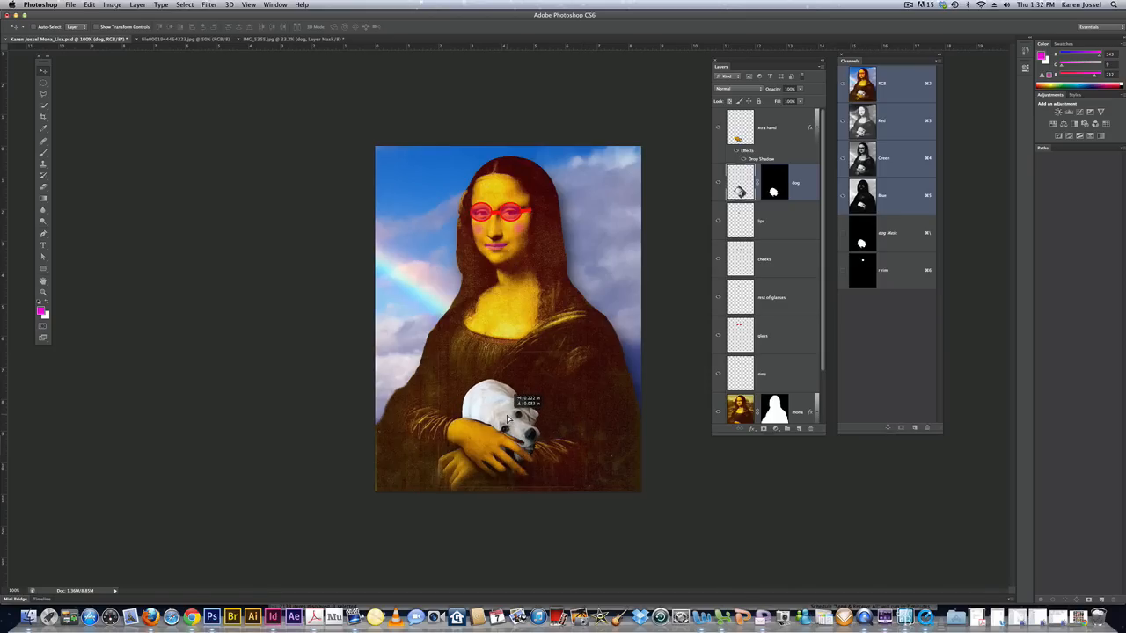
# Compare the xtra hand layer with its drop shadow off and on.
pyautogui.click(772, 130)
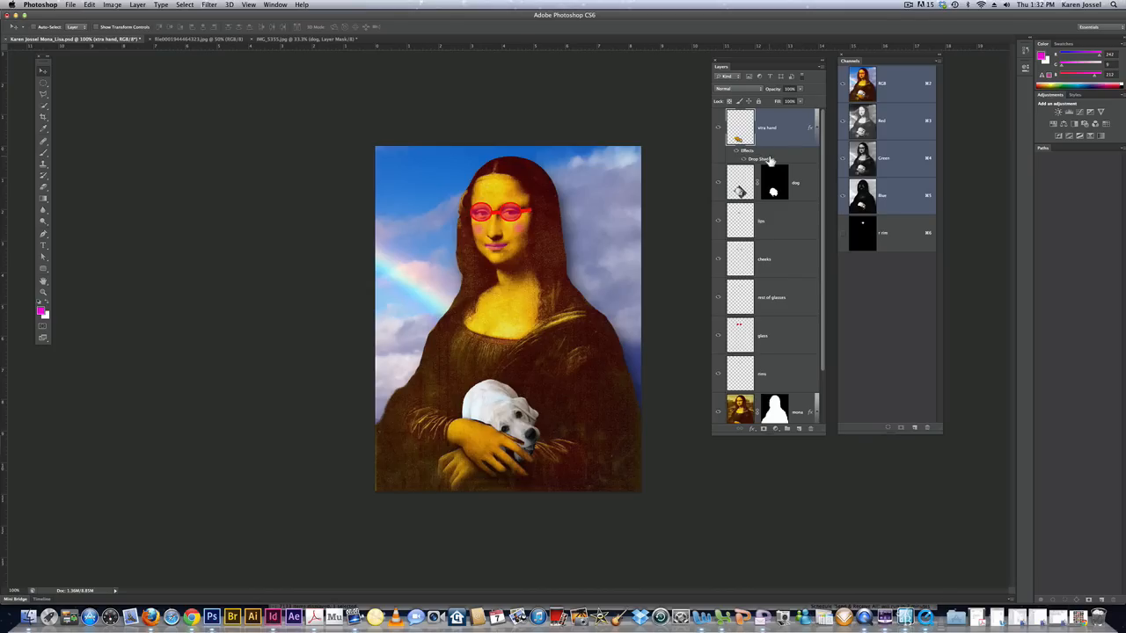
pyautogui.click(746, 158)
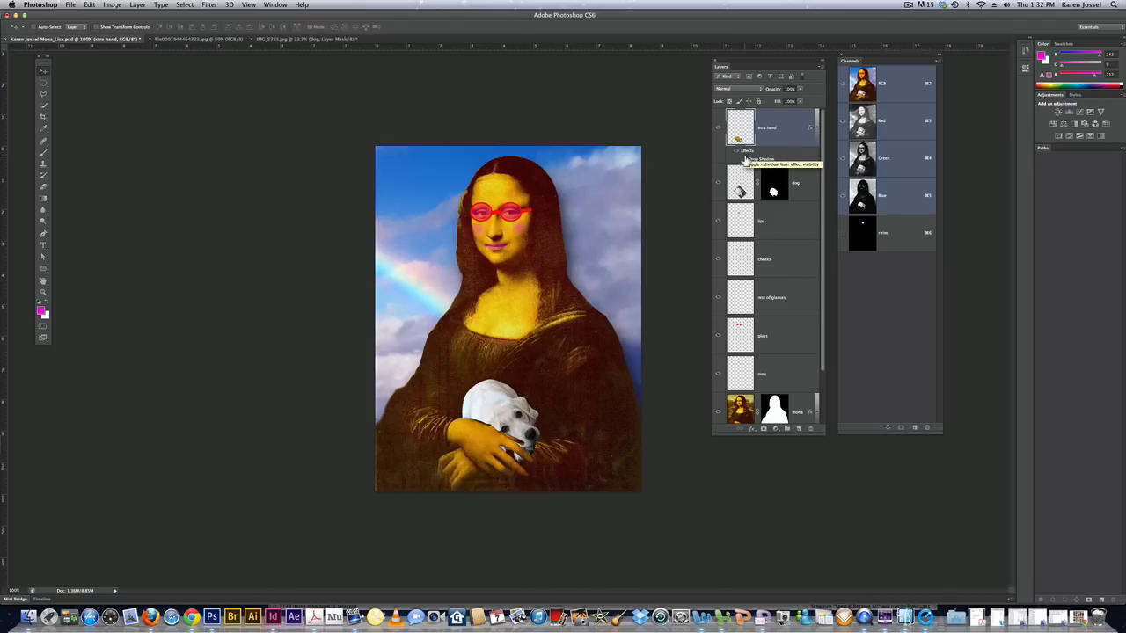
pyautogui.click(746, 158)
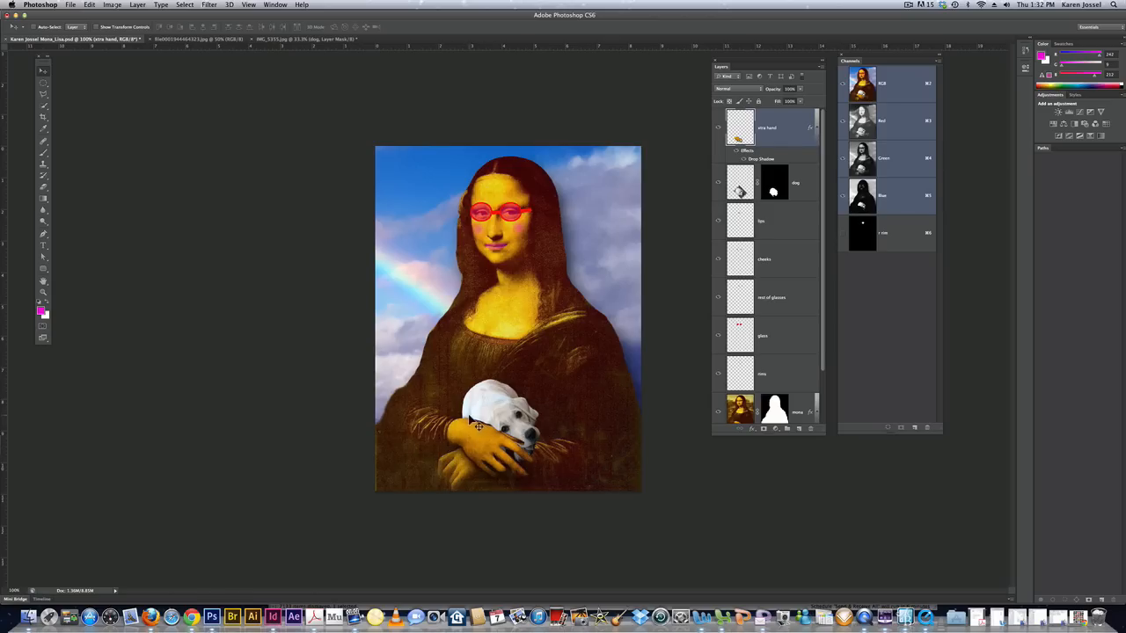
# Add a layer mask to the xtra hand layer, paint black along the hand's upper edge, and inspect the mask by itself.
pyautogui.click(763, 429)
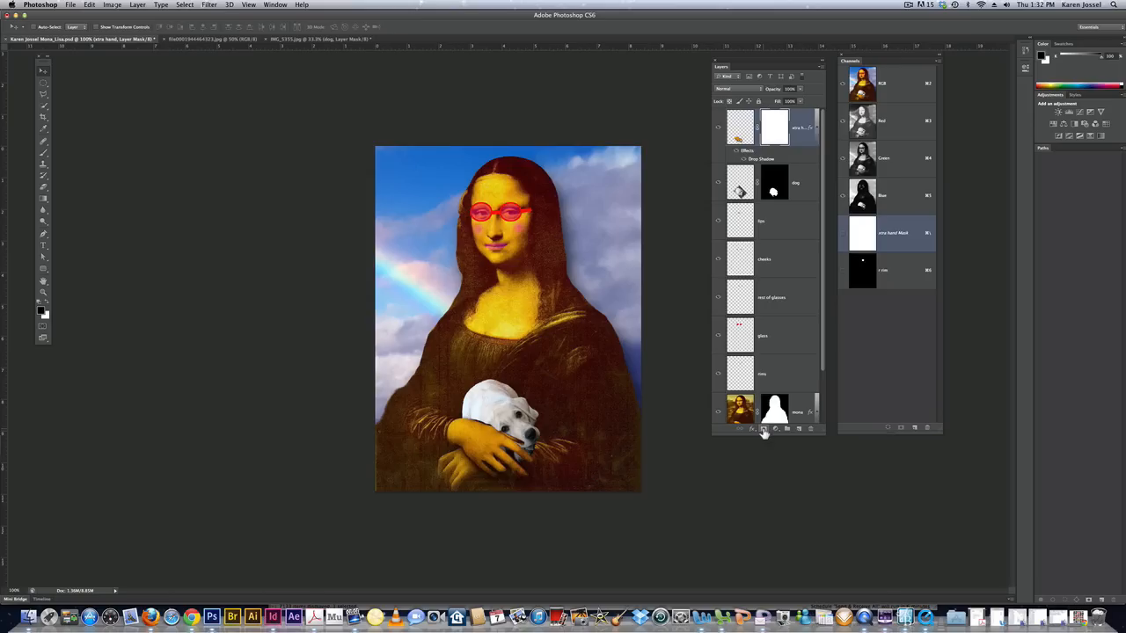
pyautogui.click(46, 154)
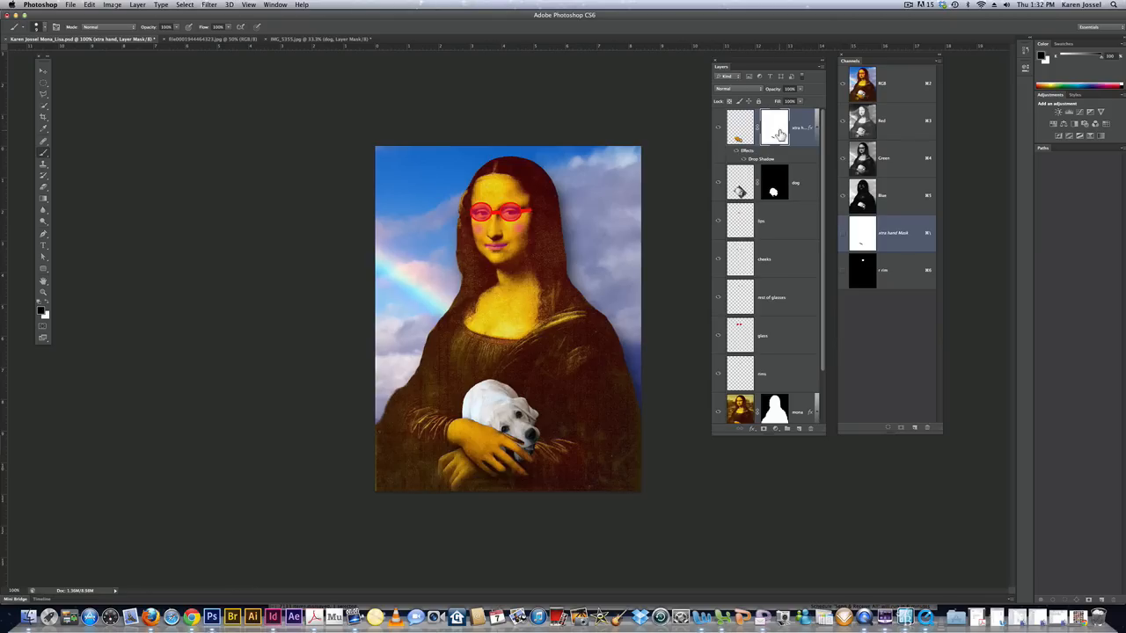
pyautogui.keyDown('alt'); pyautogui.click(778, 132); pyautogui.keyUp('alt')
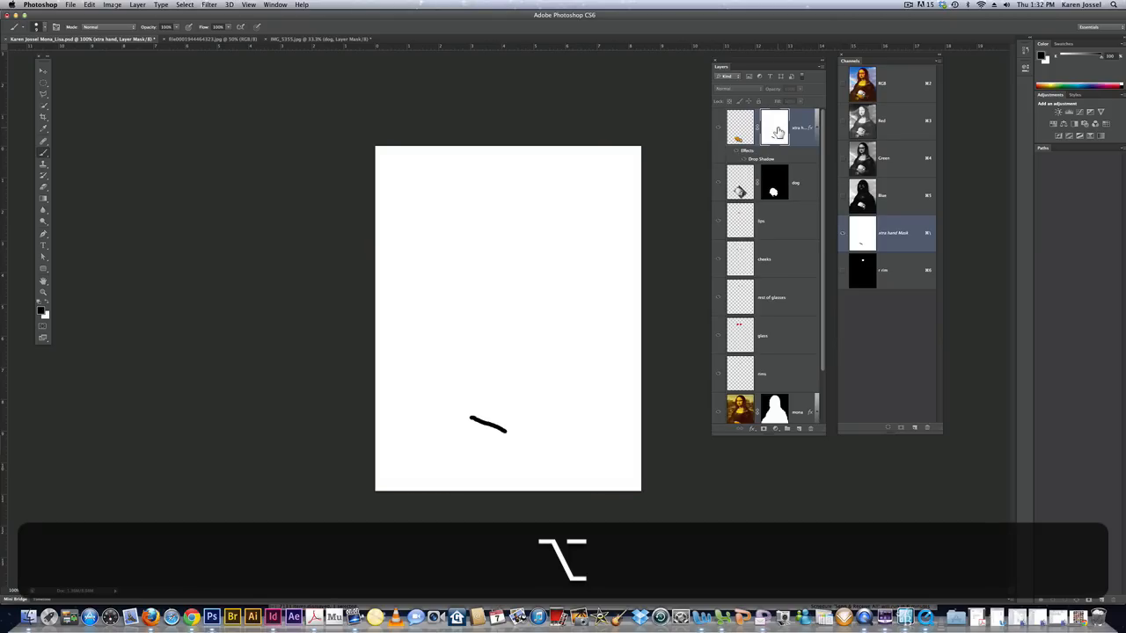
pyautogui.click(740, 132)
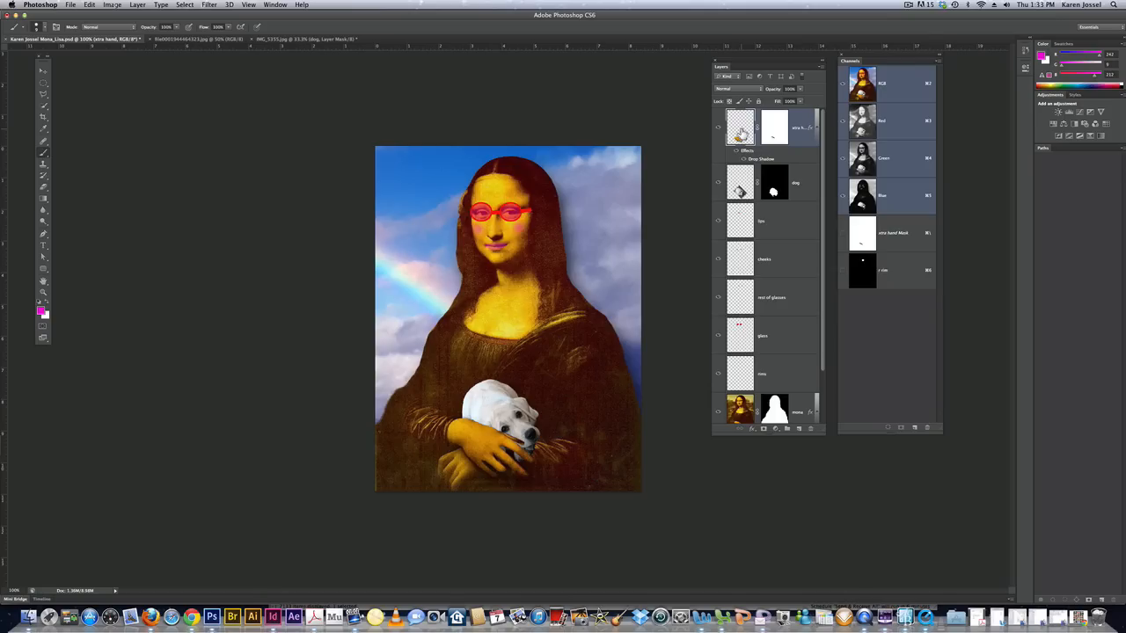
# Browse the tutorial folder for another image to open, previewing its JPEG and PSD files.
pyautogui.click(69, 5)
pyautogui.click(76, 22)
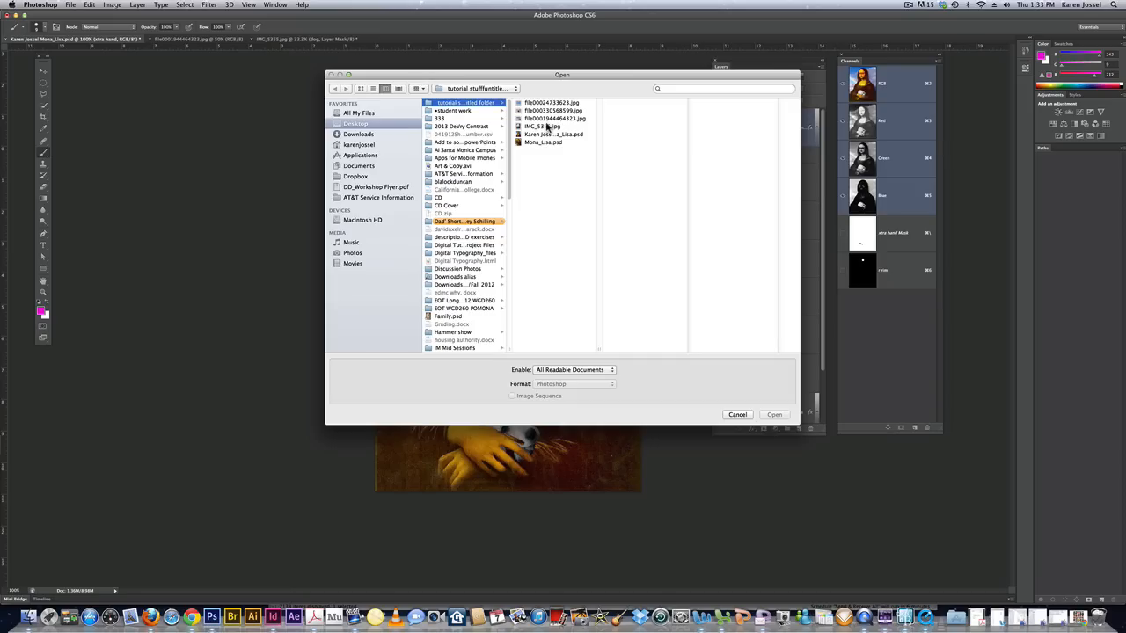
pyautogui.click(545, 111)
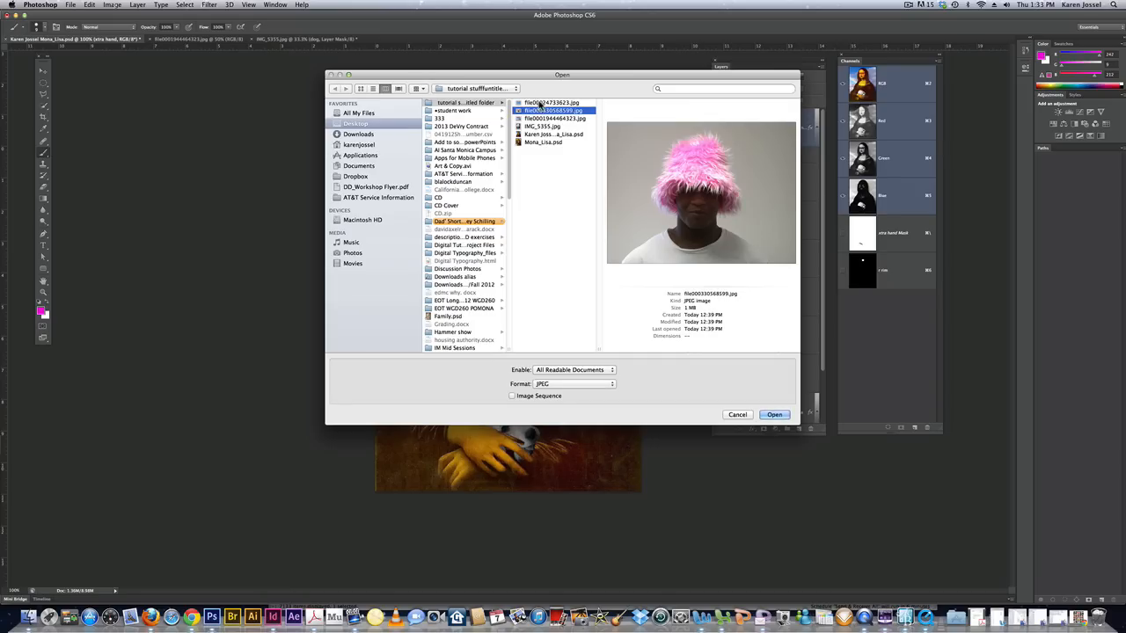
pyautogui.click(540, 104)
pyautogui.press('Down')
pyautogui.press('Down')
pyautogui.press('Down')
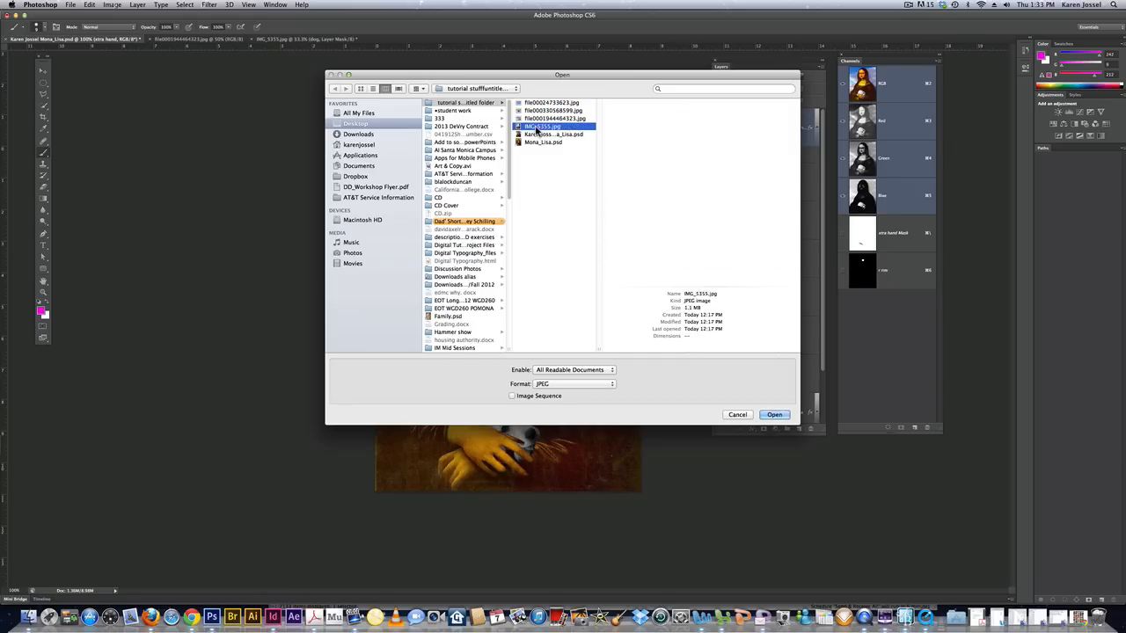
pyautogui.click(538, 135)
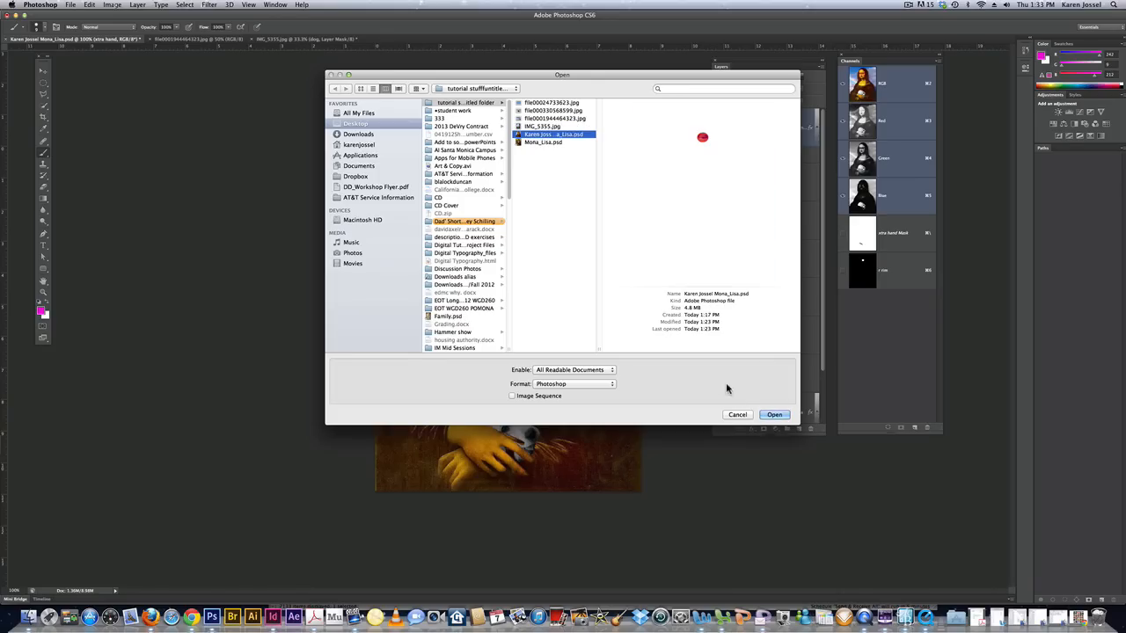
pyautogui.click(737, 415)
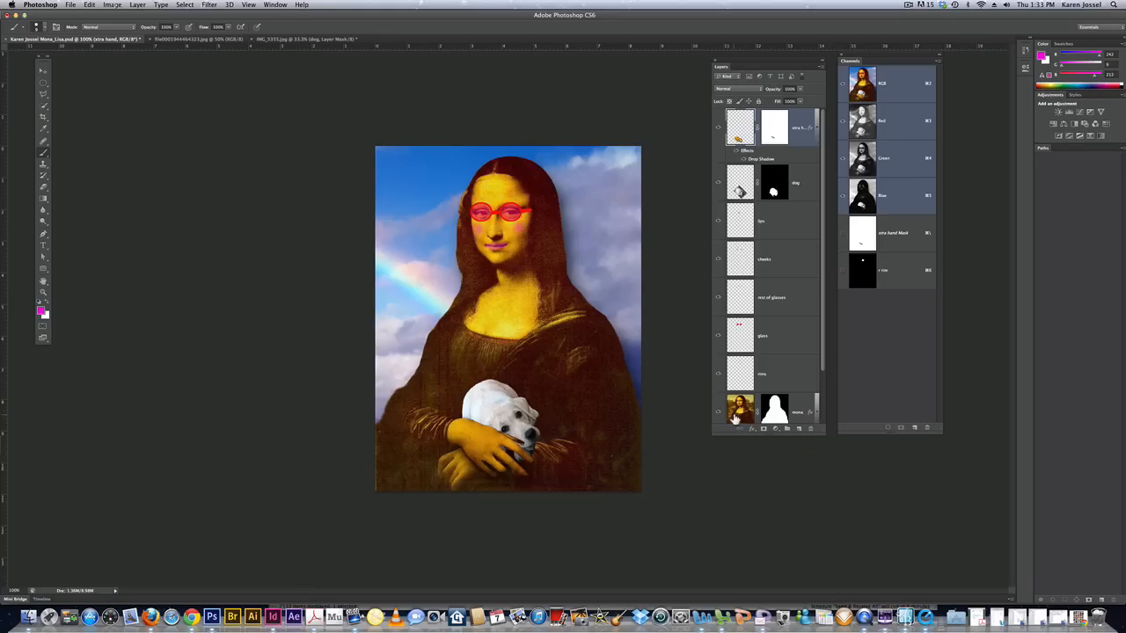
# Browse the desktop and the Downloads alias folder for an image to open, previewing anago_bakery3.jpg.
pyautogui.click(69, 5)
pyautogui.click(75, 26)
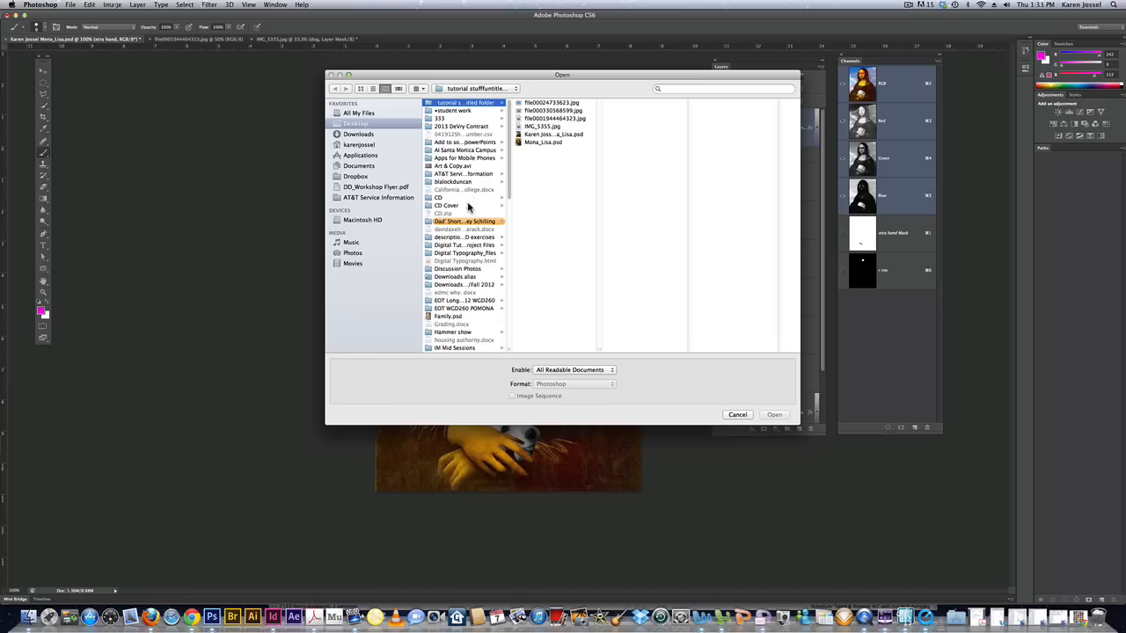
pyautogui.click(454, 278)
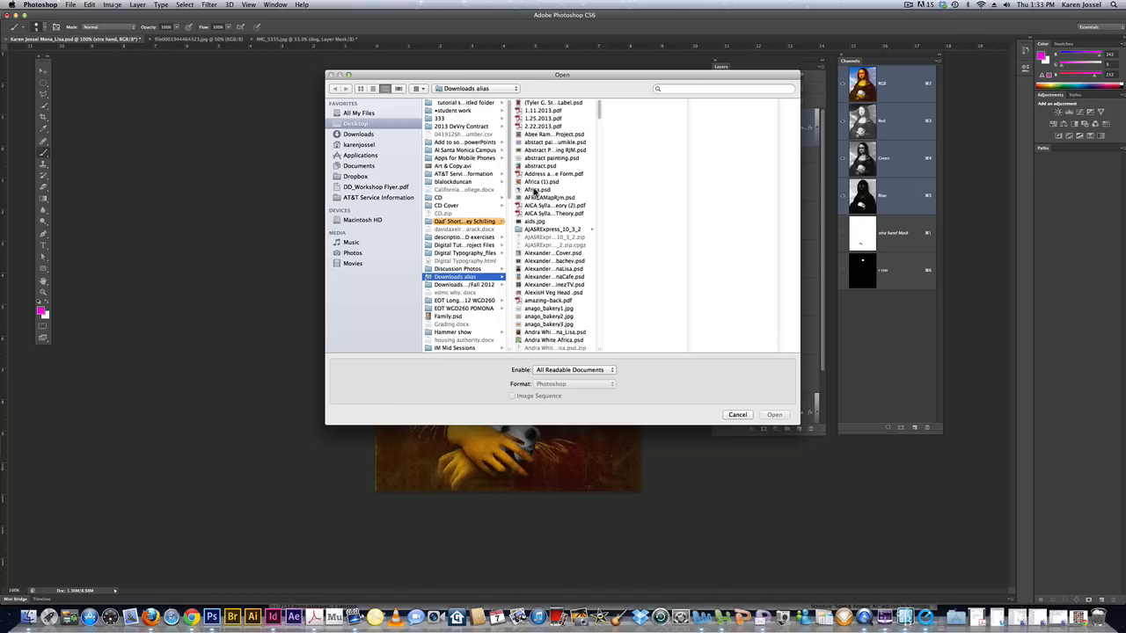
pyautogui.click(542, 324)
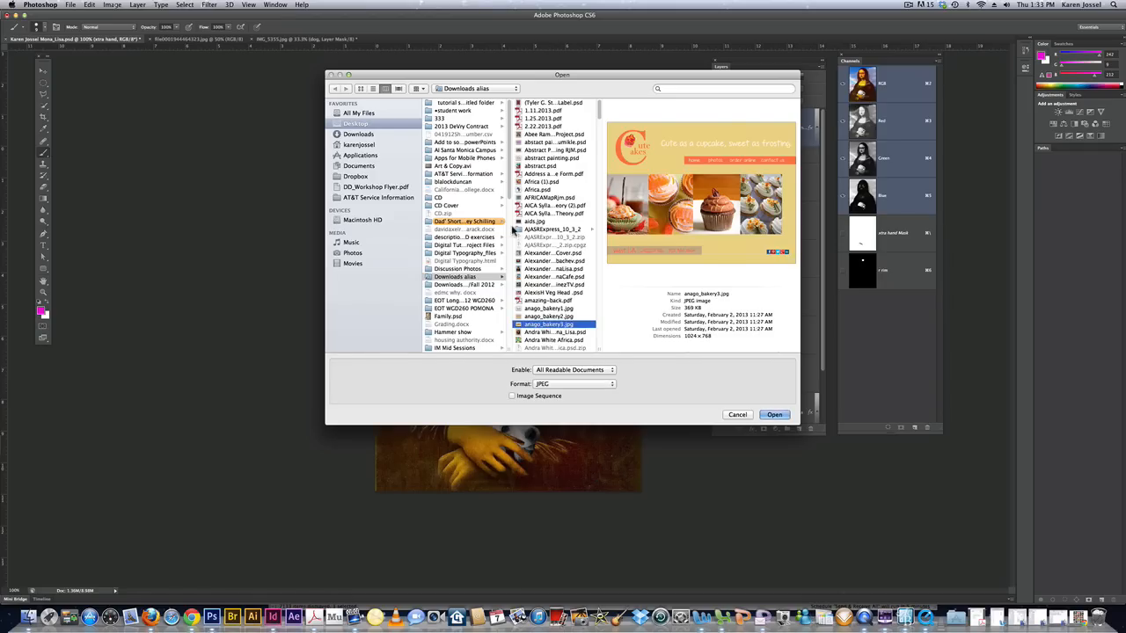
pyautogui.scroll(-2, 514, 220)
pyautogui.scroll(-10, 513, 208)
pyautogui.scroll(-6, 520, 297)
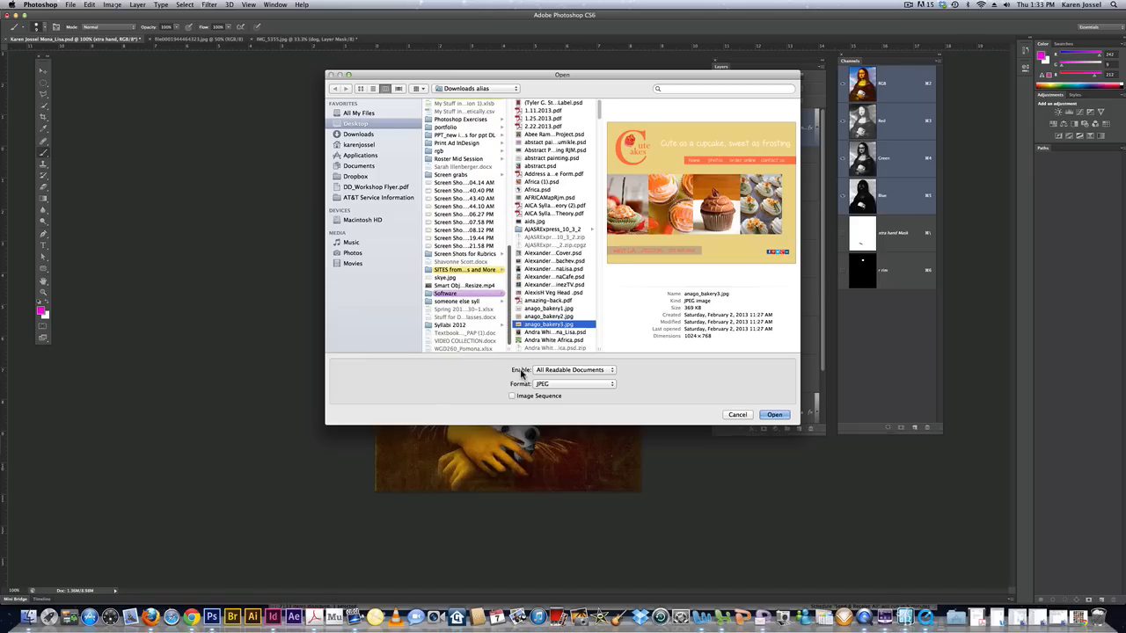
pyautogui.scroll(6, 517, 291)
pyautogui.scroll(10, 517, 288)
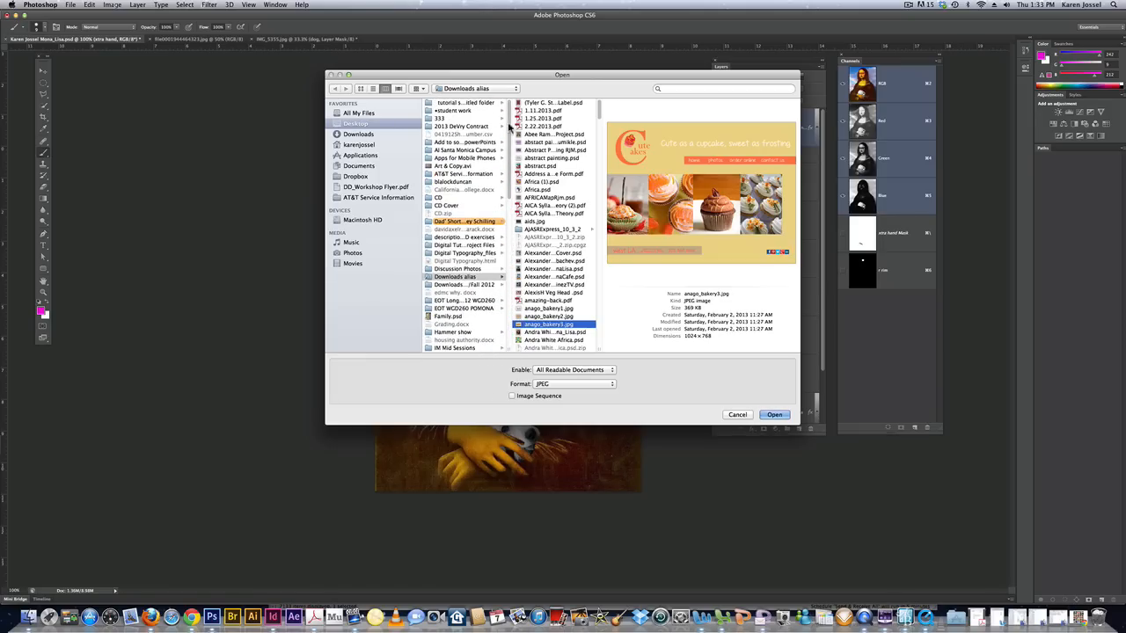
# Preview each JPEG and PSD file in the tutorial folder and cancel without opening any of them.
pyautogui.click(490, 103)
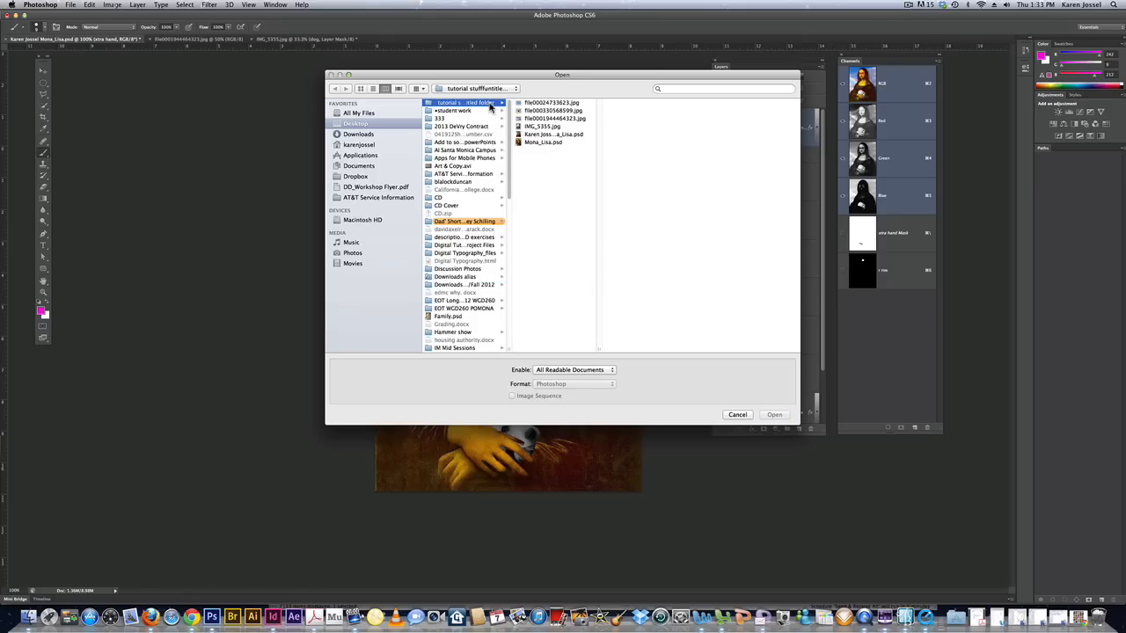
pyautogui.click(535, 127)
pyautogui.click(535, 135)
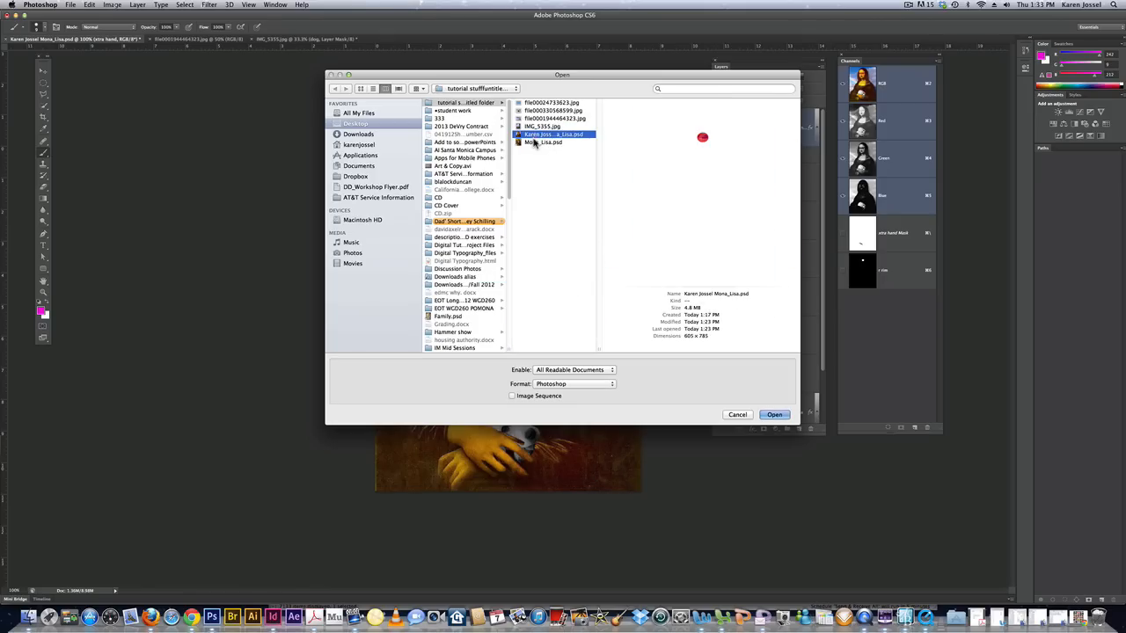
pyautogui.click(533, 143)
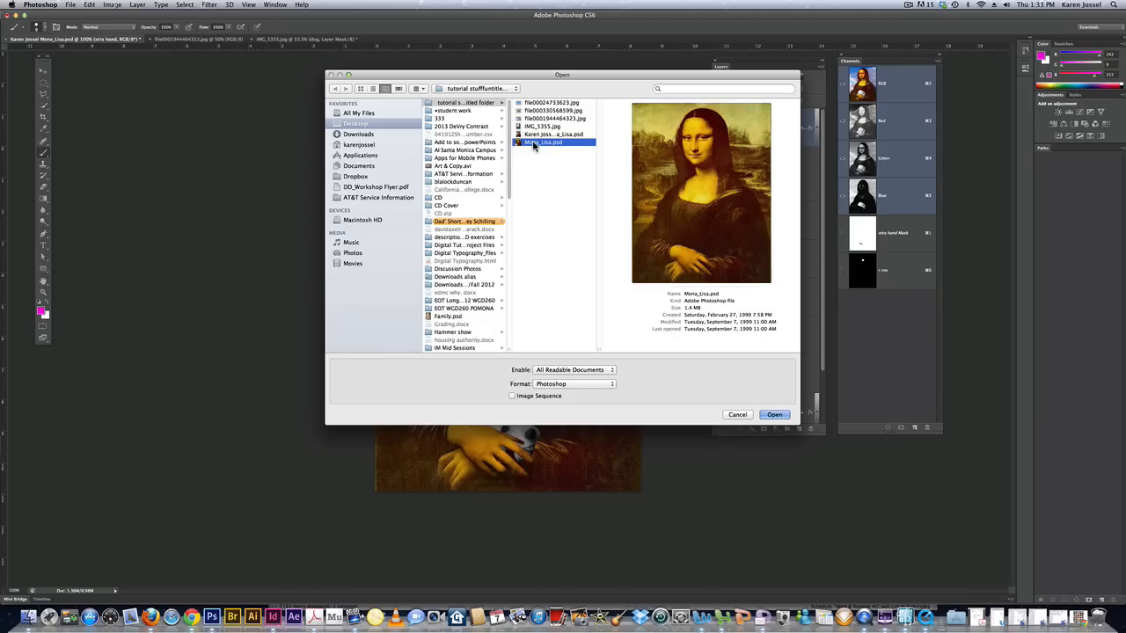
pyautogui.click(533, 135)
pyautogui.click(534, 126)
pyautogui.click(534, 119)
pyautogui.click(534, 110)
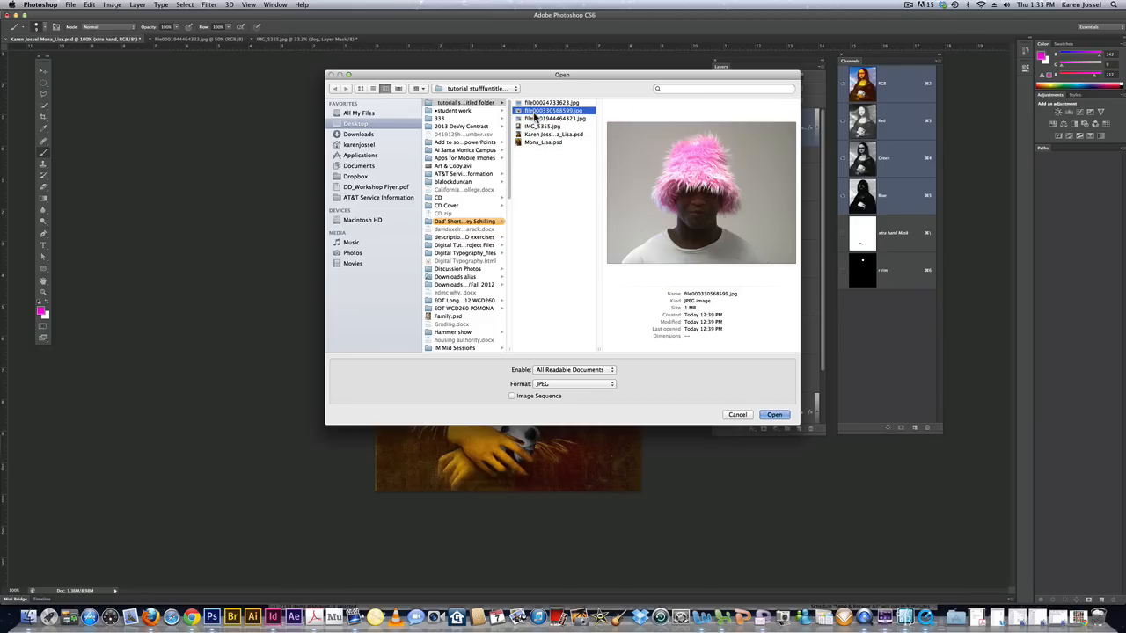
pyautogui.click(534, 103)
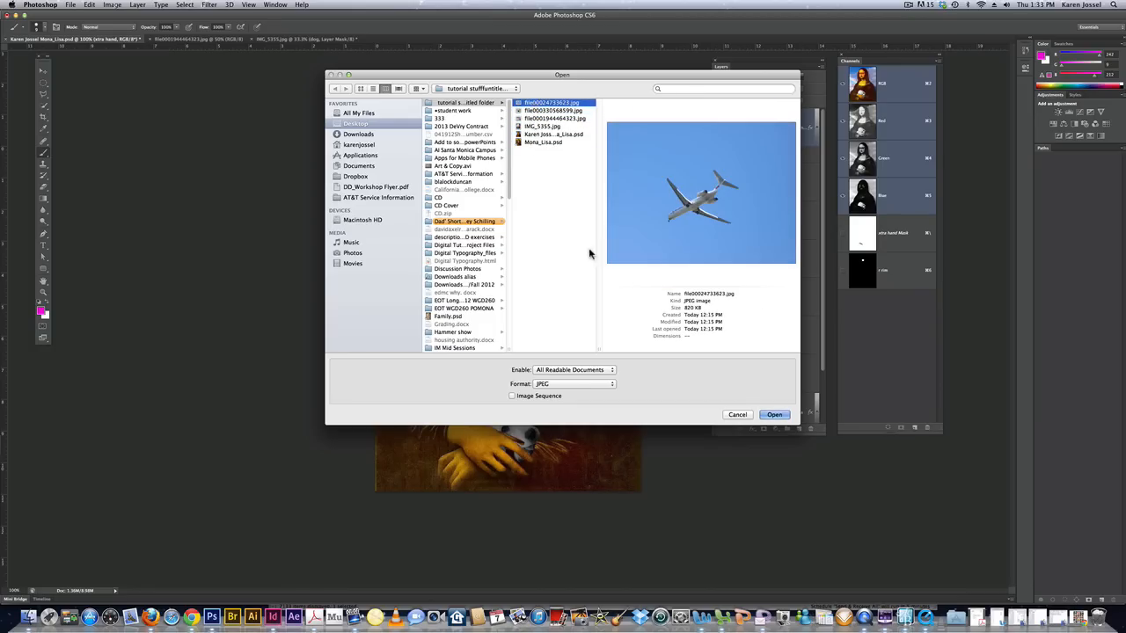
pyautogui.click(737, 415)
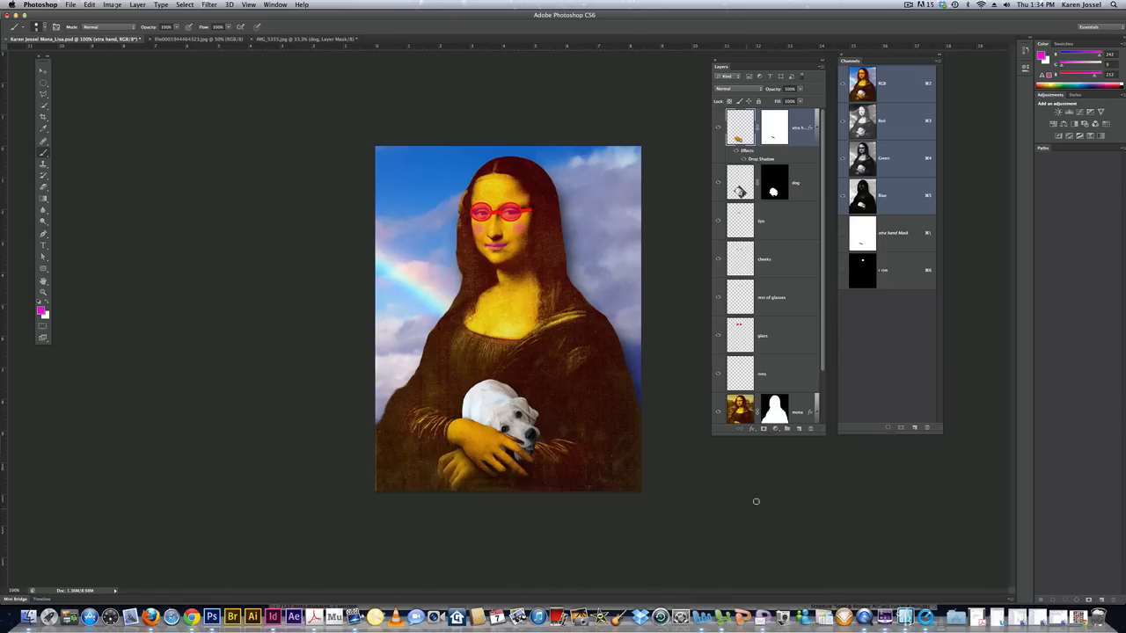
# Add a new layer above the xtra hand layer and make a small elliptical selection on her neck.
pyautogui.click(798, 428)
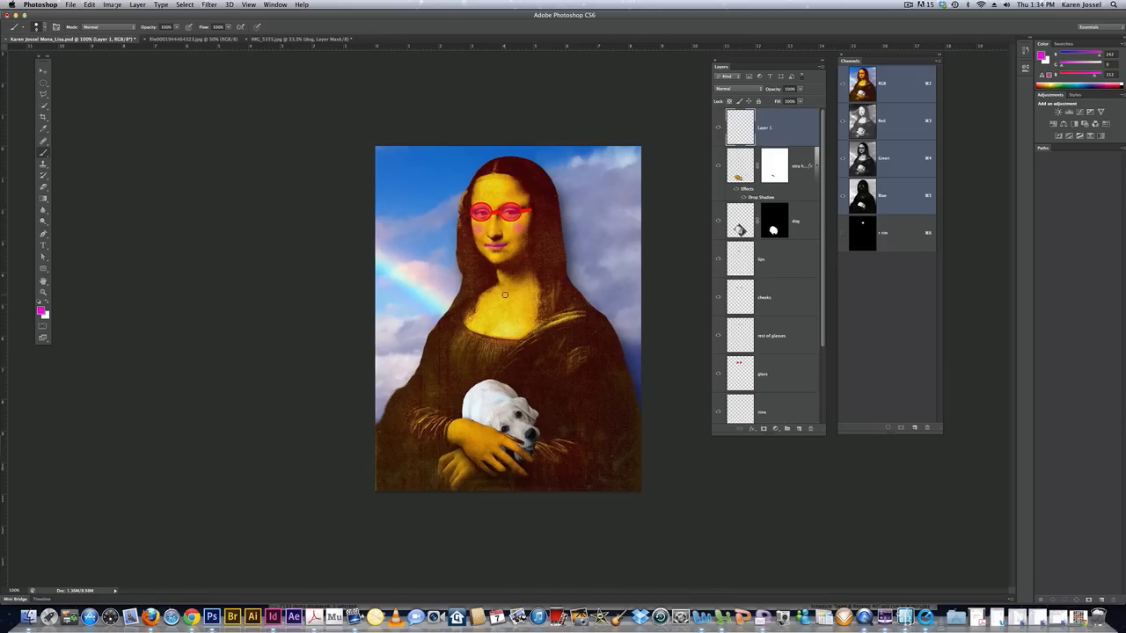
pyautogui.click(43, 83)
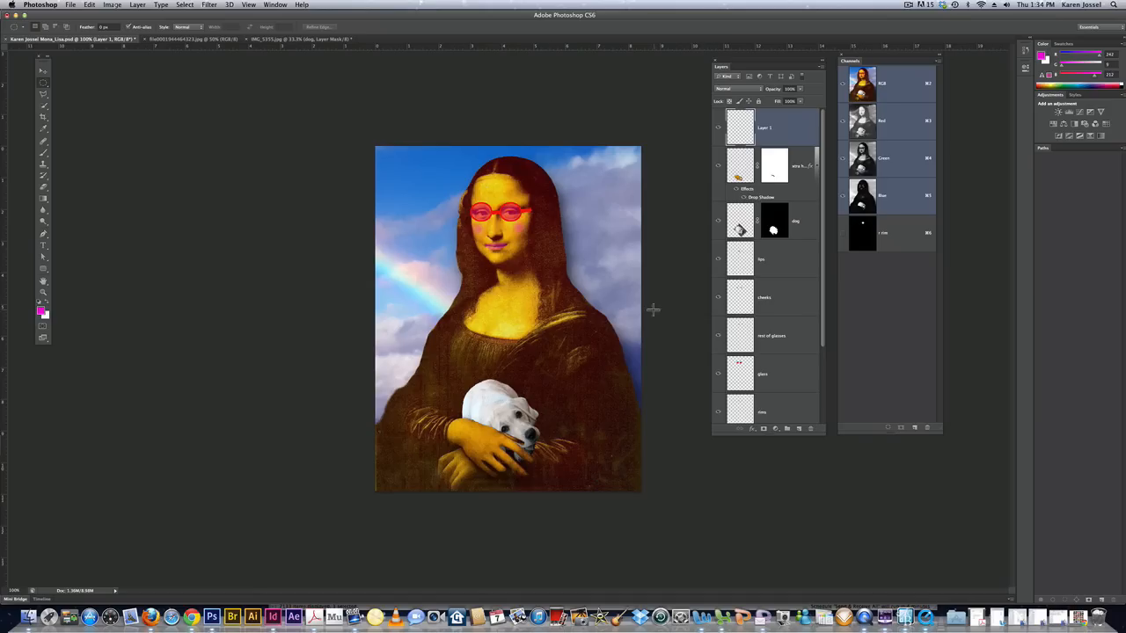
pyautogui.moveTo(499, 289); pyautogui.dragTo(494, 297)
# Fill the small neck selection using the Color option in Normal mode at 100% opacity, and deselect it.
pyautogui.click(69, 5)
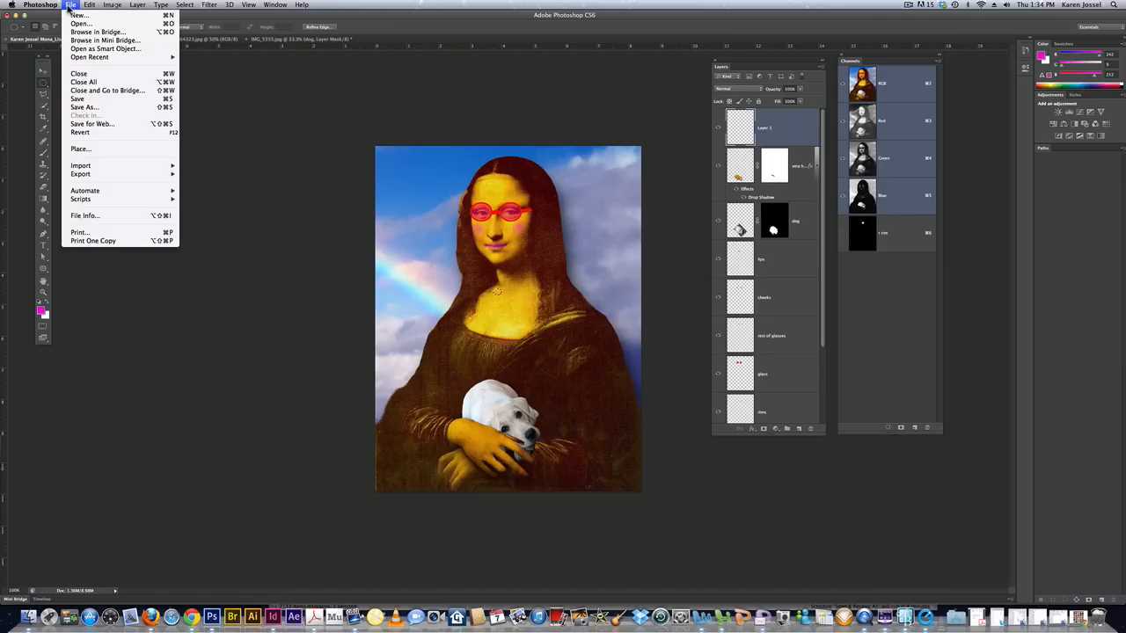
pyautogui.moveTo(90, 5)
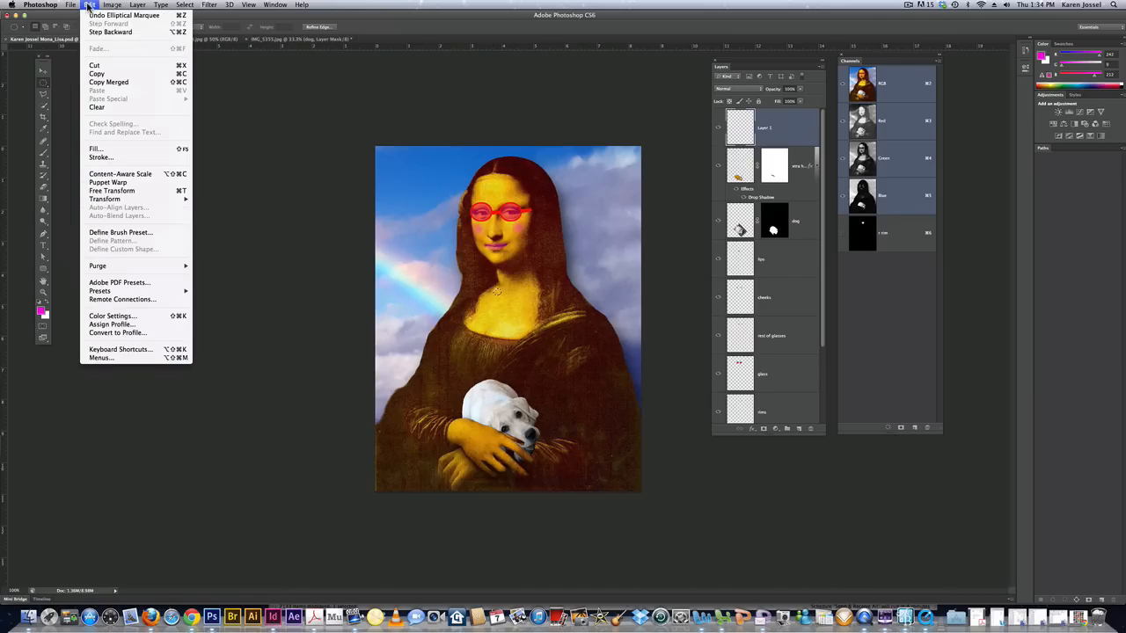
pyautogui.click(96, 149)
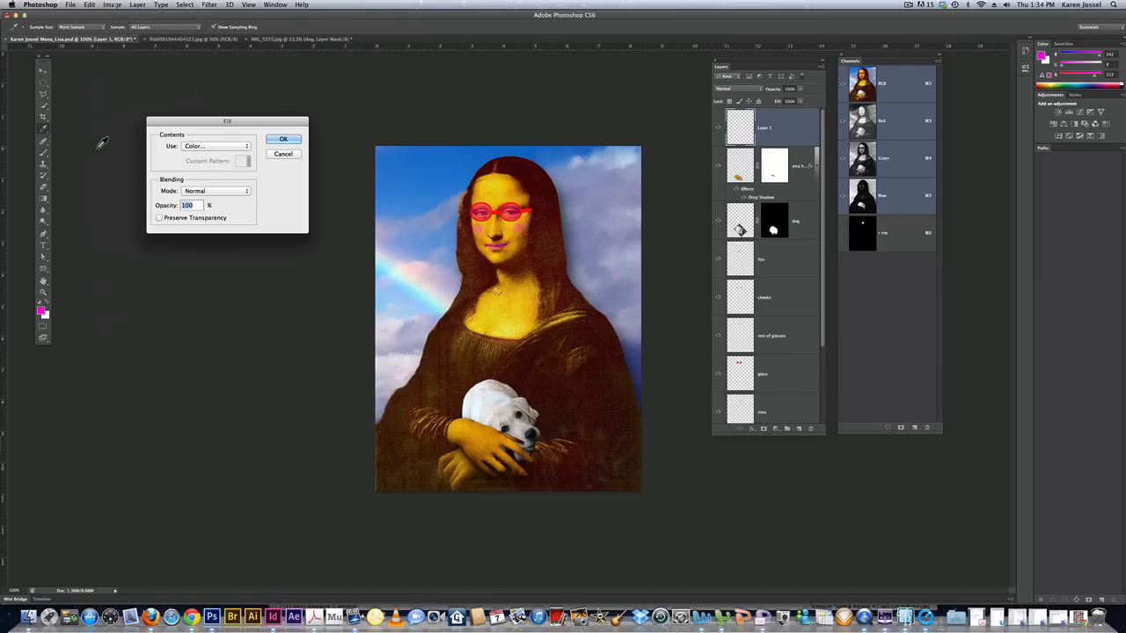
pyautogui.click(283, 139)
pyautogui.press('m')
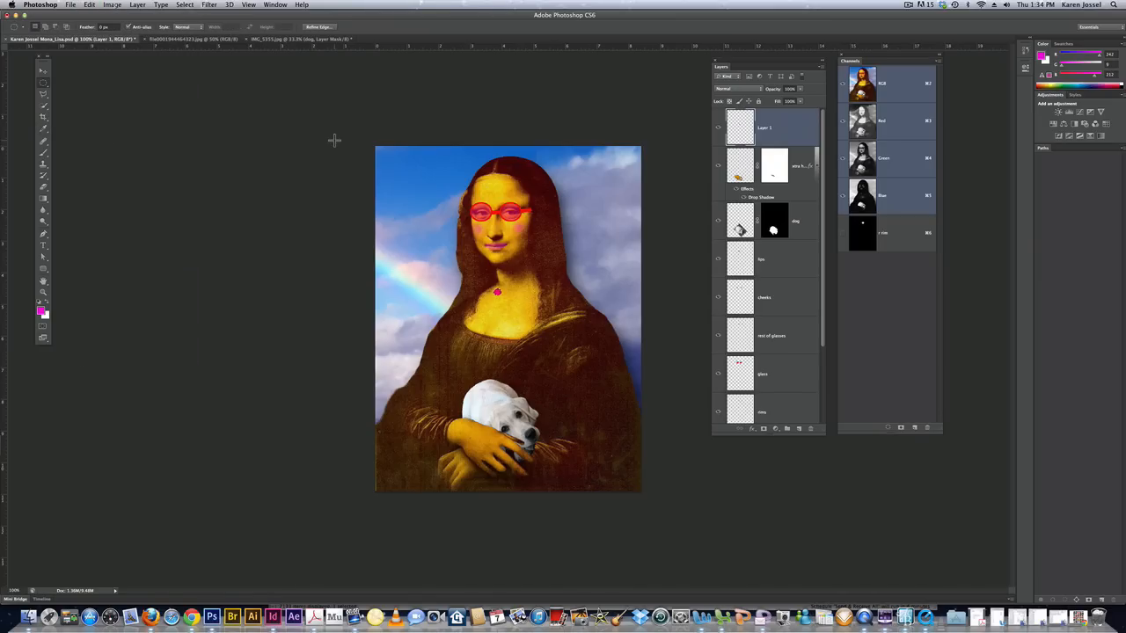
pyautogui.press('super')
pyautogui.press('super+d')
# Show the Styles collection, detach and enlarge it, and append the Buttons set to the current styles.
pyautogui.click(276, 6)
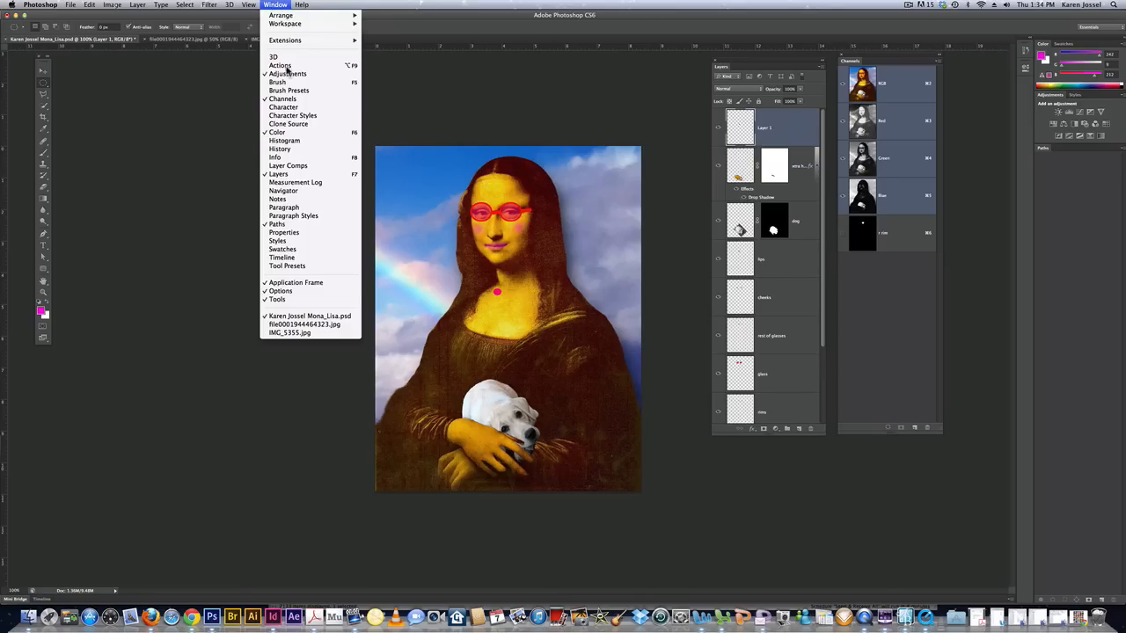
pyautogui.click(280, 240)
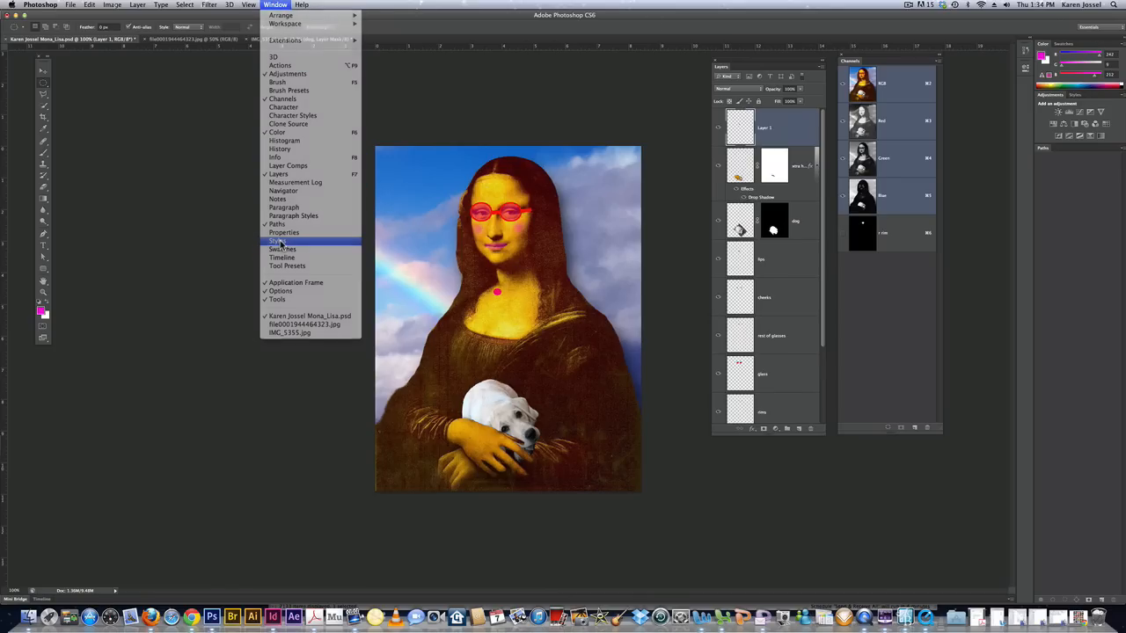
pyautogui.moveTo(1062, 83); pyautogui.dragTo(954, 57)
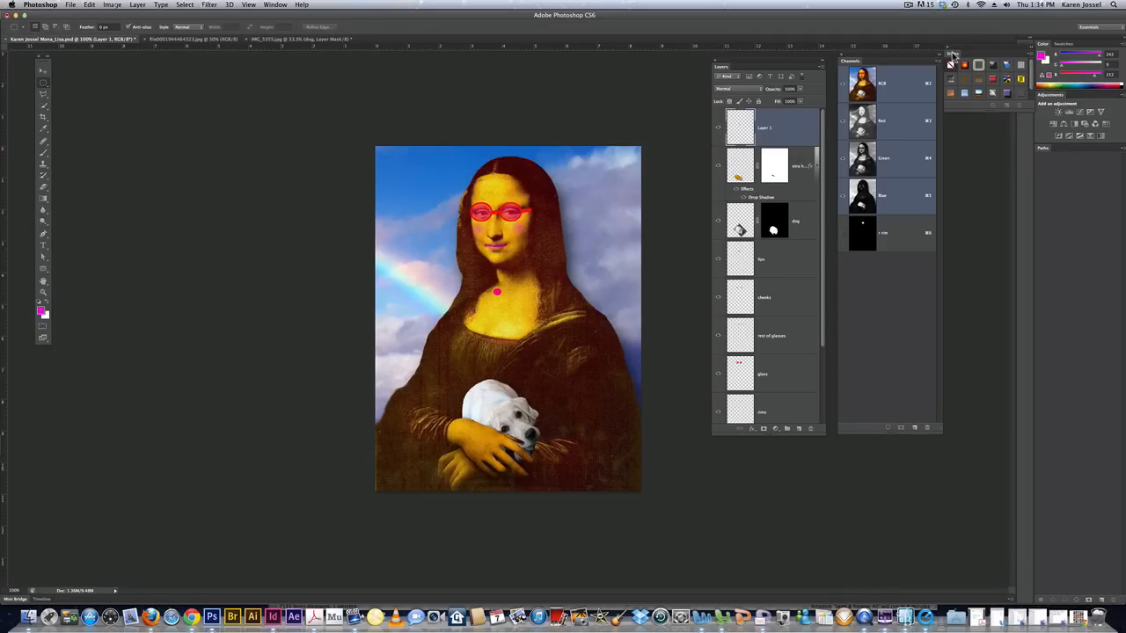
pyautogui.moveTo(1031, 106); pyautogui.dragTo(1023, 317)
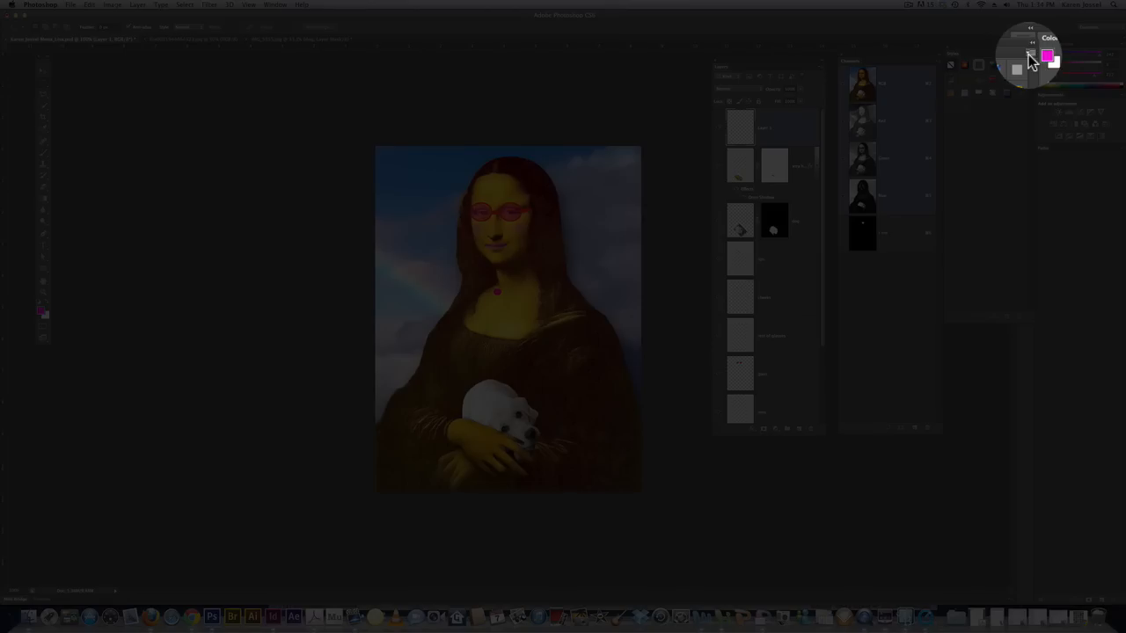
pyautogui.click(1030, 57)
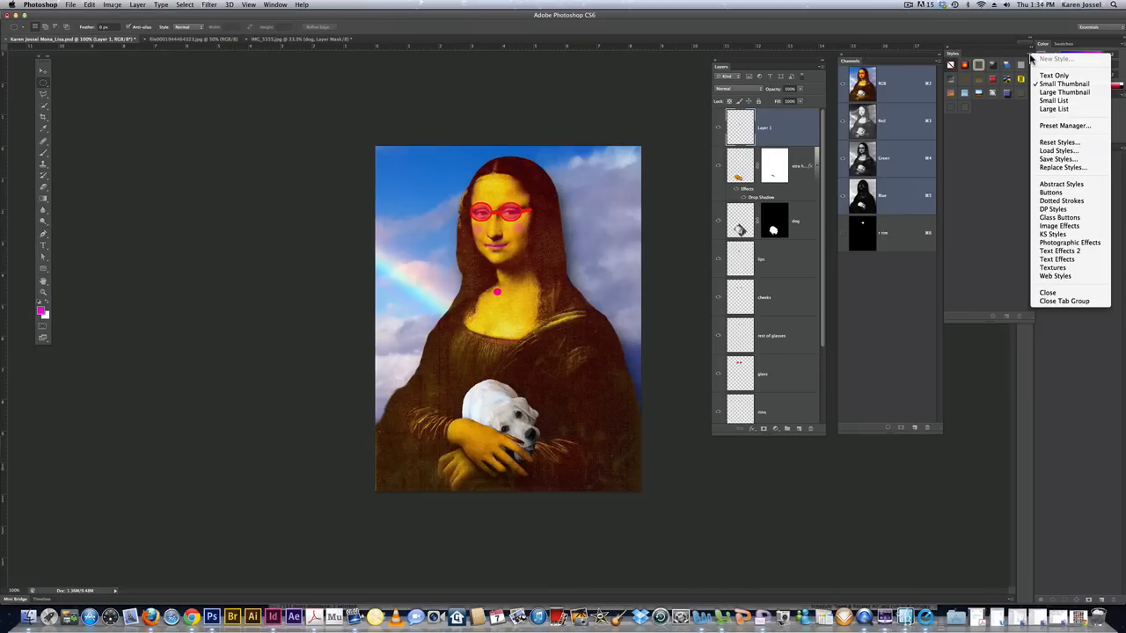
pyautogui.click(1050, 192)
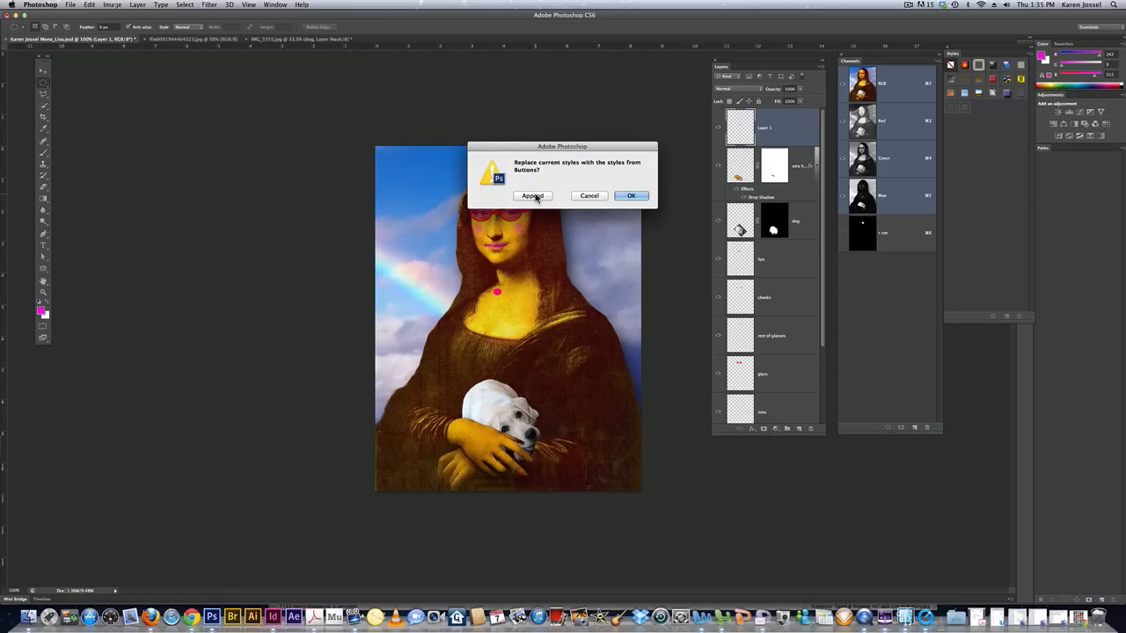
pyautogui.click(533, 197)
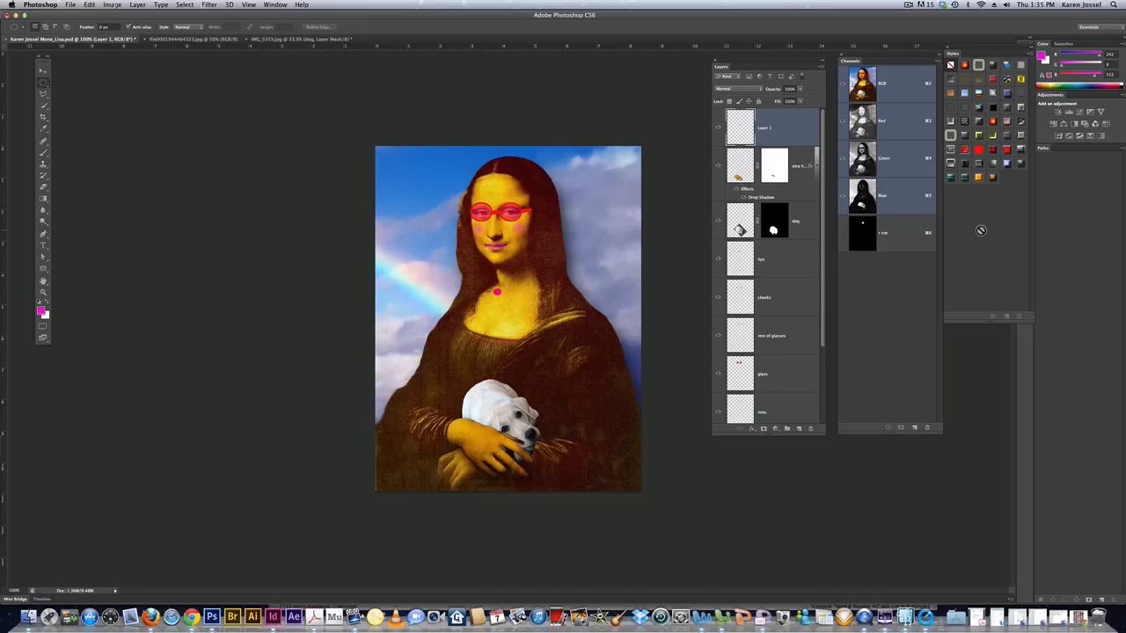
# Apply a glossy blue button style to the neck dot's layer and hide its Drop Shadow effect.
pyautogui.click(1009, 163)
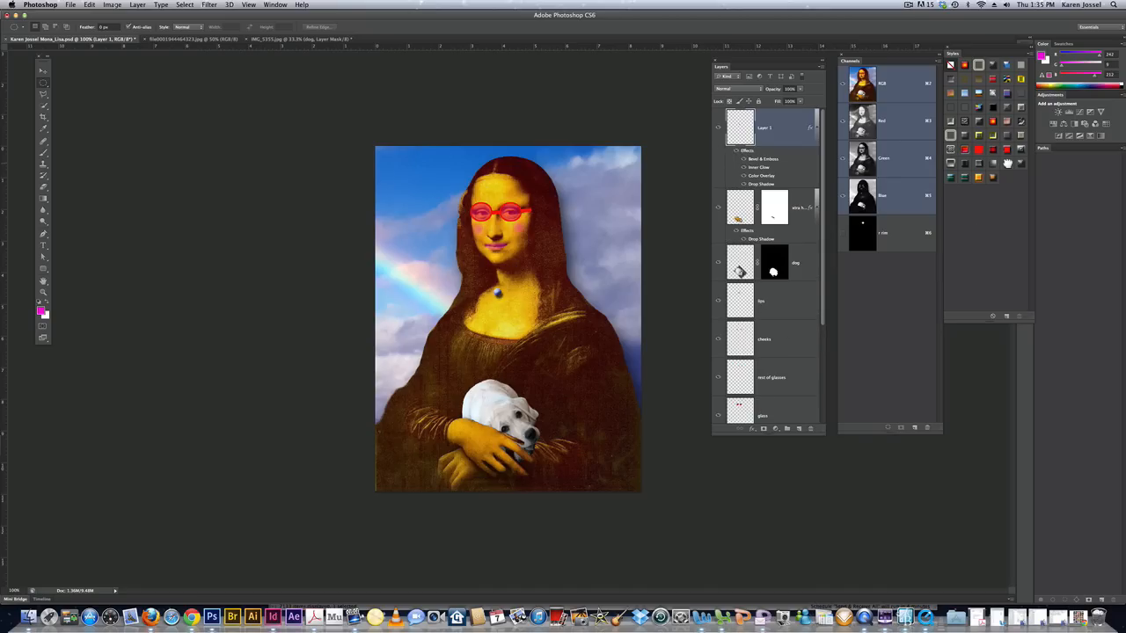
pyautogui.click(744, 185)
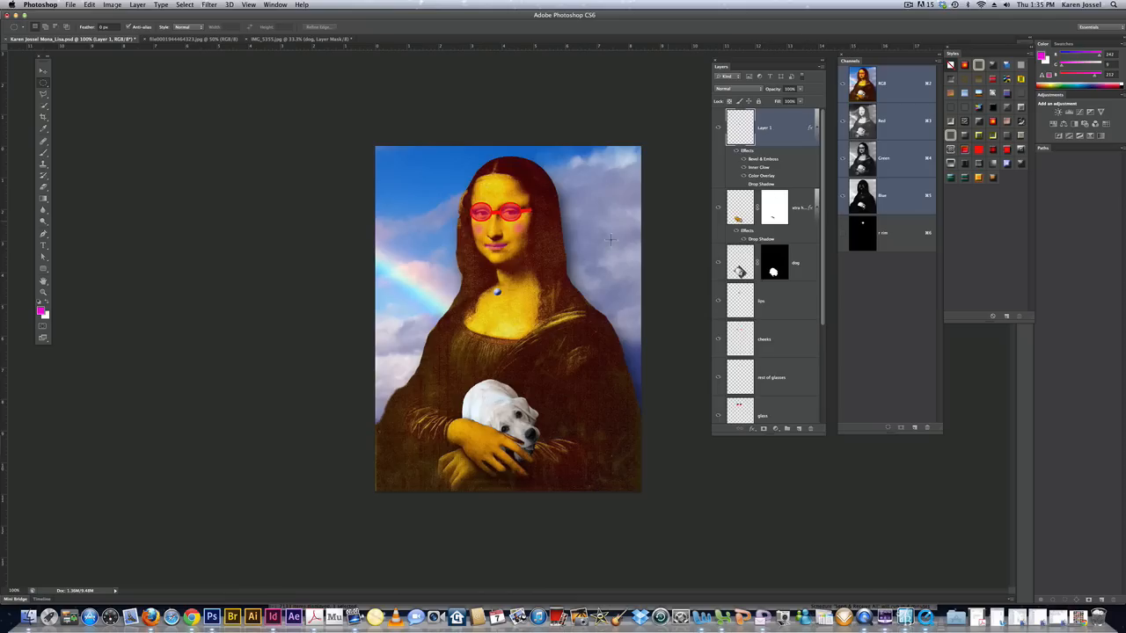
# Move the blue bead slightly up to the edge of the neck and rename its layer pearl.
pyautogui.click(43, 70)
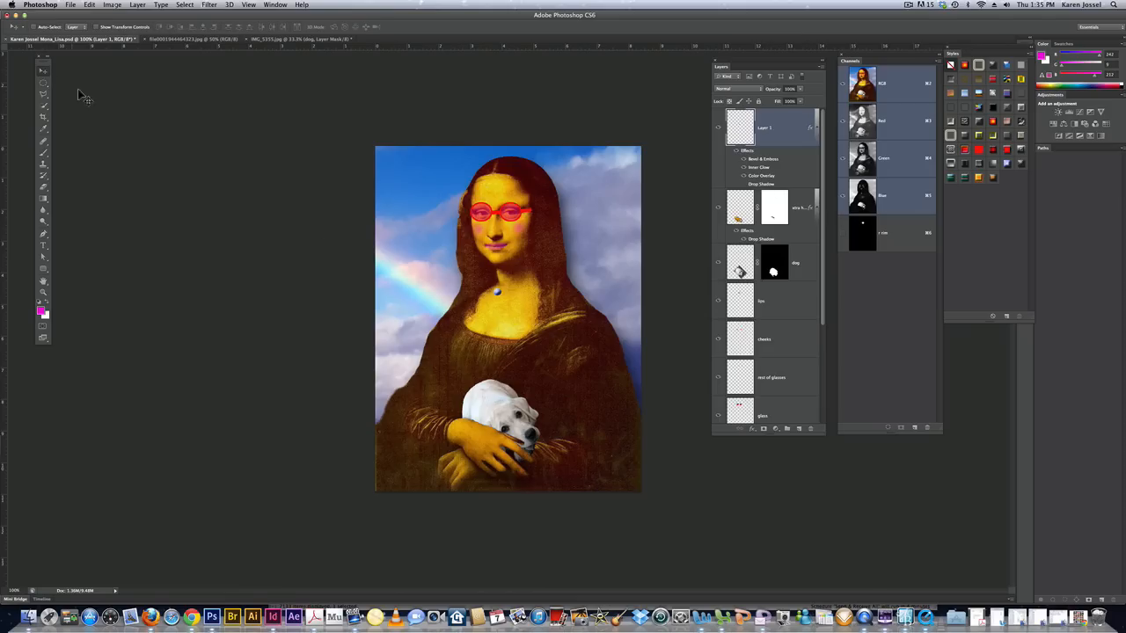
pyautogui.moveTo(496, 296); pyautogui.dragTo(497, 293)
pyautogui.doubleClick(765, 128)
pyautogui.write('pearl')
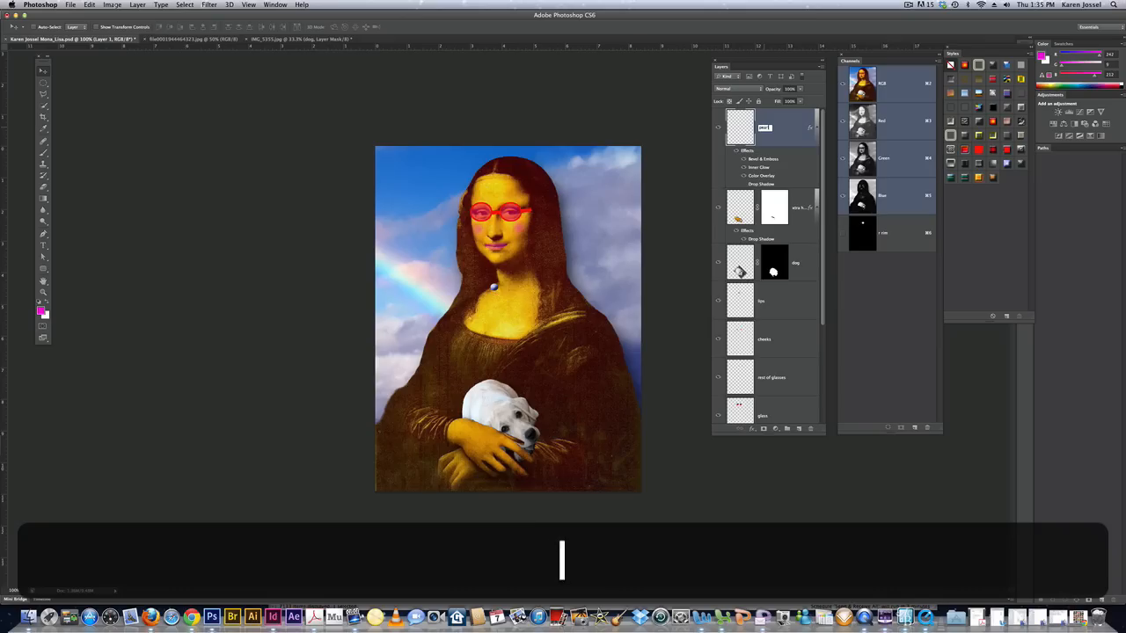
pyautogui.press('BackSpace')
pyautogui.write('l')
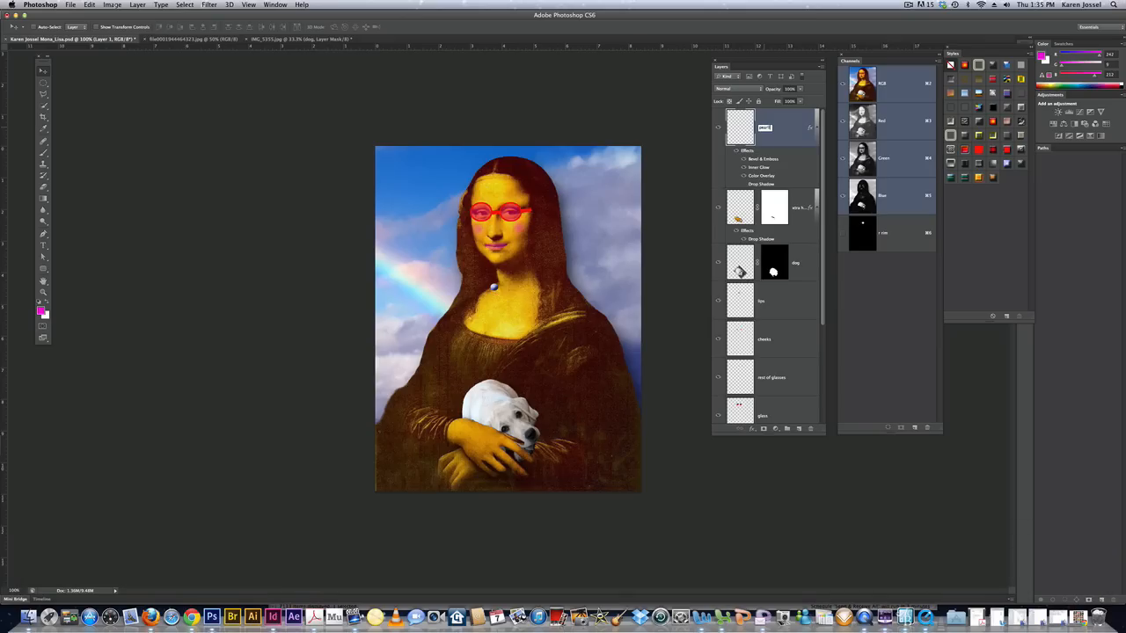
# Duplicate the pearl four times in a curve across the neck to form a five-bead necklace.
pyautogui.press('alt')
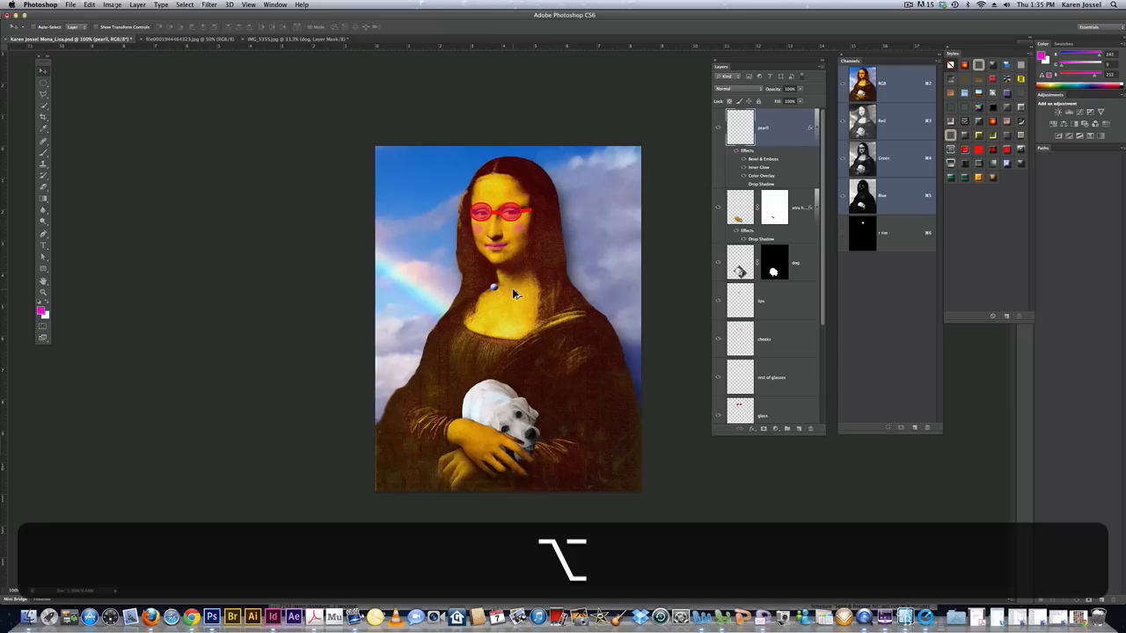
pyautogui.moveTo(492, 287); pyautogui.dragTo(537, 286)
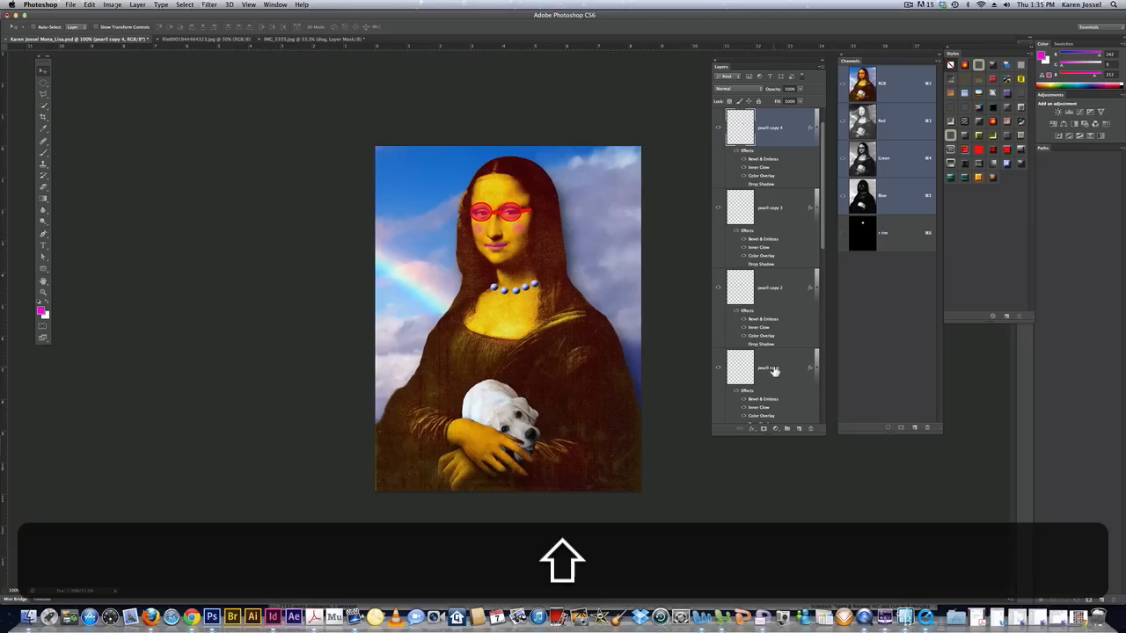
# Group all five pearl layers into a new group named necklace and move the whole group slightly up and left on the neck.
pyautogui.keyDown('shift'); pyautogui.click(774, 371); pyautogui.keyUp('shift')
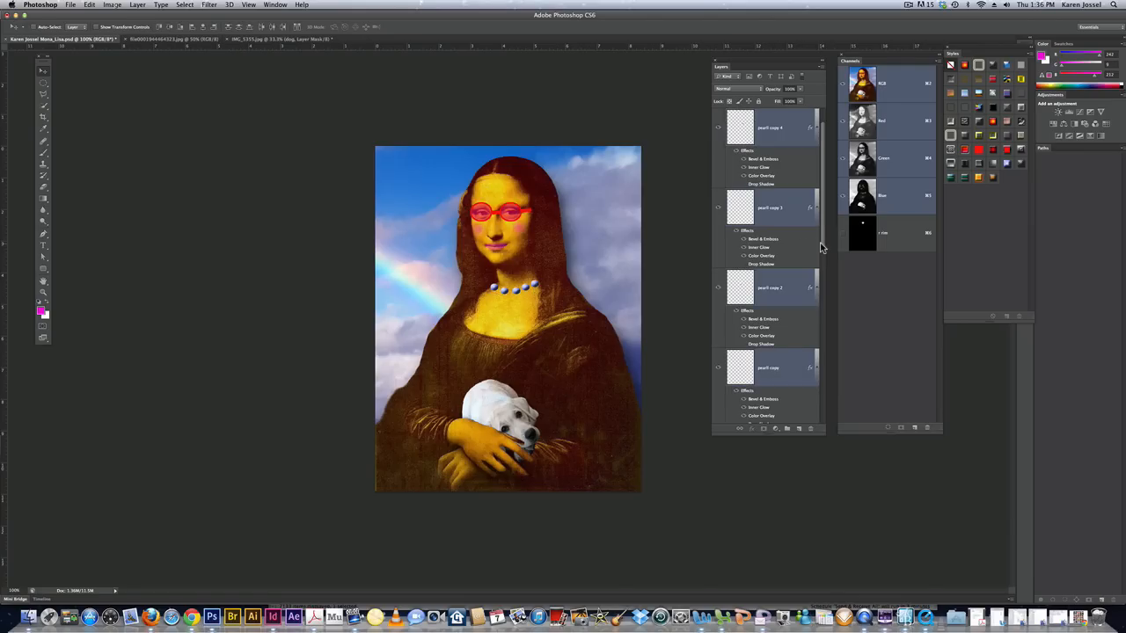
pyautogui.scroll(-2, 820, 250)
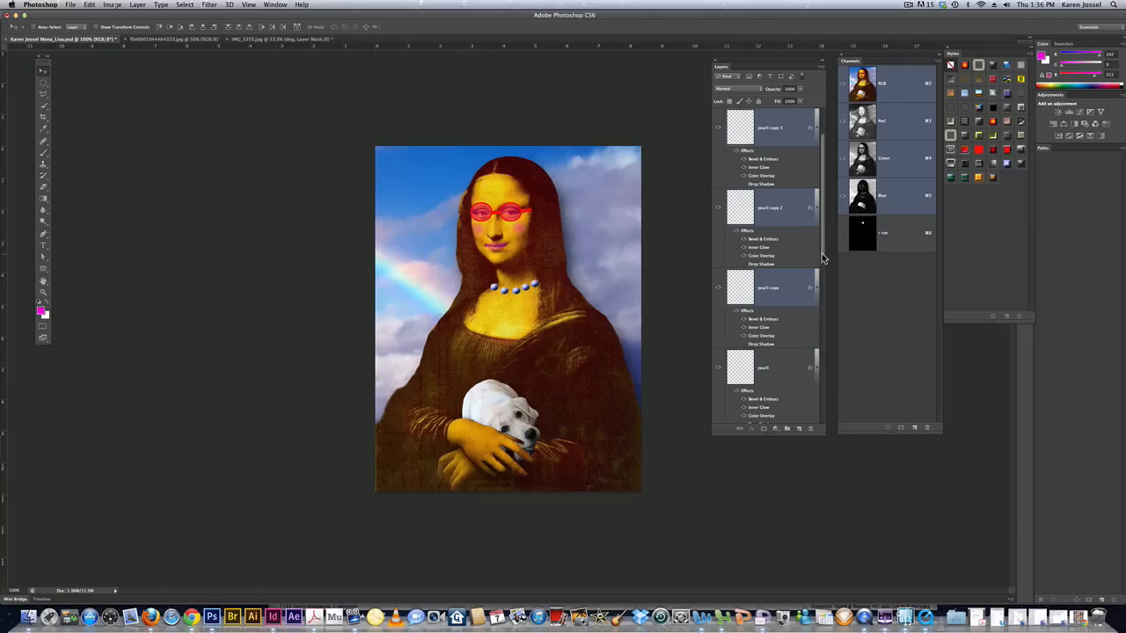
pyautogui.scroll(-2, 824, 264)
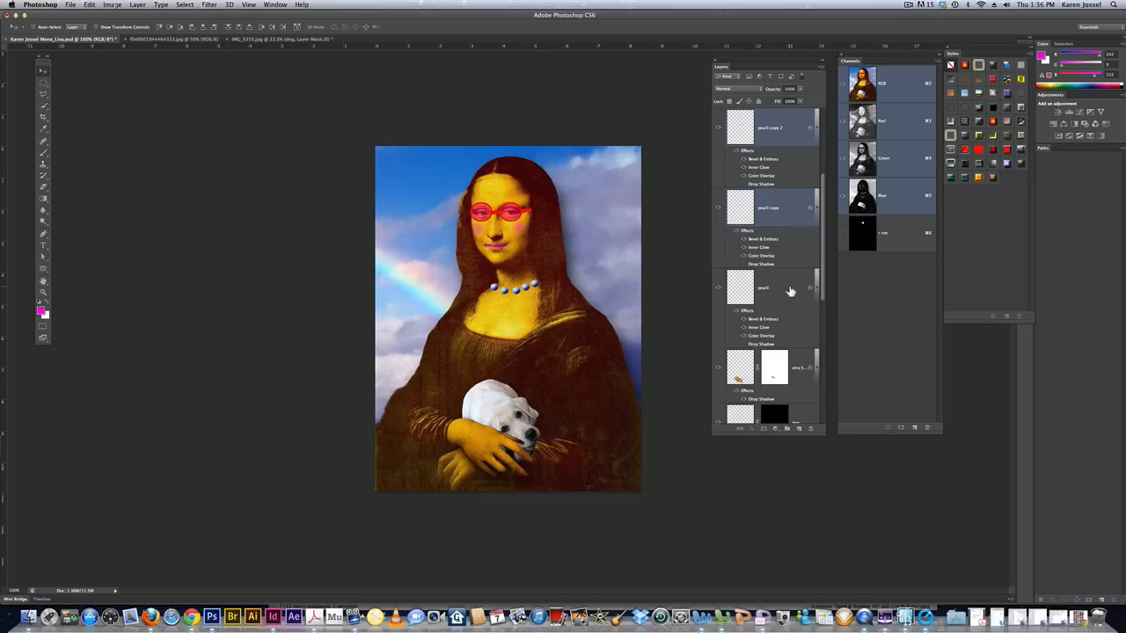
pyautogui.keyDown('super'); pyautogui.click(790, 292); pyautogui.keyUp('super')
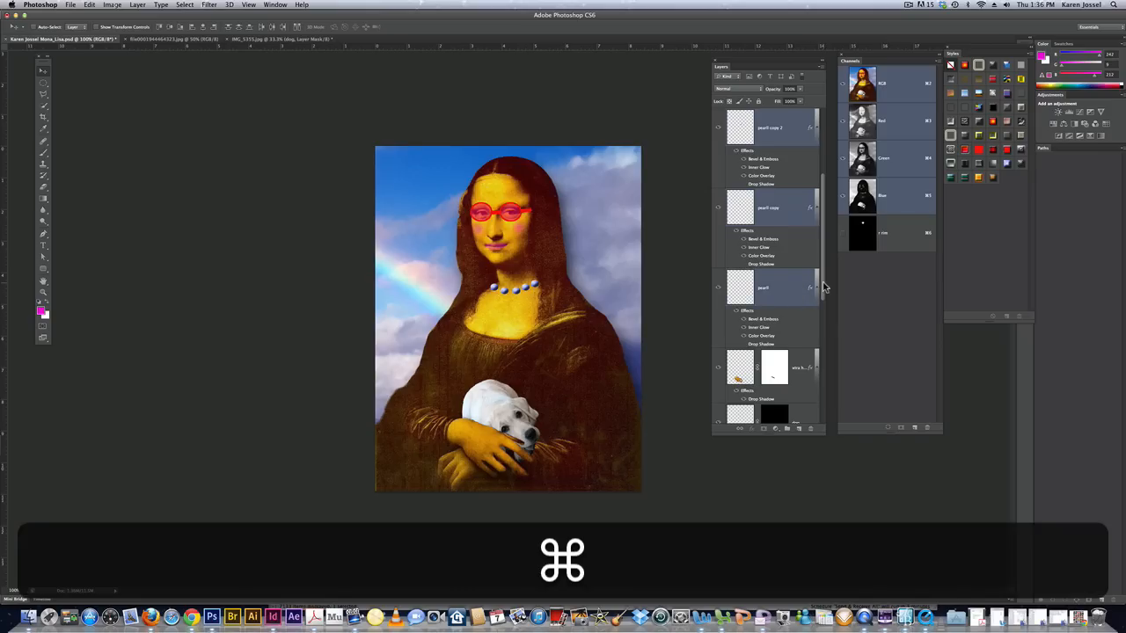
pyautogui.scroll(4, 825, 287)
pyautogui.click(824, 69)
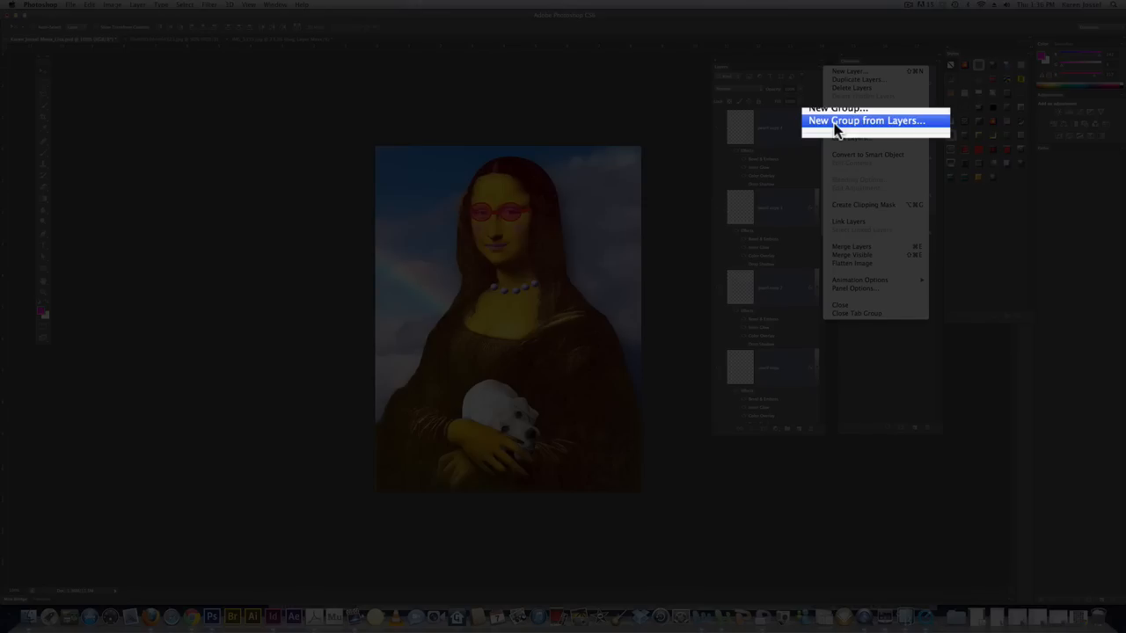
pyautogui.click(836, 123)
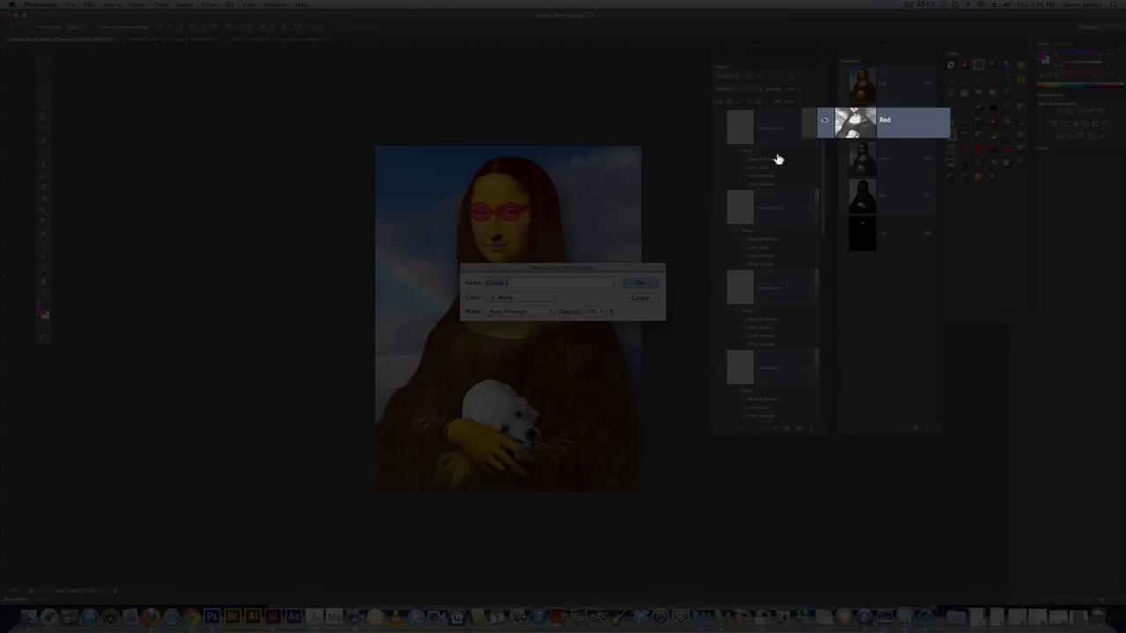
pyautogui.write('necklas')
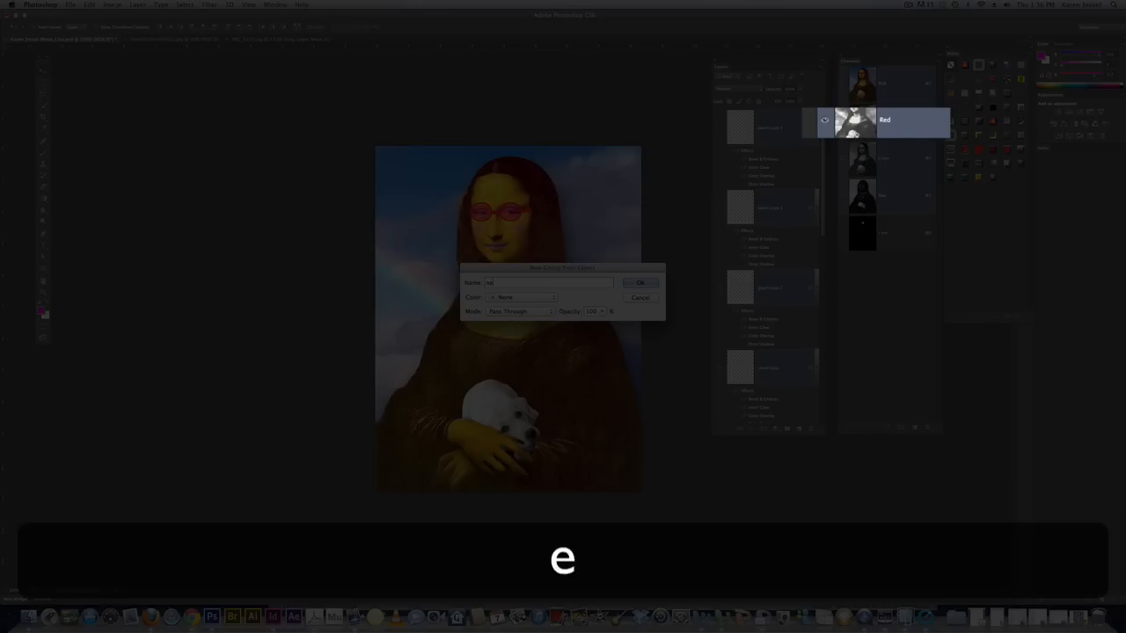
pyautogui.press('BackSpace')
pyautogui.write('ce')
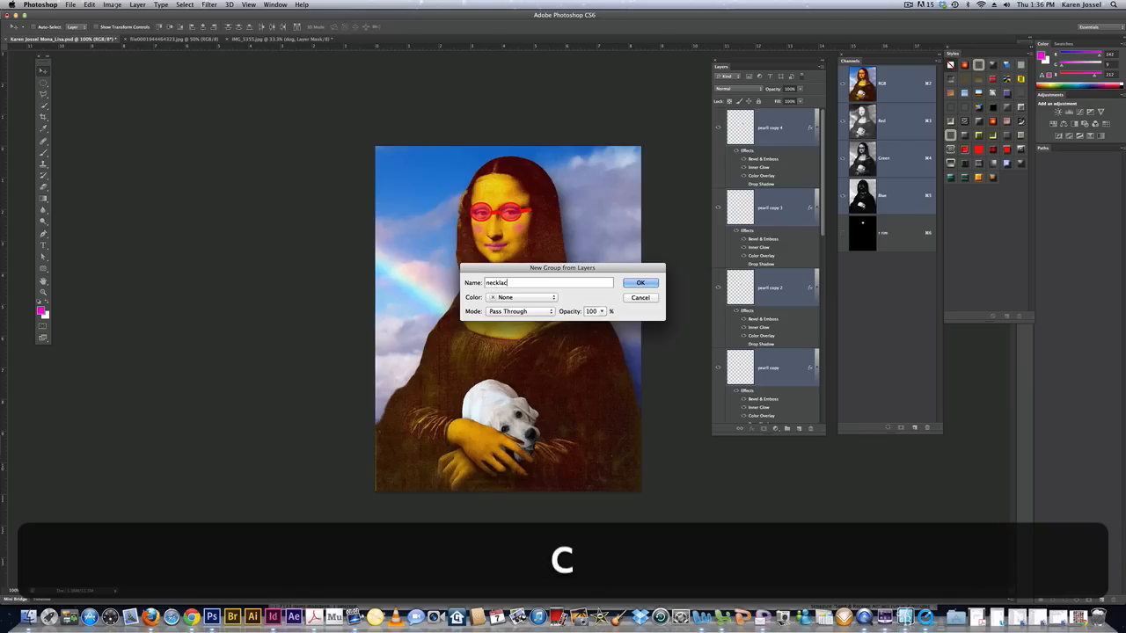
pyautogui.press('Return')
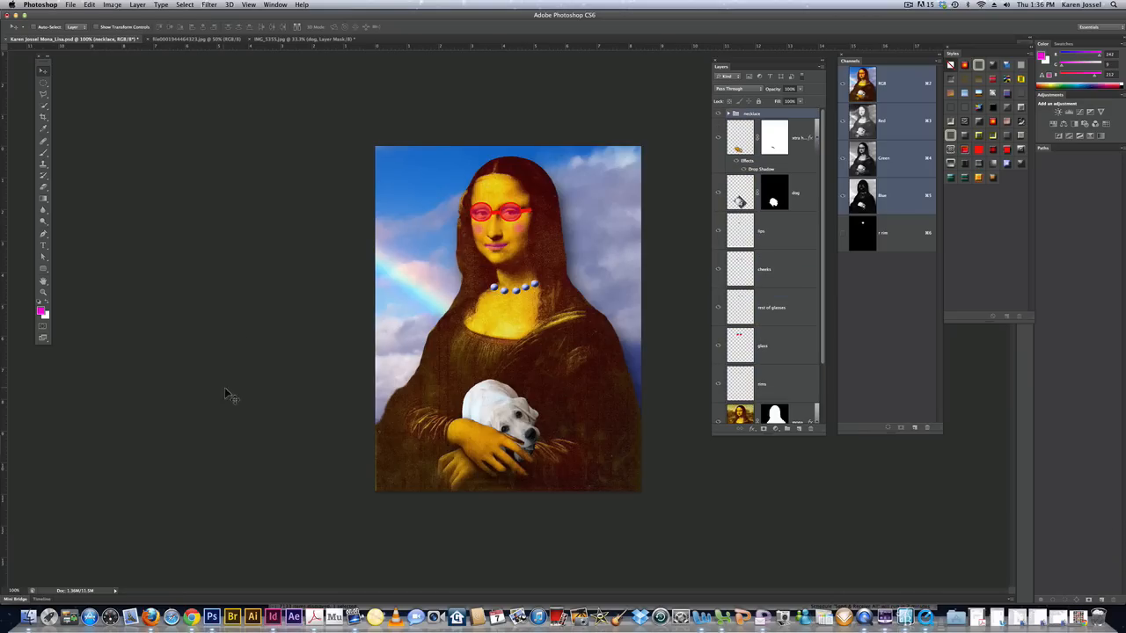
pyautogui.moveTo(513, 290); pyautogui.dragTo(511, 289)
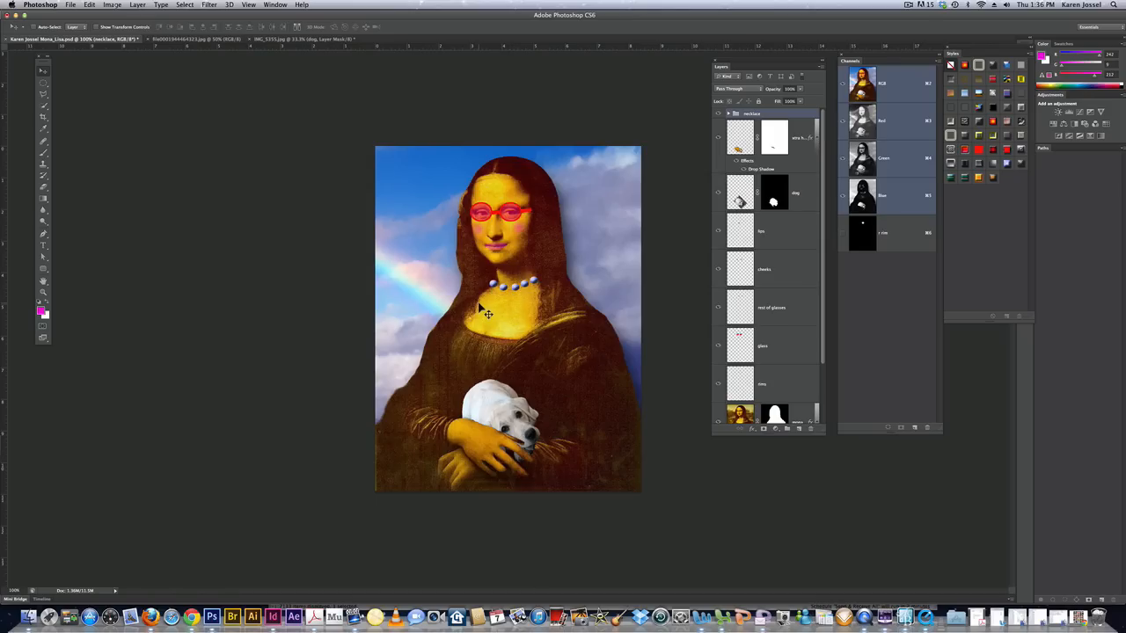